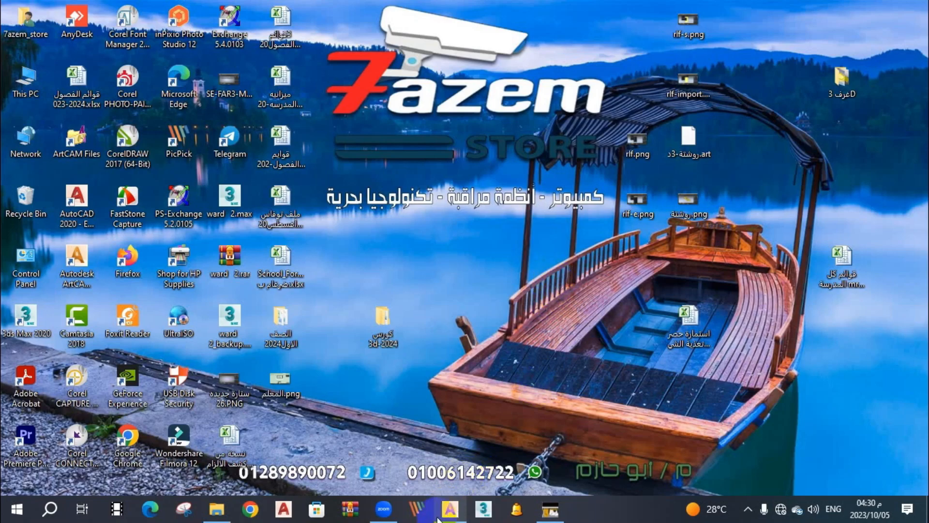
Switch to Autodesk ArtCAM and create a new 1220 x 2440 mm model at the highest resolution, 2828 x 5656 points.
{"action": "mouse_move", "coordinate": [457, 514]}
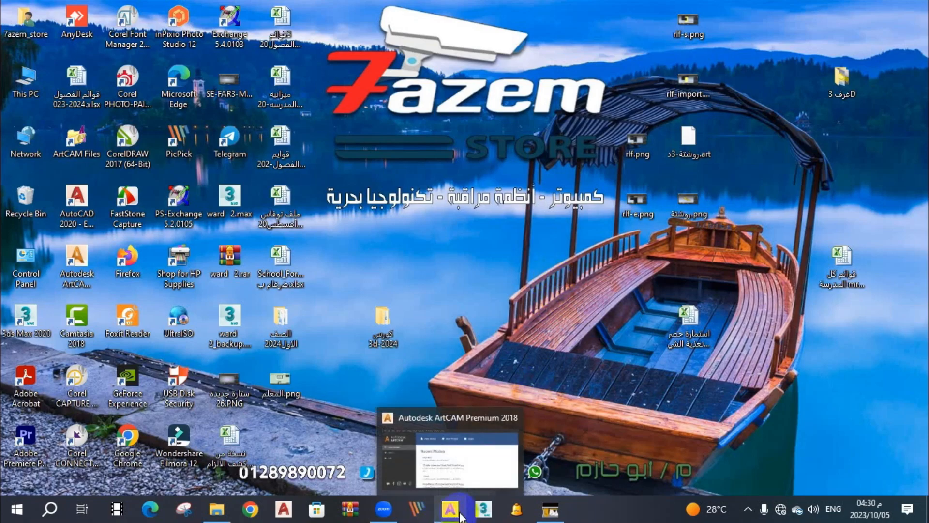
{"action": "left_click", "coordinate": [491, 466]}
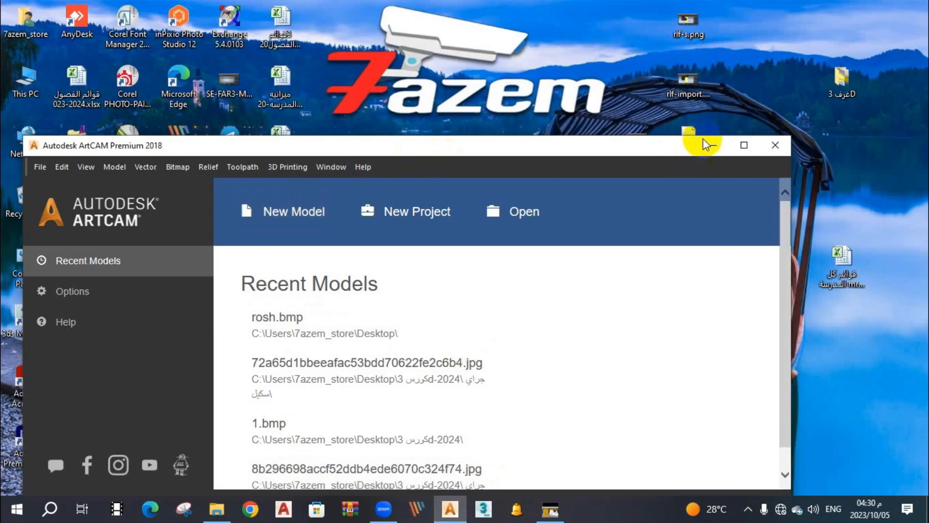
{"action": "left_click", "coordinate": [744, 145]}
{"action": "left_click", "coordinate": [277, 80]}
{"action": "left_click_drag", "start_coordinate": [426, 242], "coordinate": [455, 242]}
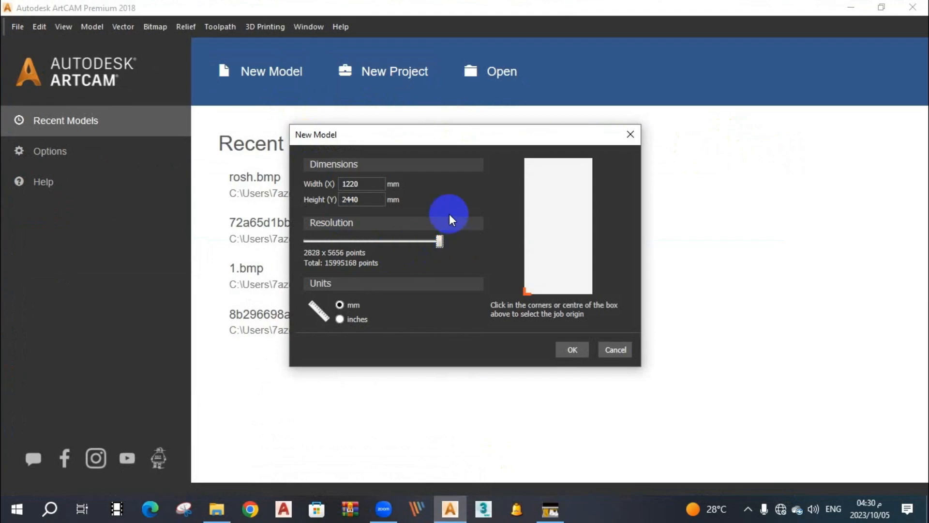
{"action": "left_click", "coordinate": [569, 349]}
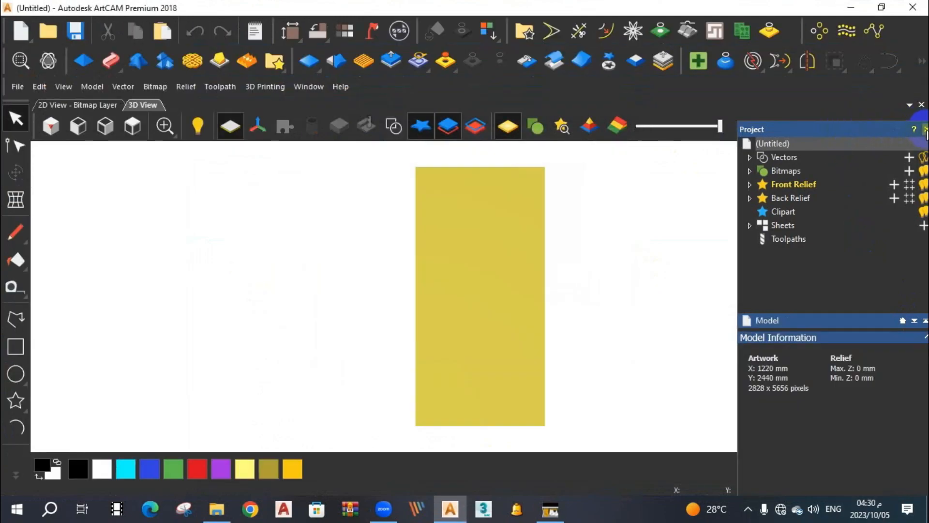
Add two new vector layers, Vector Layer 1 and Vector Layer 2, to the project.
{"action": "left_click", "coordinate": [925, 129]}
{"action": "mouse_move", "coordinate": [925, 135]}
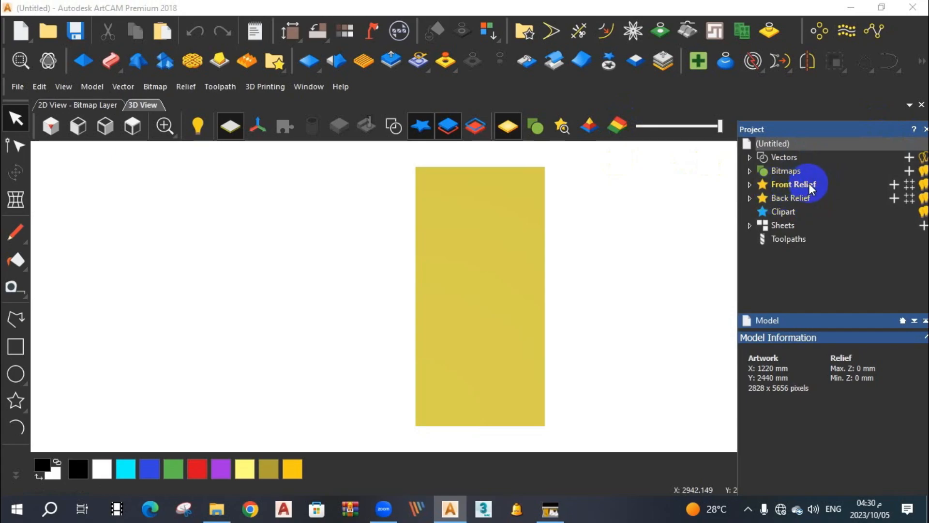
{"action": "left_click", "coordinate": [749, 158]}
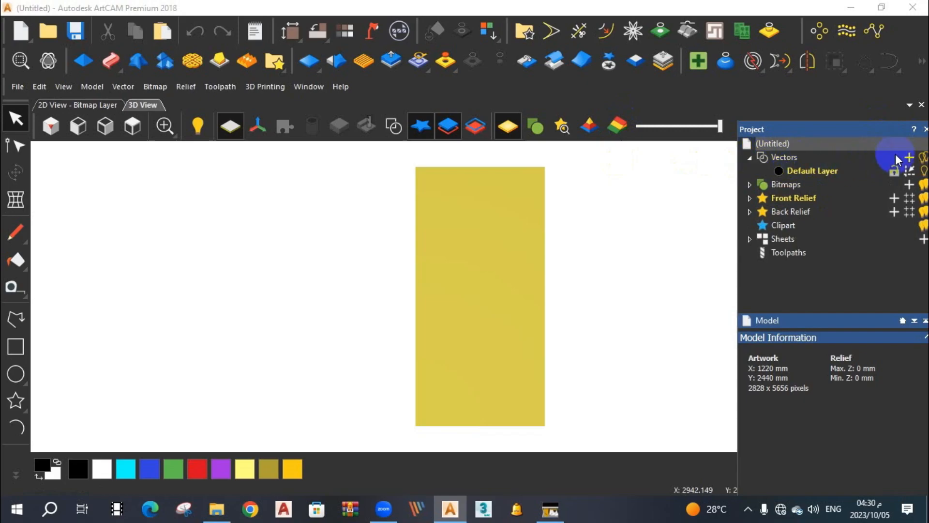
{"action": "left_click", "coordinate": [908, 158]}
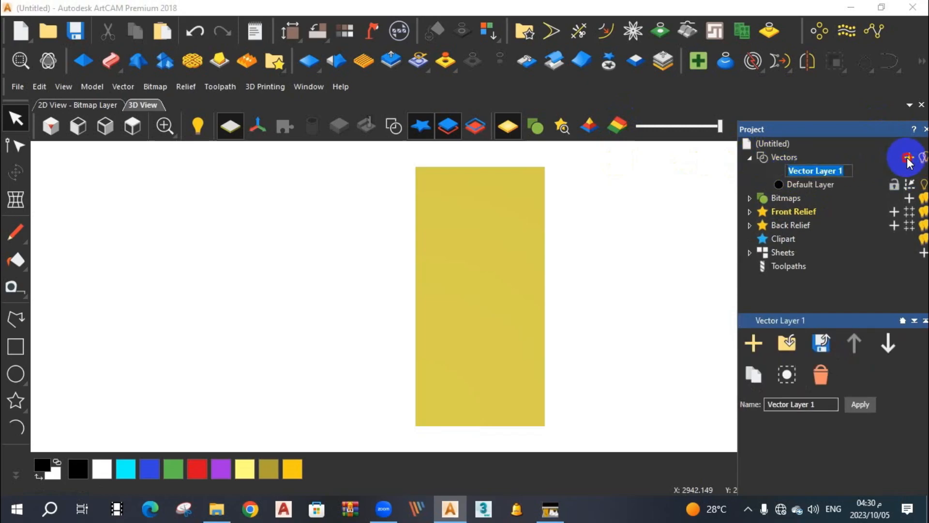
{"action": "left_click", "coordinate": [908, 159]}
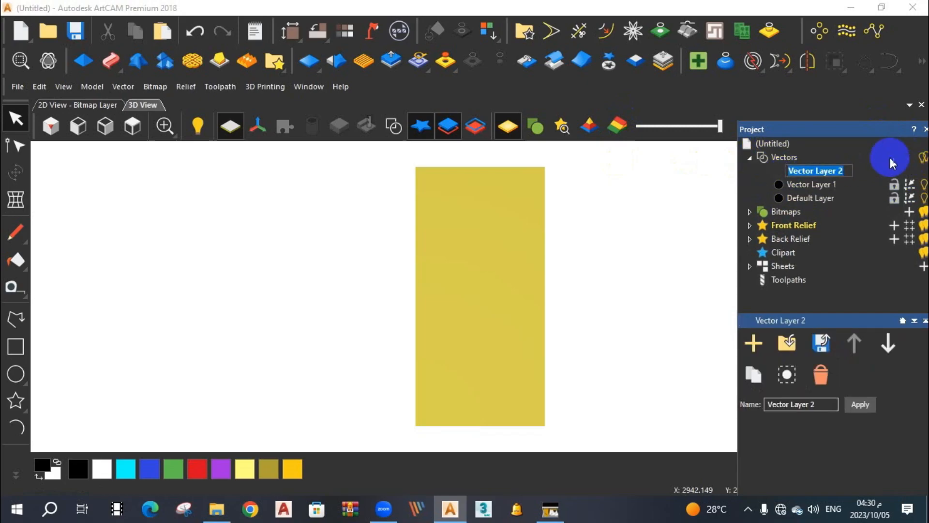
Set the colour of Vector Layer 1 to the preset blue.
{"action": "left_click", "coordinate": [779, 185]}
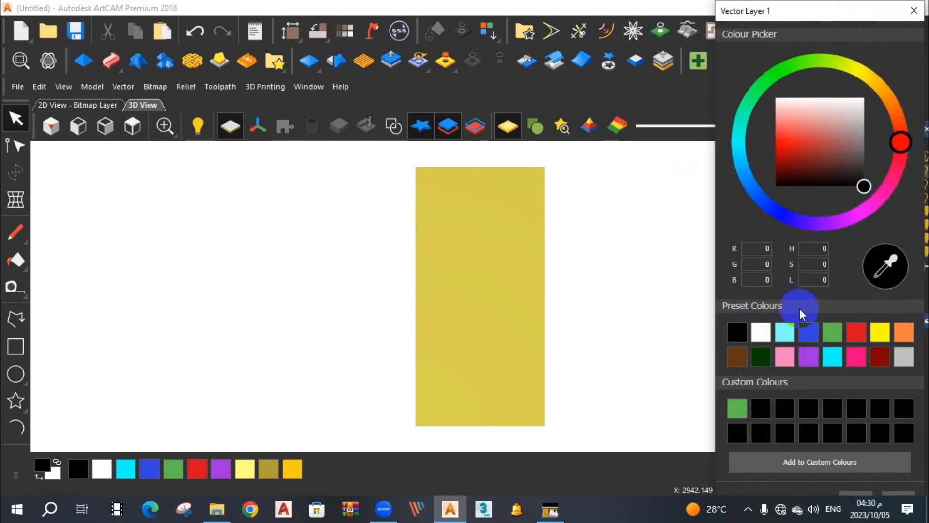
{"action": "left_click", "coordinate": [809, 332]}
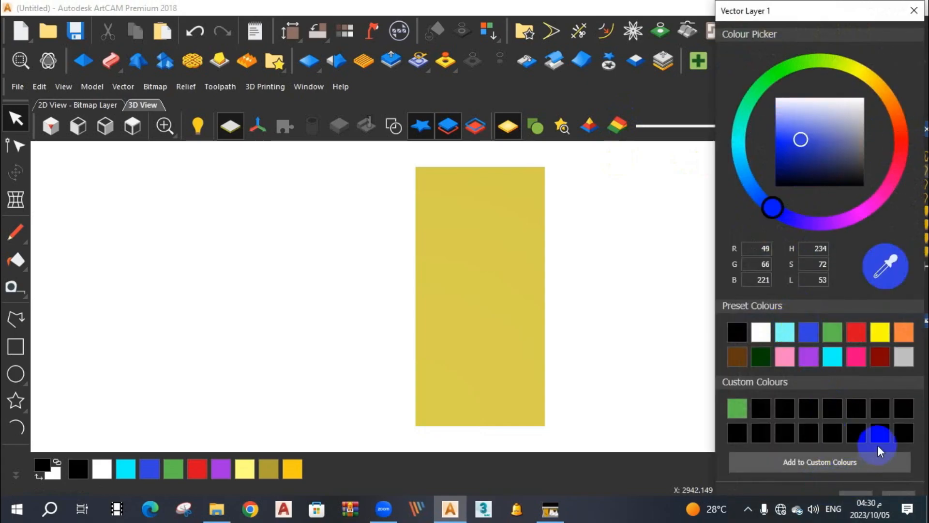
{"action": "left_click", "coordinate": [858, 494]}
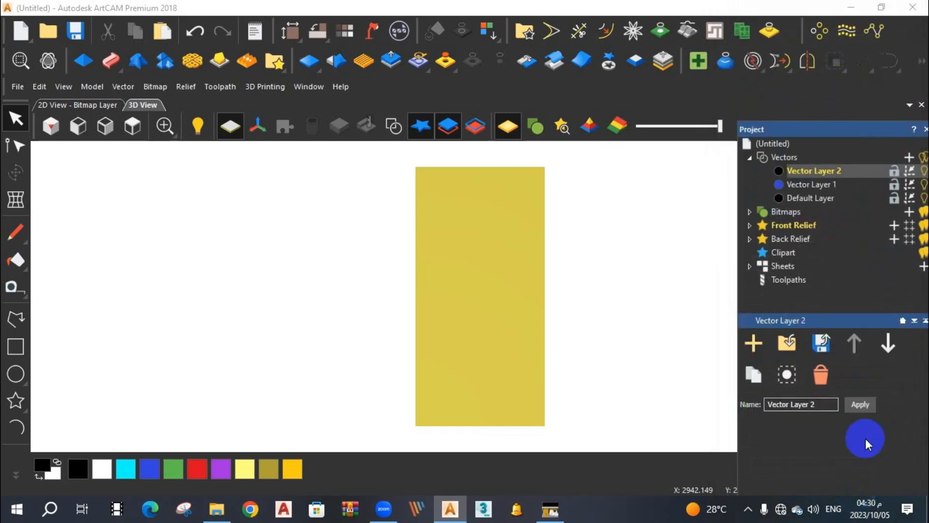
In the 2D view, draw a diagonal line across the middle of the page on Vector Layer 2.
{"action": "left_click", "coordinate": [103, 105]}
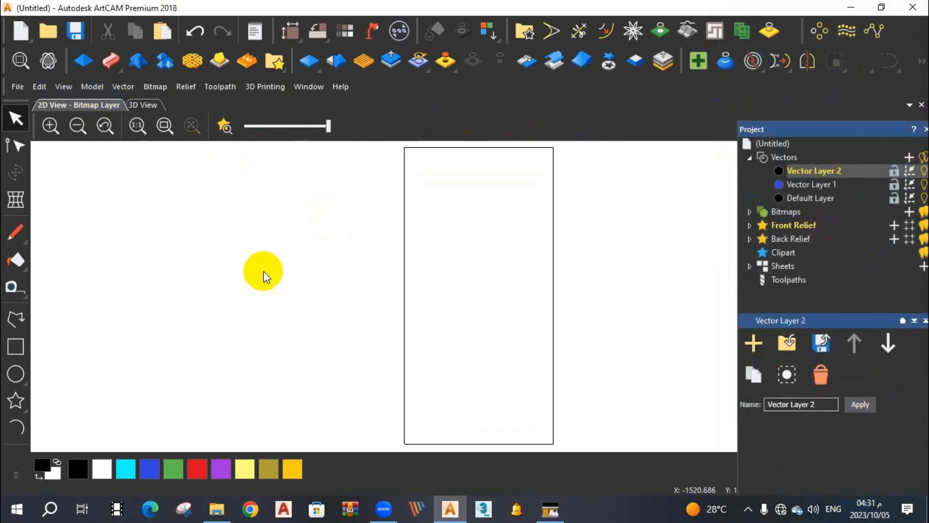
{"action": "left_click", "coordinate": [16, 320]}
{"action": "left_click", "coordinate": [443, 325]}
{"action": "left_click", "coordinate": [519, 252]}
{"action": "right_click", "coordinate": [550, 285]}
{"action": "left_click", "coordinate": [553, 292]}
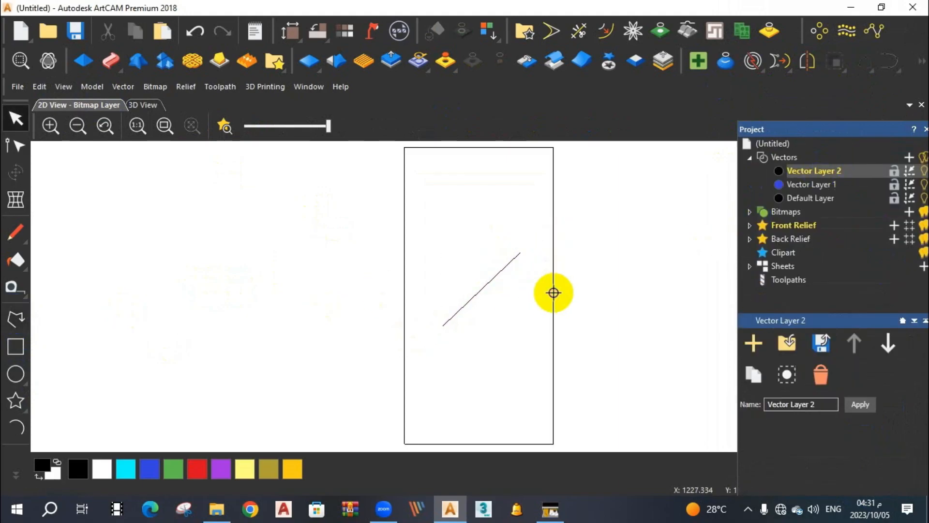
Make Vector Layer 1 active and draw a second diagonal line below and parallel to the first.
{"action": "left_click", "coordinate": [811, 184]}
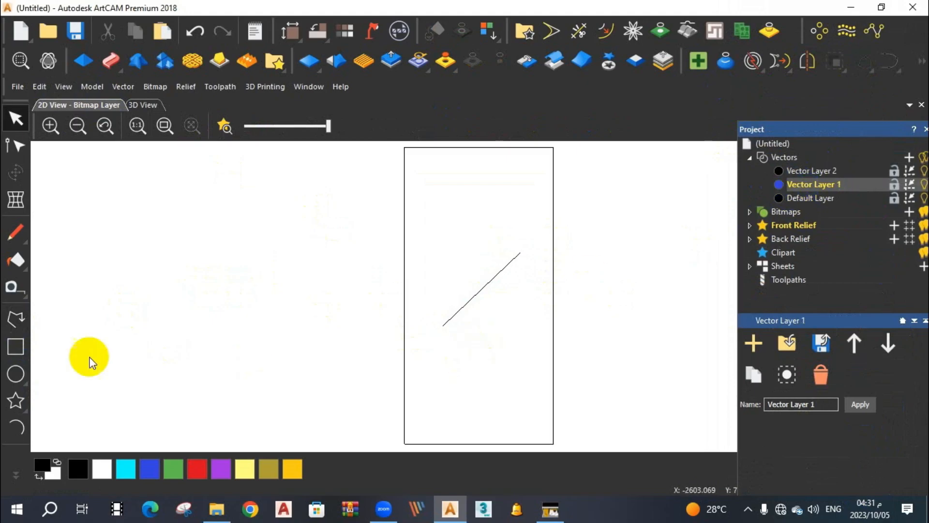
{"action": "left_click", "coordinate": [22, 317]}
{"action": "left_click", "coordinate": [439, 370]}
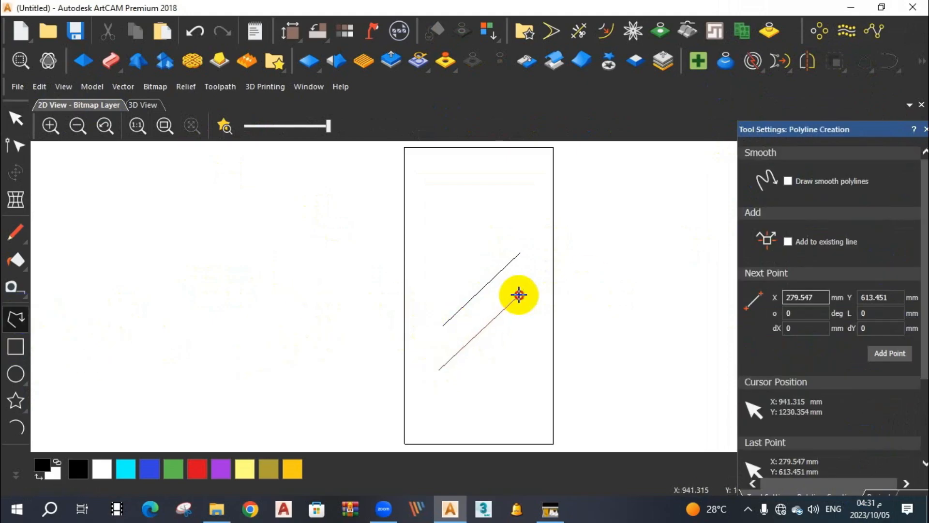
{"action": "left_click", "coordinate": [519, 295]}
{"action": "right_click", "coordinate": [518, 295]}
Delete both diagonal lines from the page.
{"action": "scroll", "coordinate": [494, 320], "scroll_direction": "up", "scroll_amount": 3}
{"action": "scroll", "coordinate": [384, 317], "scroll_direction": "down", "scroll_amount": 3}
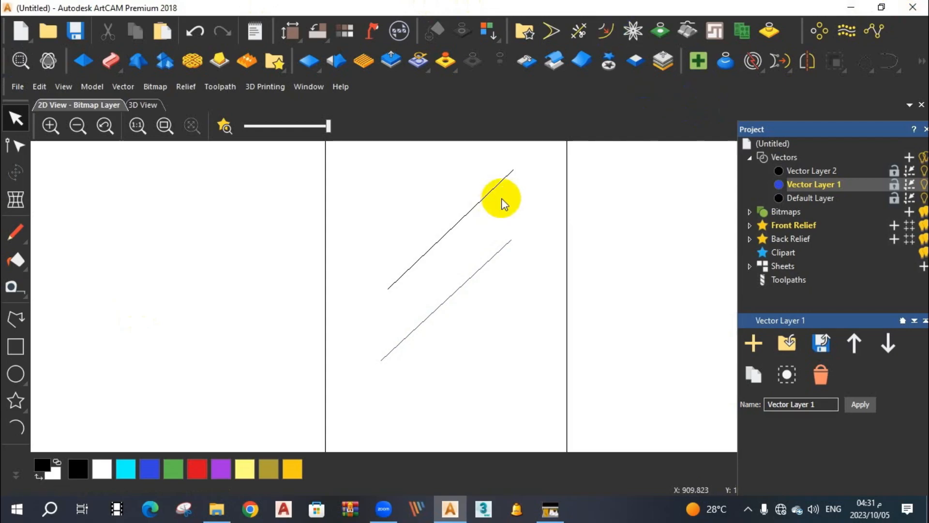
{"action": "left_click_drag", "start_coordinate": [518, 183], "coordinate": [434, 263]}
{"action": "key", "text": "Delete"}
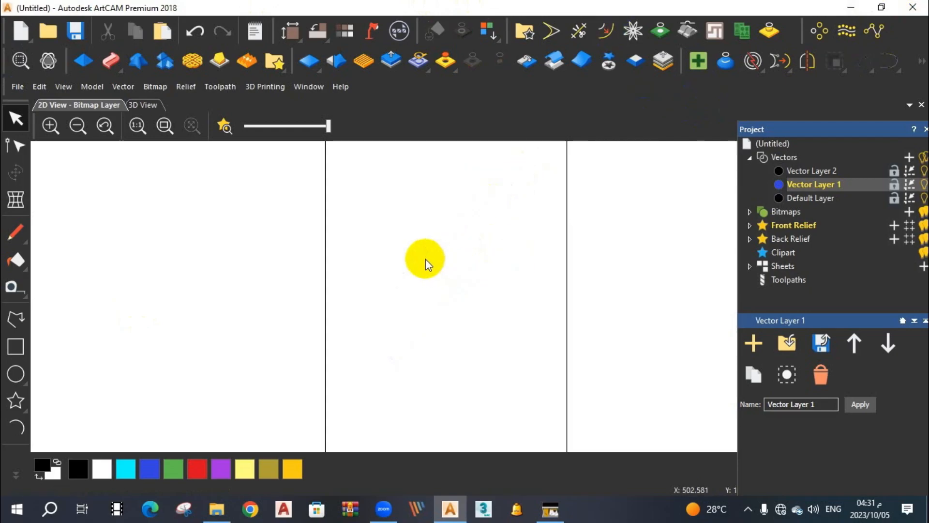
Expand Front Relief in the project tree and select its Relief Layer.
{"action": "left_click", "coordinate": [792, 230]}
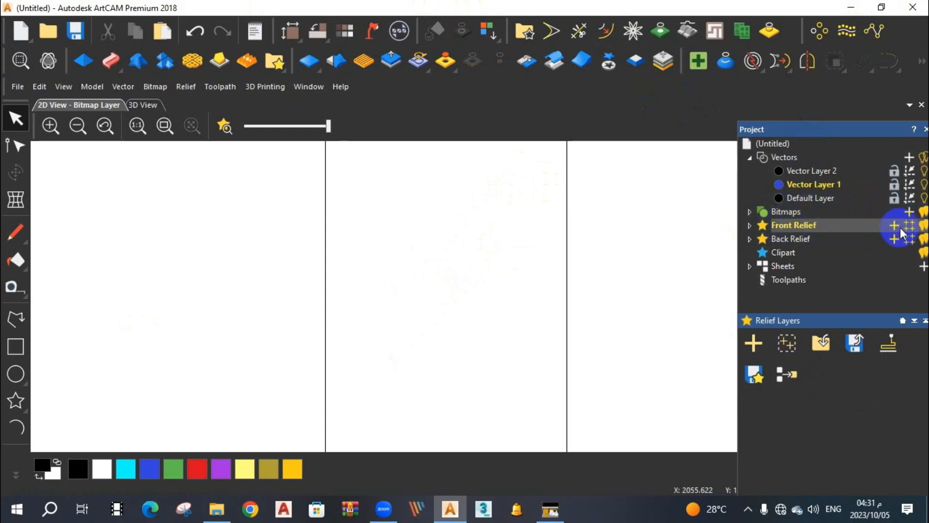
{"action": "left_click", "coordinate": [750, 225]}
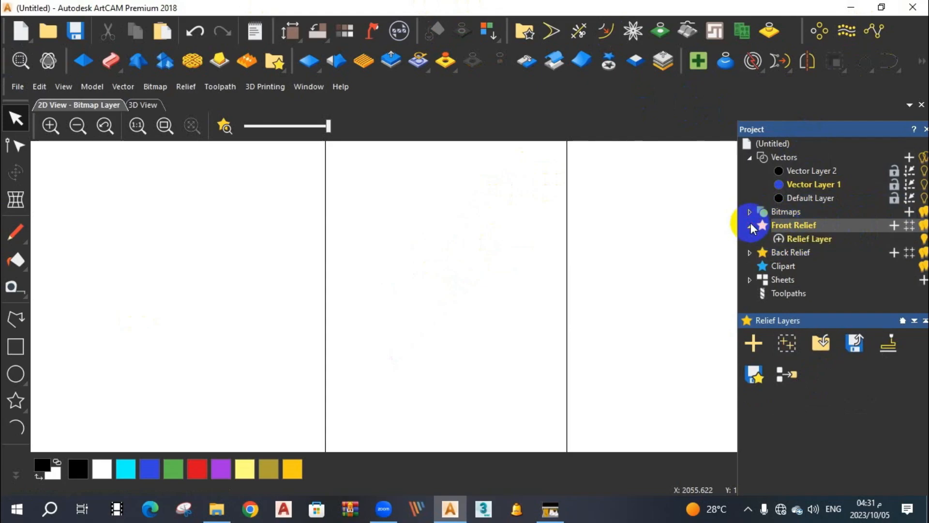
{"action": "left_click", "coordinate": [815, 242]}
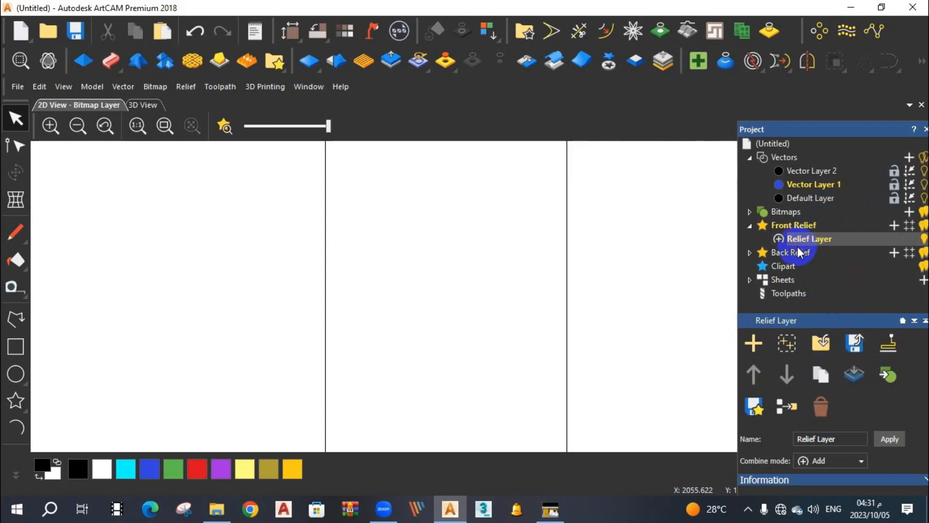
Draw a circle on Vector Layer 1 and centre it on the page.
{"action": "scroll", "coordinate": [525, 263], "scroll_direction": "down", "scroll_amount": 2}
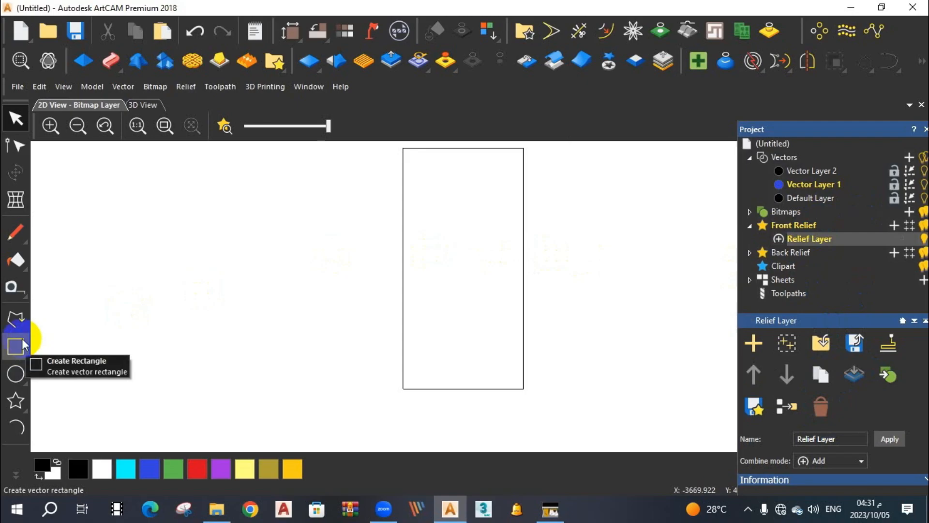
{"action": "left_click", "coordinate": [16, 373]}
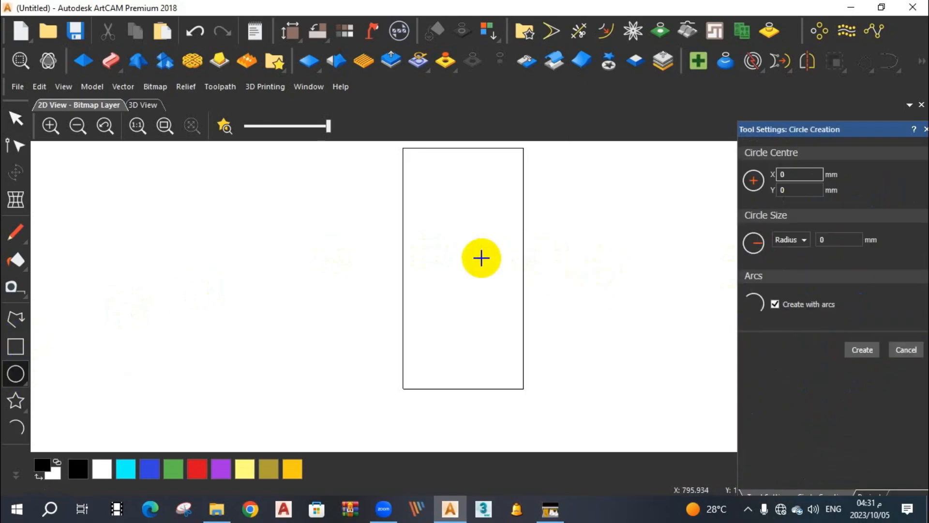
{"action": "left_click", "coordinate": [481, 258]}
{"action": "left_click", "coordinate": [462, 285]}
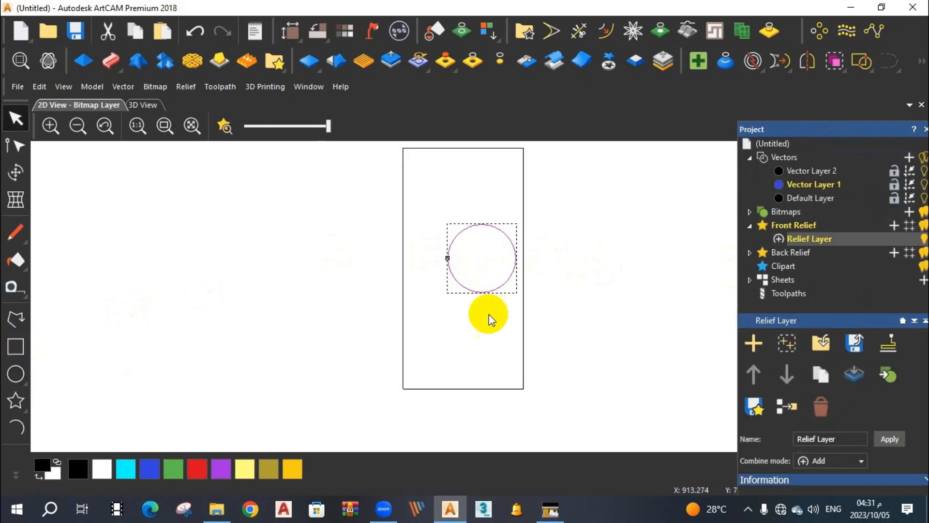
Draw a wide horizontal rectangle across the circle and centre it on the page.
{"action": "left_click", "coordinate": [18, 346]}
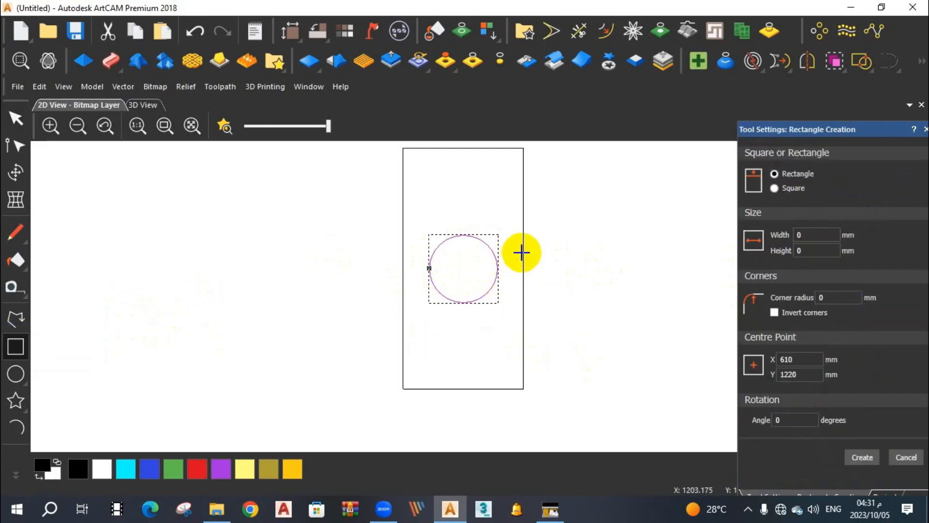
{"action": "left_click_drag", "start_coordinate": [517, 253], "coordinate": [419, 286]}
{"action": "key", "text": "Return"}
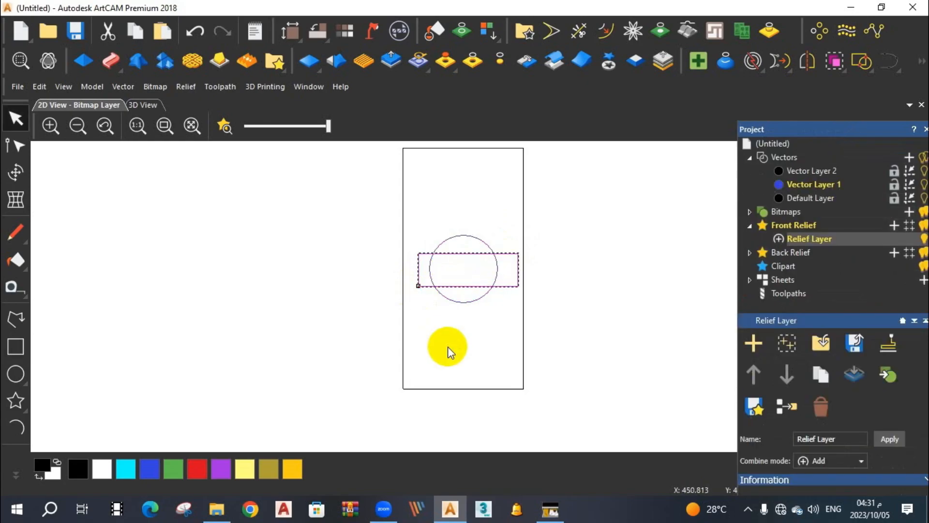
{"action": "key", "text": "F9"}
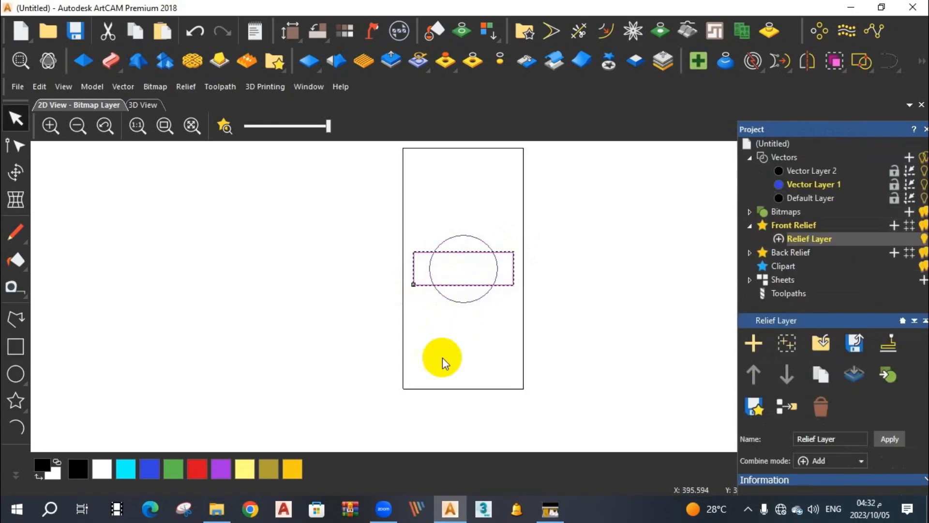
{"action": "left_click", "coordinate": [461, 335]}
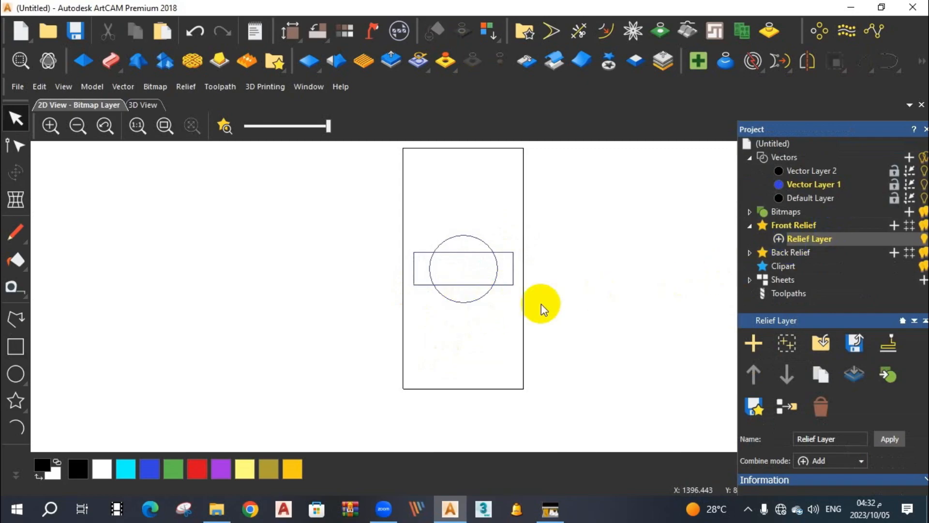
Create a relief from the circle with the Shape Editor, using a Round profile, 45° angle and No limit, and show it in the 3D view.
{"action": "left_click", "coordinate": [486, 294]}
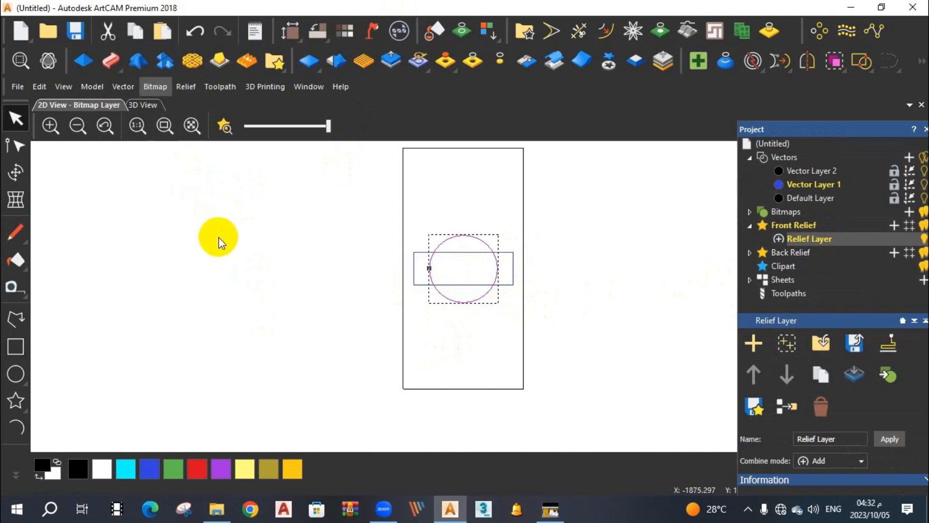
{"action": "key", "text": "F12"}
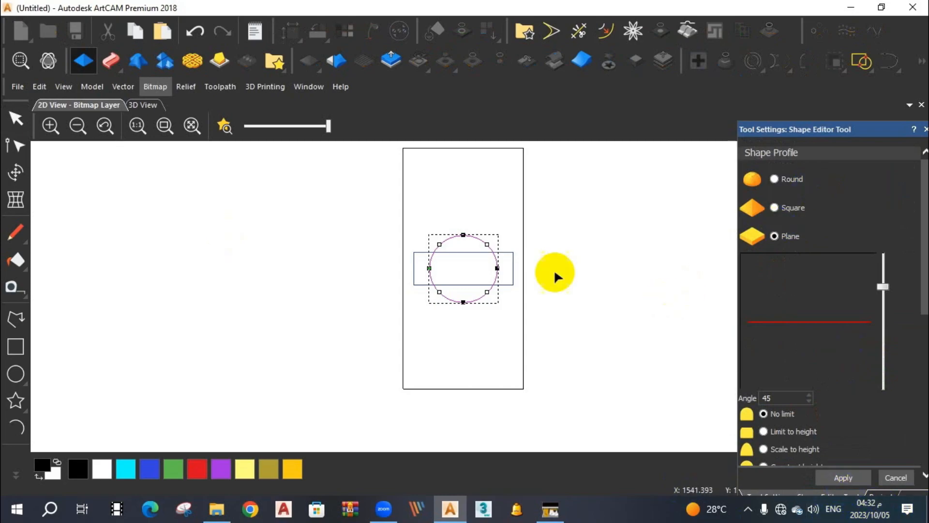
{"action": "left_click", "coordinate": [83, 62]}
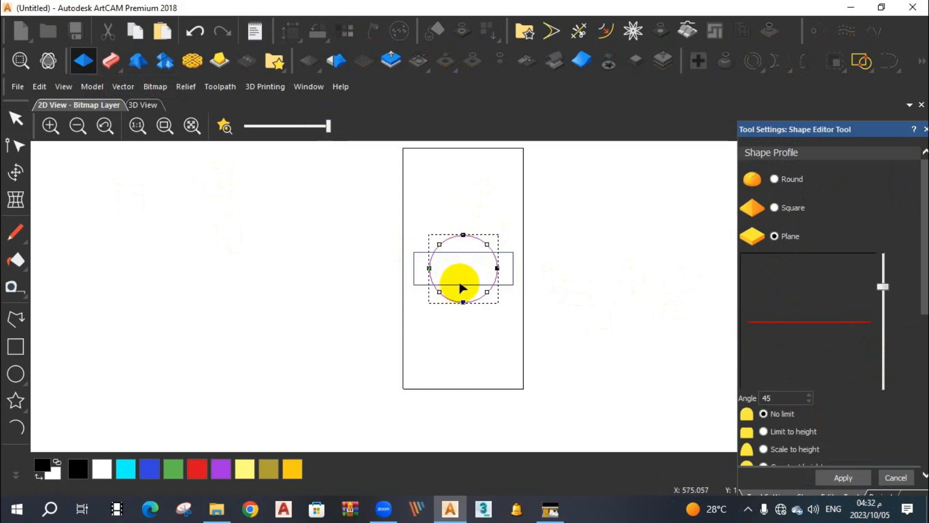
{"action": "left_click", "coordinate": [774, 180]}
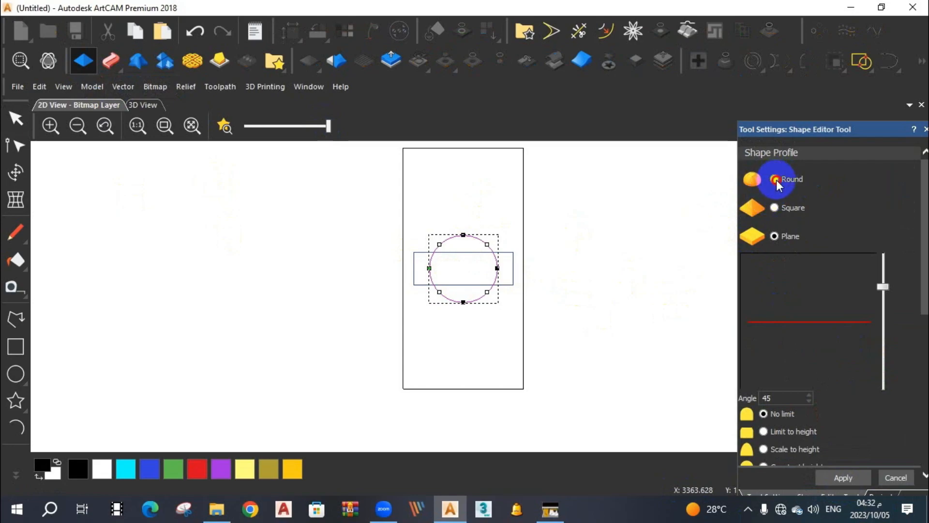
{"action": "left_click", "coordinate": [841, 478]}
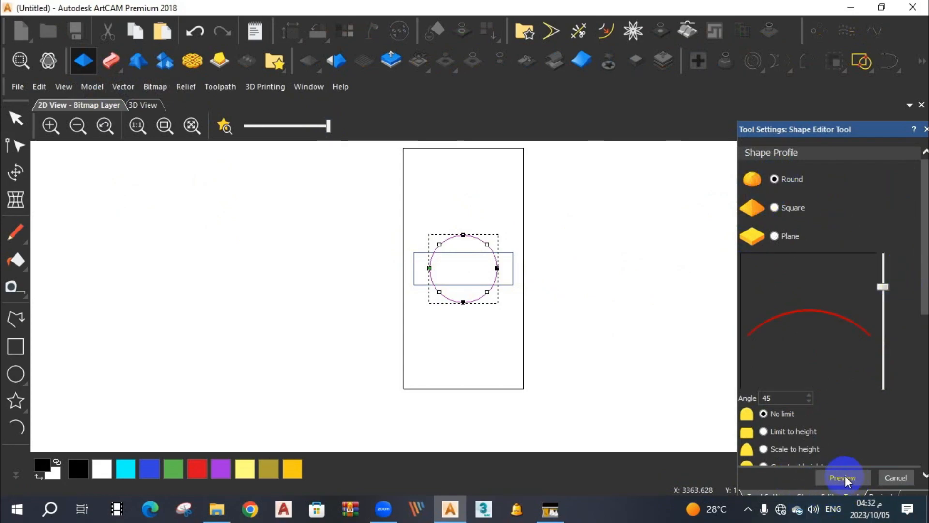
{"action": "left_click", "coordinate": [893, 479]}
{"action": "left_click", "coordinate": [807, 240]}
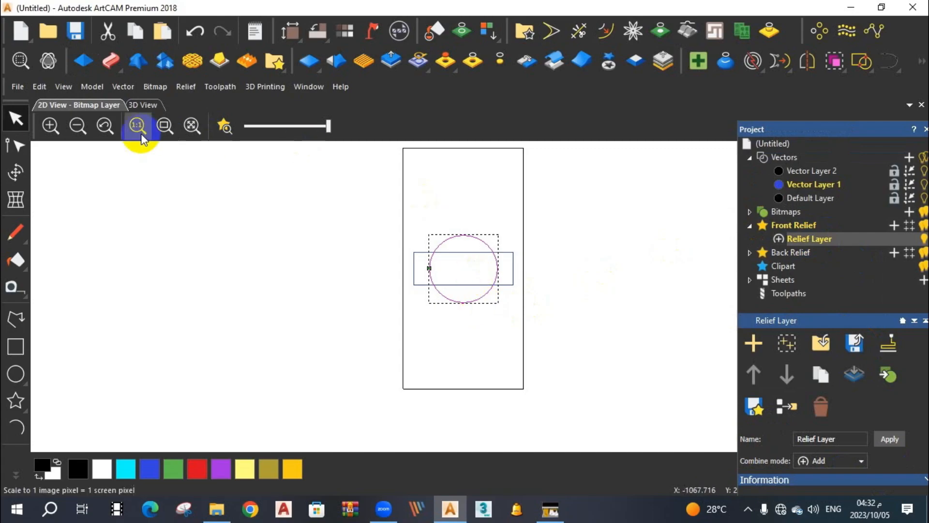
{"action": "left_click", "coordinate": [144, 107]}
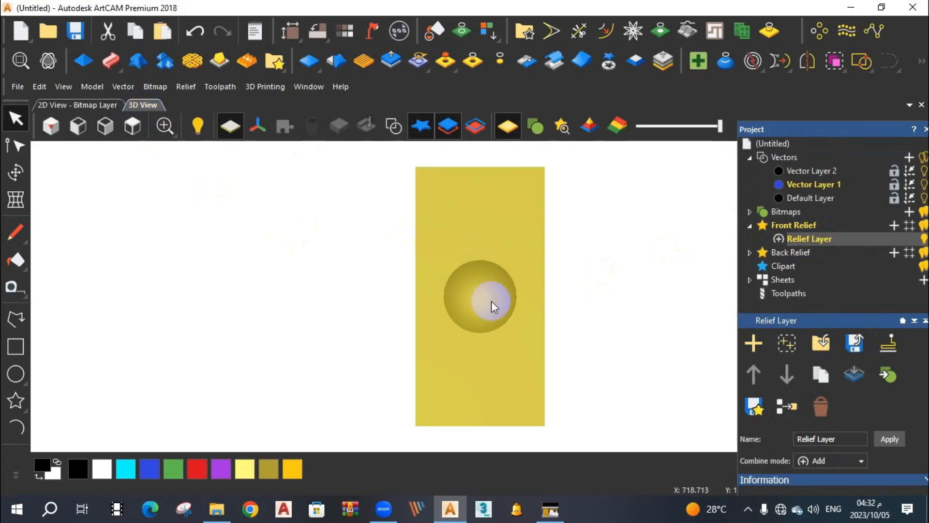
{"action": "scroll", "coordinate": [493, 308], "scroll_direction": "up", "scroll_amount": 2}
{"action": "scroll", "coordinate": [493, 308], "scroll_direction": "down", "scroll_amount": 2}
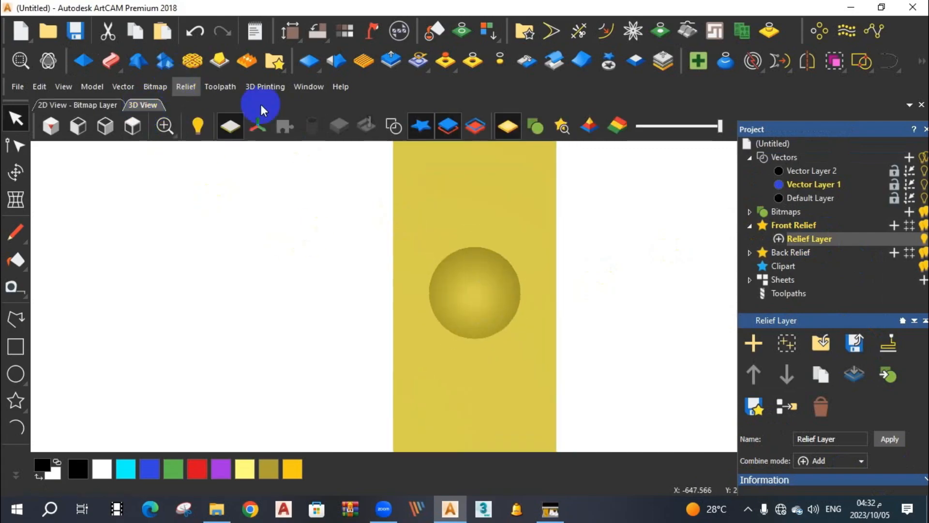
Tile the 3D and 2D views vertically so both are displayed side by side.
{"action": "left_click", "coordinate": [309, 87]}
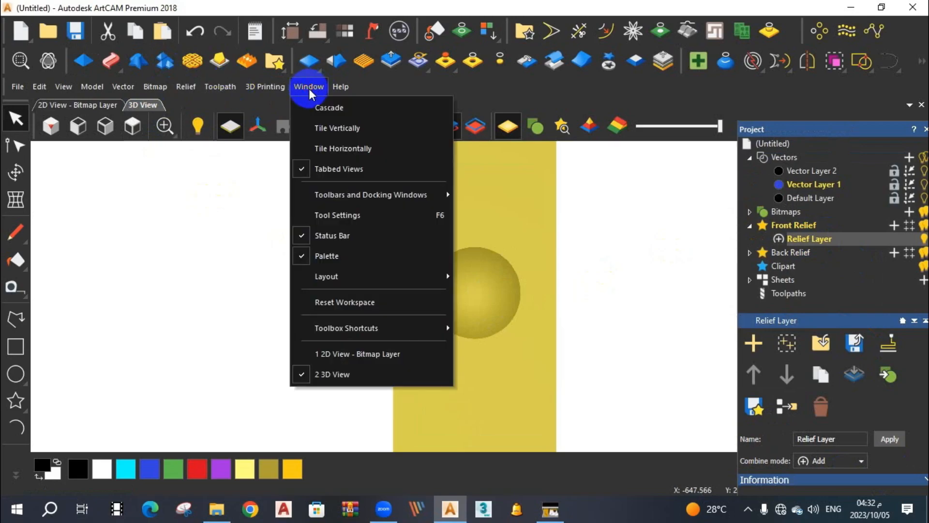
{"action": "left_click", "coordinate": [332, 127]}
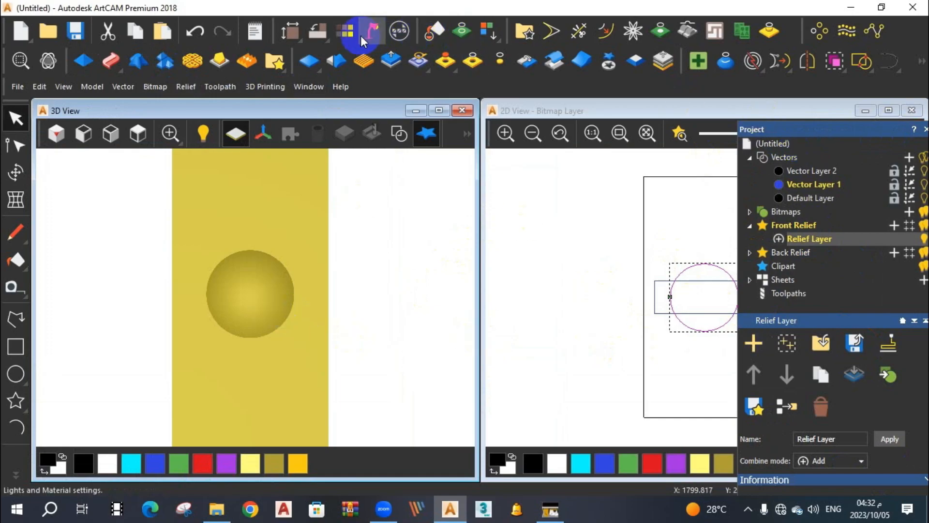
Load the saved shading preset whose name ends in -3d, apply it and set it as the model default.
{"action": "left_click", "coordinate": [390, 41]}
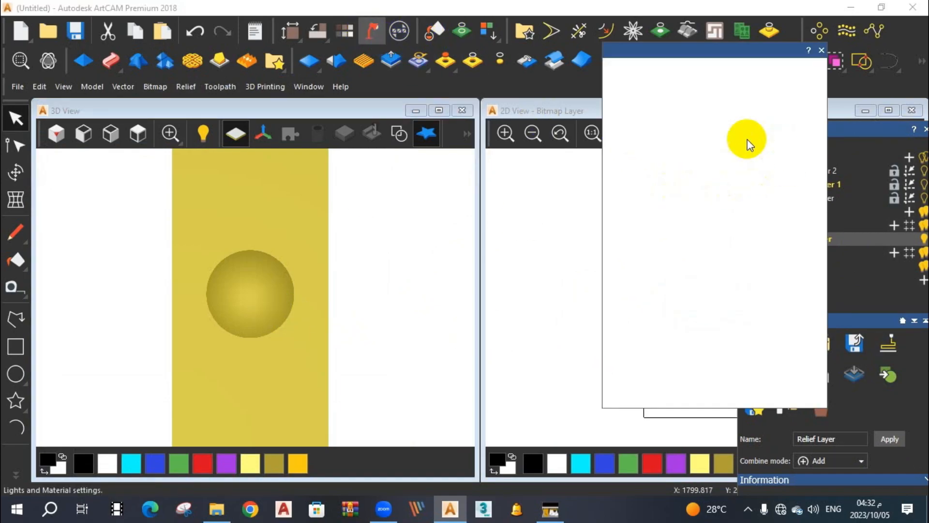
{"action": "left_click", "coordinate": [684, 97]}
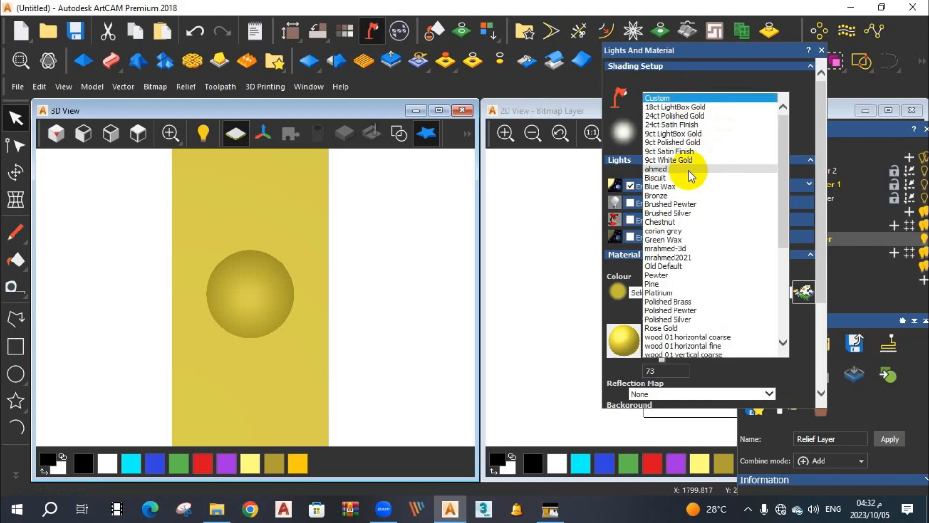
{"action": "left_click", "coordinate": [680, 248]}
{"action": "scroll", "coordinate": [726, 339], "scroll_direction": "down", "scroll_amount": 3}
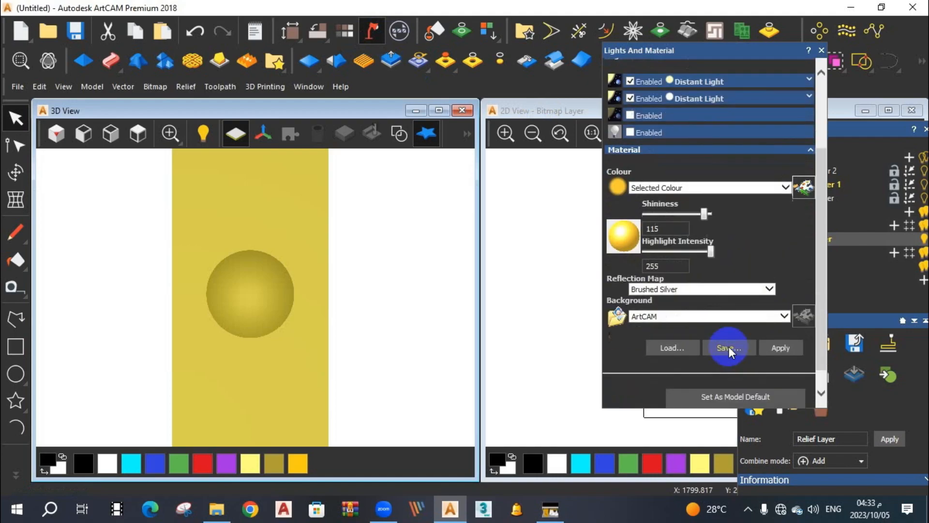
{"action": "left_click", "coordinate": [775, 347]}
{"action": "scroll", "coordinate": [760, 357], "scroll_direction": "down", "scroll_amount": 1}
{"action": "left_click", "coordinate": [718, 373]}
{"action": "left_click", "coordinate": [759, 264]}
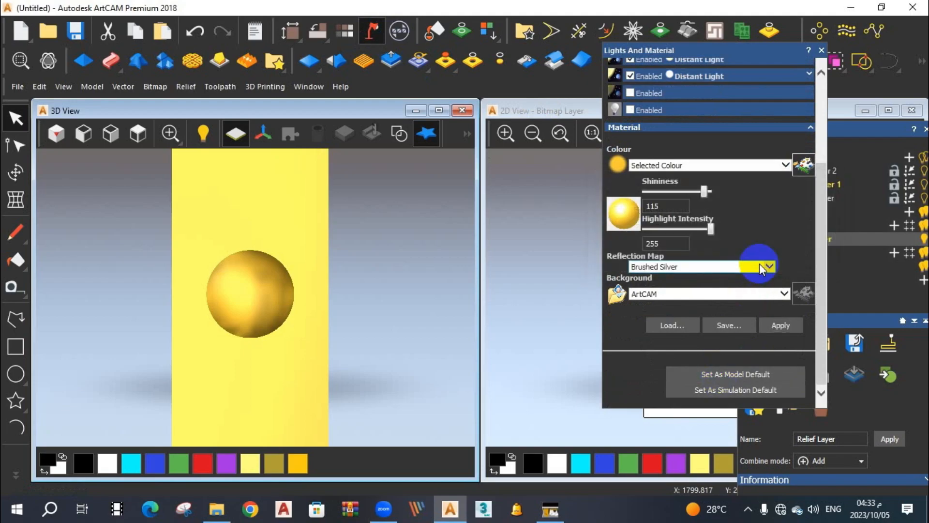
{"action": "left_click", "coordinate": [822, 50]}
Create a relief from the horizontal rectangle on the same Relief Layer, using a Square profile, 45° angle and No limit.
{"action": "scroll", "coordinate": [245, 303], "scroll_direction": "down", "scroll_amount": 2}
{"action": "scroll", "coordinate": [270, 310], "scroll_direction": "up", "scroll_amount": 3}
{"action": "left_click_drag", "start_coordinate": [271, 309], "coordinate": [269, 264]}
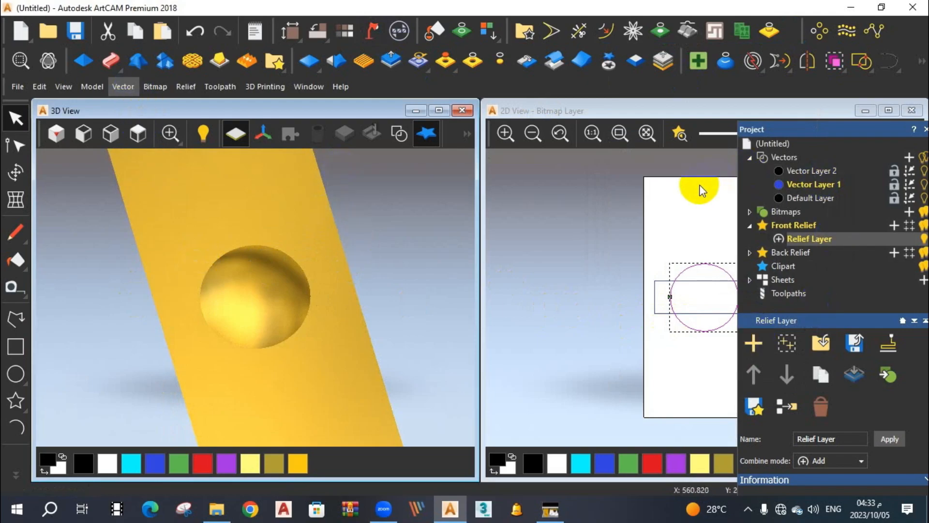
{"action": "left_click", "coordinate": [662, 313]}
{"action": "left_click", "coordinate": [778, 198]}
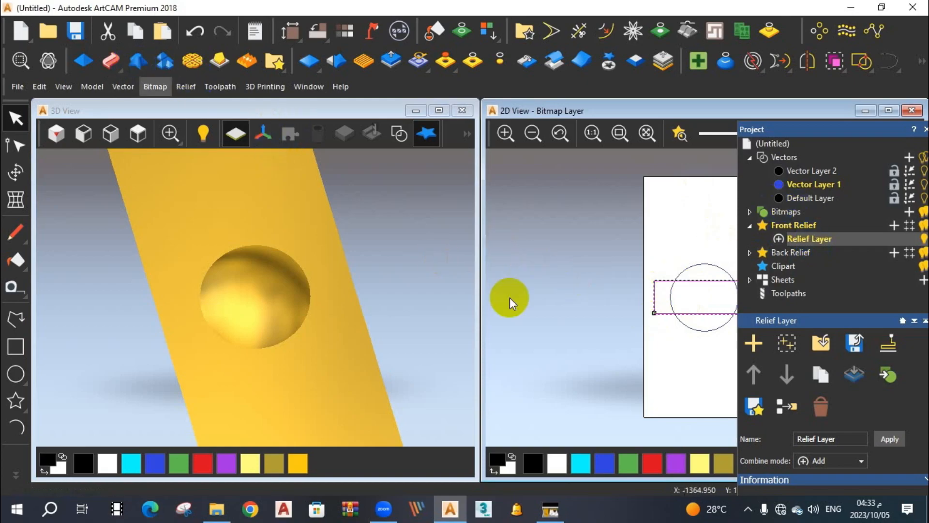
{"action": "key", "text": "F12"}
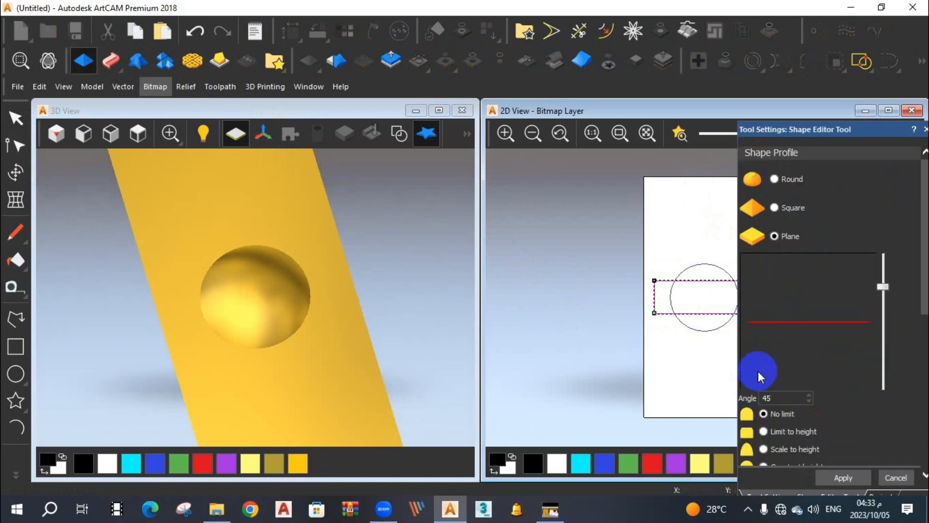
{"action": "left_click", "coordinate": [769, 209]}
{"action": "left_click", "coordinate": [773, 204]}
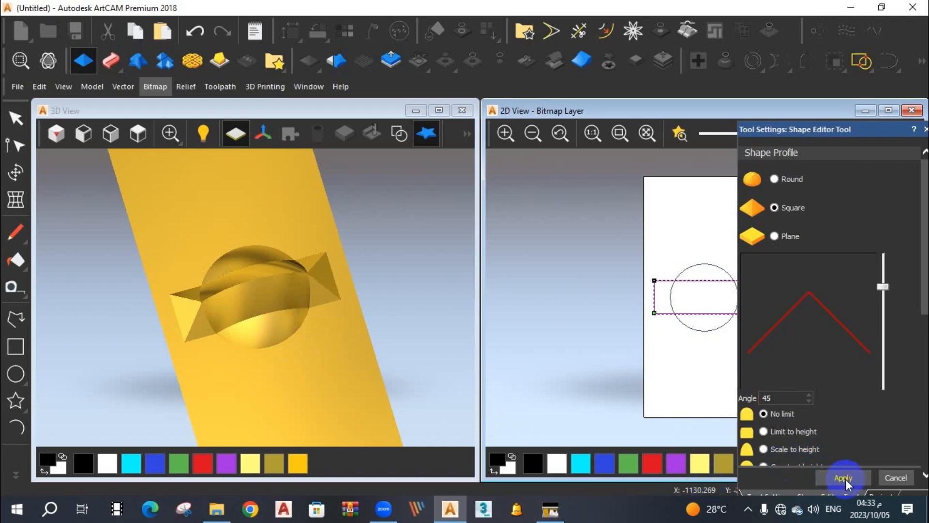
{"action": "left_click", "coordinate": [895, 479]}
{"action": "left_click_drag", "start_coordinate": [179, 288], "coordinate": [338, 299]}
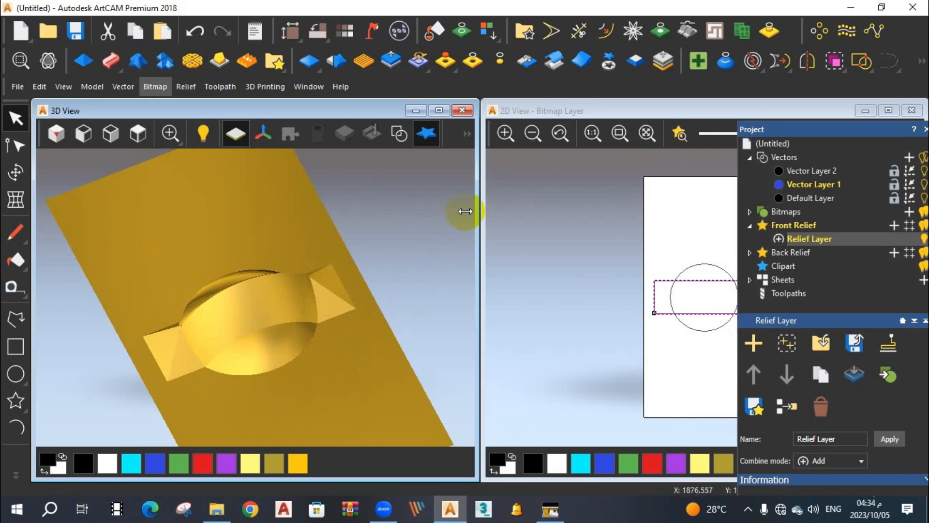
Cut out the relief under the rectangle as relief clipart, then toggle the Relief Layer's visibility off and on.
{"action": "mouse_move", "coordinate": [561, 512]}
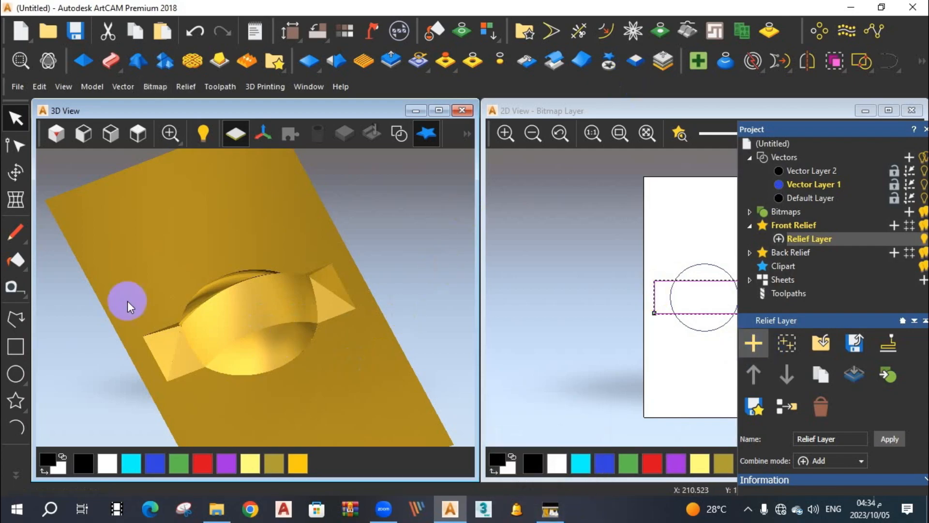
{"action": "left_click", "coordinate": [138, 134]}
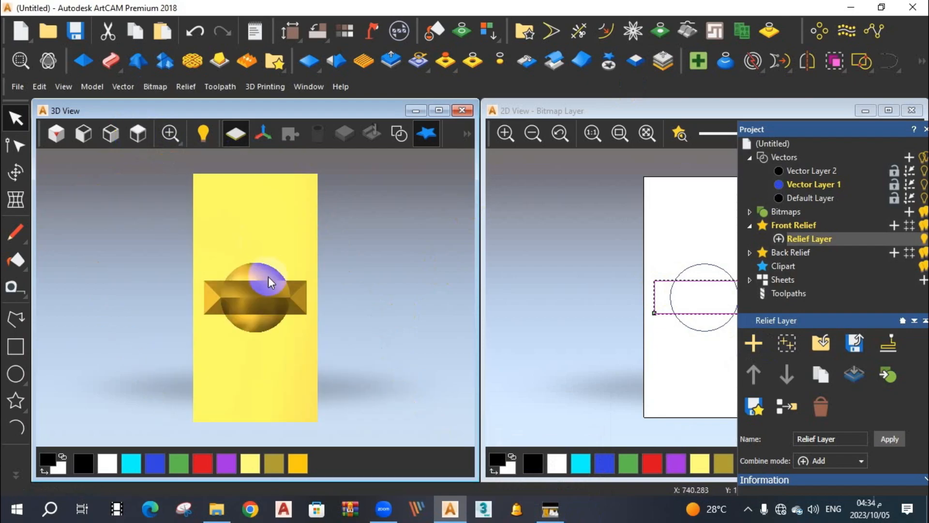
{"action": "left_click", "coordinate": [610, 73]}
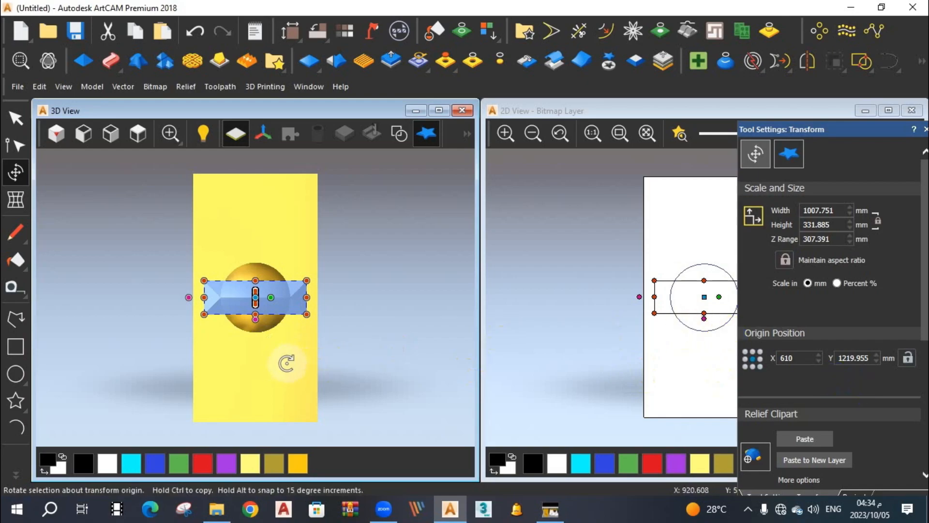
{"action": "right_click", "coordinate": [287, 363]}
{"action": "left_click", "coordinate": [212, 372]}
{"action": "left_click", "coordinate": [243, 362]}
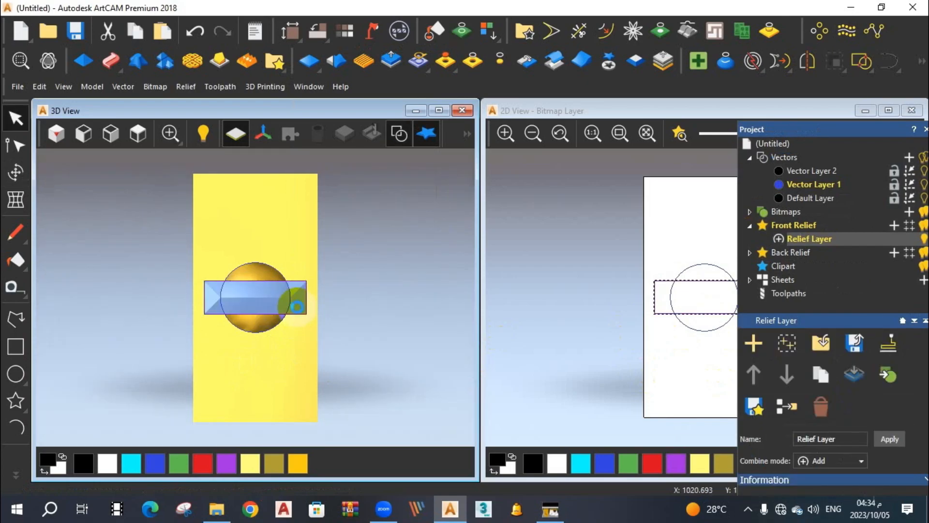
{"action": "left_click", "coordinate": [300, 338]}
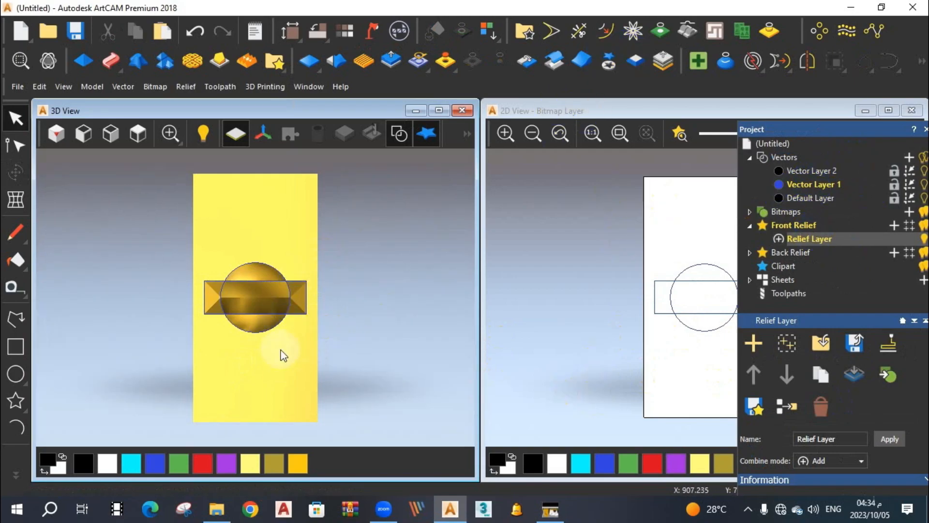
{"action": "left_click", "coordinate": [923, 239]}
{"action": "left_click", "coordinate": [923, 239]}
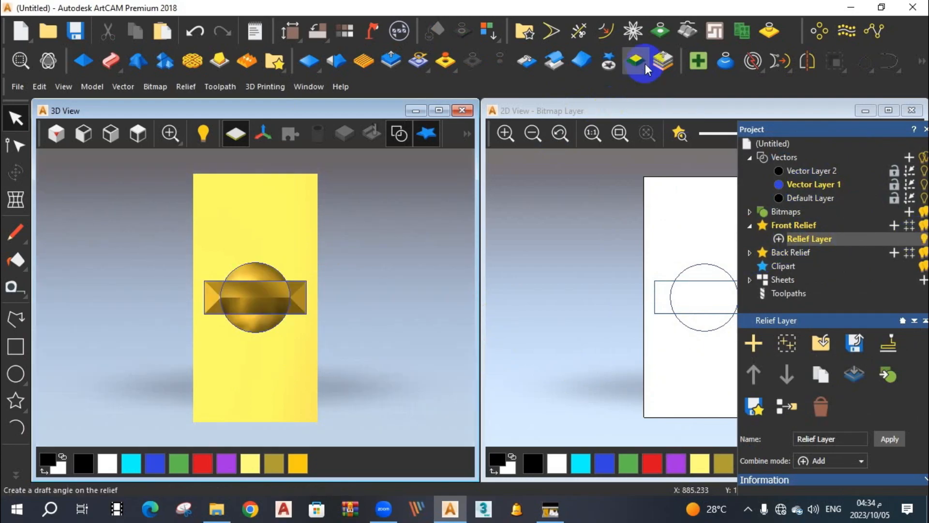
Convert the combined circle and rectangle relief into relief clipart.
{"action": "left_click", "coordinate": [610, 64]}
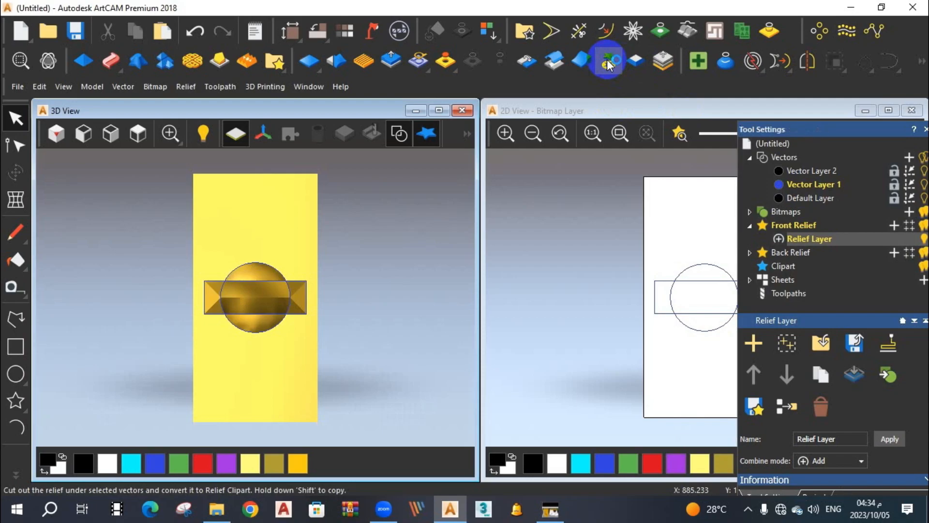
{"action": "scroll", "coordinate": [268, 286], "scroll_direction": "up", "scroll_amount": 2}
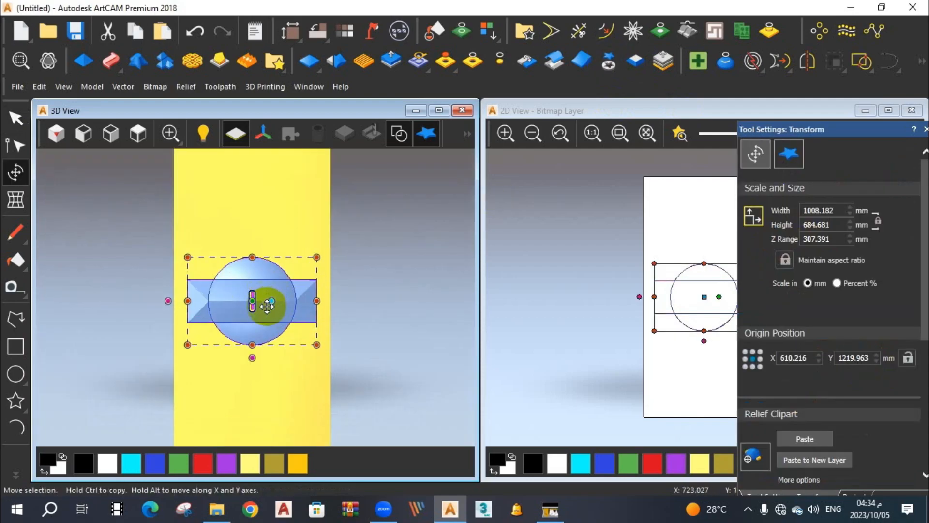
{"action": "scroll", "coordinate": [265, 305], "scroll_direction": "up", "scroll_amount": 2}
Stretch the combined relief clipart to about 924 mm wide and 1070 mm high.
{"action": "middle_click_drag", "start_coordinate": [278, 345], "coordinate": [313, 305]}
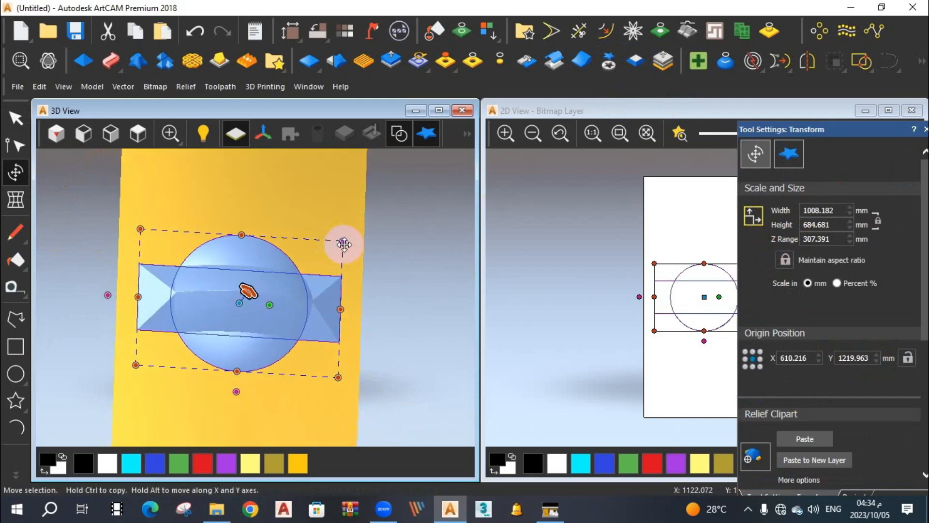
{"action": "left_click_drag", "start_coordinate": [344, 244], "coordinate": [282, 277]}
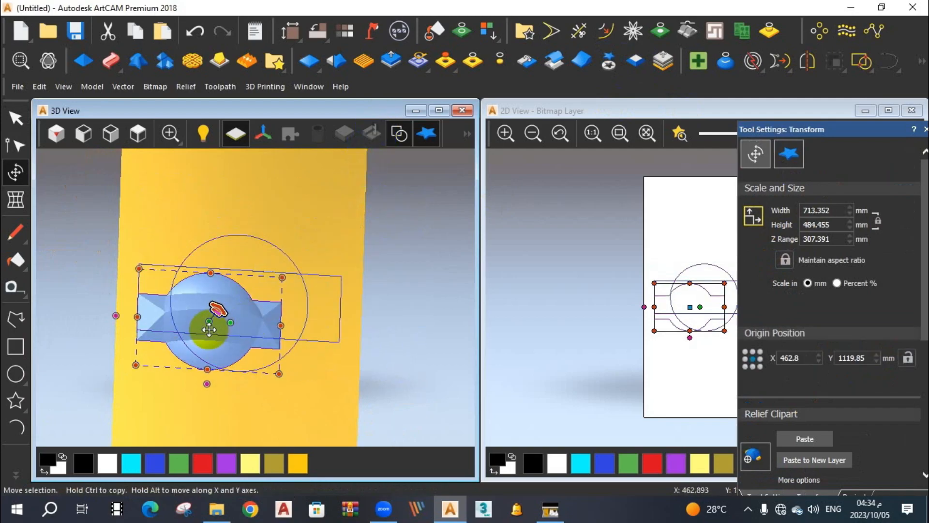
{"action": "left_click_drag", "start_coordinate": [208, 274], "coordinate": [213, 205]}
{"action": "left_click_drag", "start_coordinate": [279, 373], "coordinate": [319, 425]}
Delete the combined relief clipart, keeping the circle and rectangle vectors.
{"action": "left_click", "coordinate": [139, 134]}
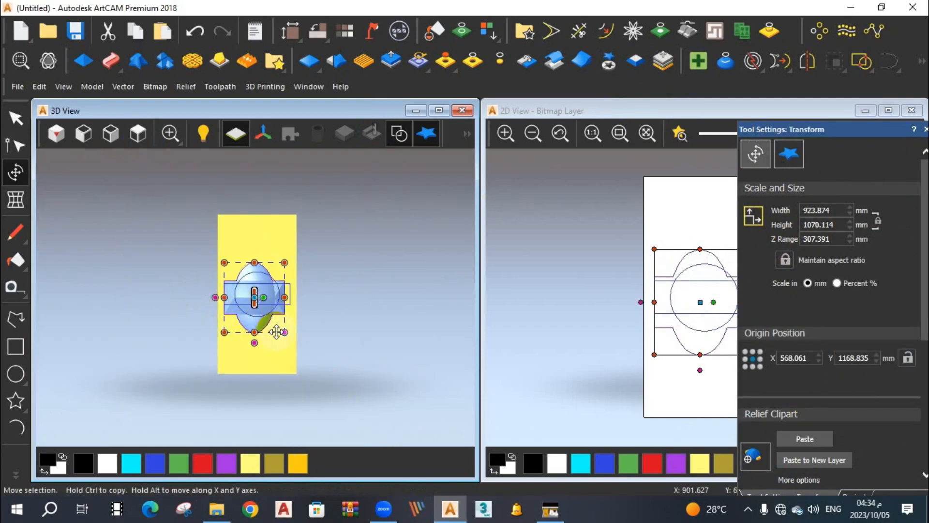
{"action": "key", "text": "Delete"}
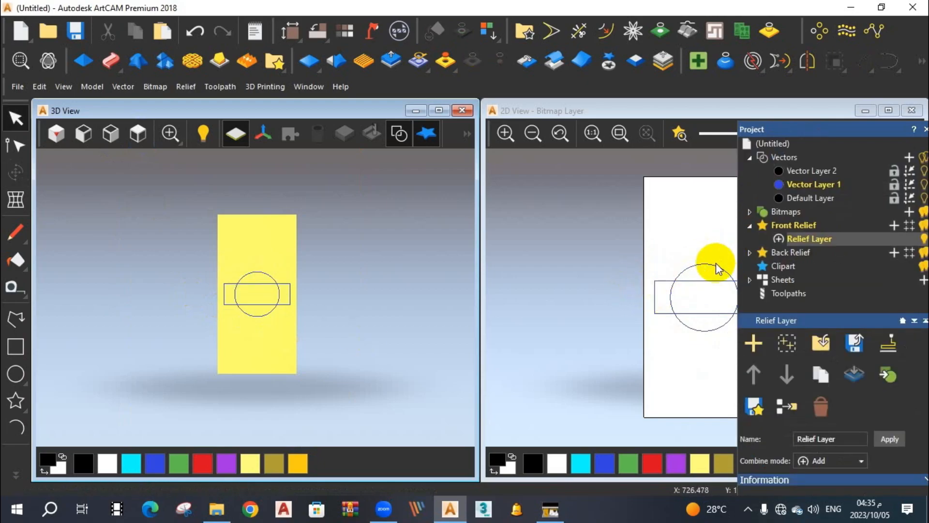
Create a relief from the circle on Relief Layer with the Shape Editor, using a Round profile, 45° angle and No limit.
{"action": "scroll", "coordinate": [716, 263], "scroll_direction": "down", "scroll_amount": 1}
{"action": "scroll", "coordinate": [712, 263], "scroll_direction": "up", "scroll_amount": 3}
{"action": "scroll", "coordinate": [698, 265], "scroll_direction": "down", "scroll_amount": 3}
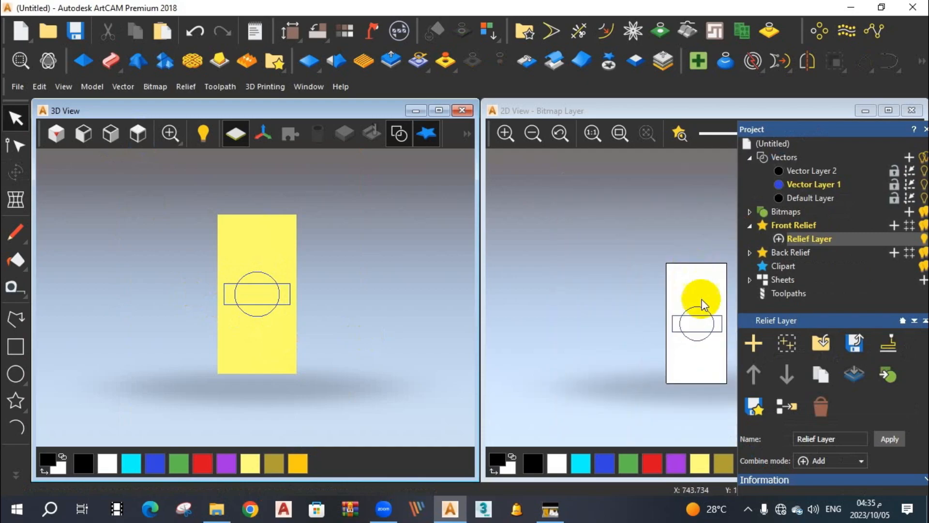
{"action": "left_click", "coordinate": [704, 310]}
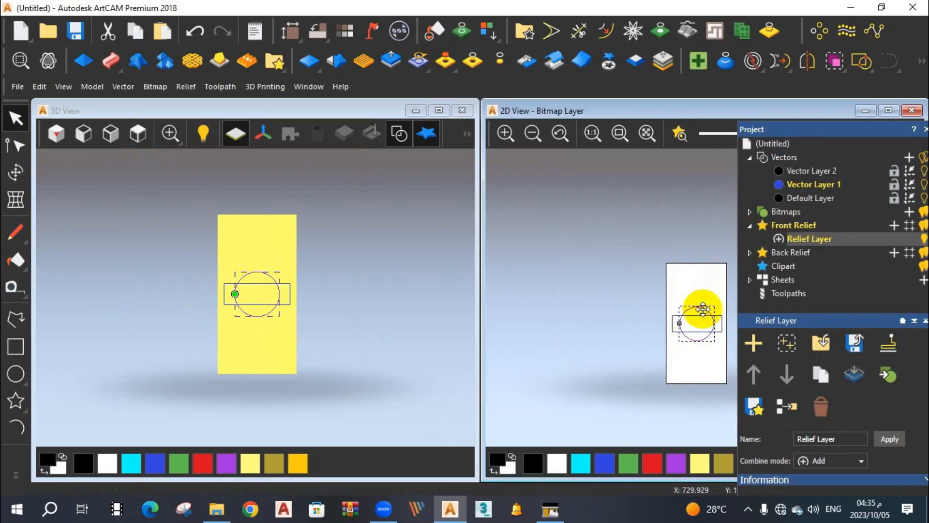
{"action": "double_click", "coordinate": [703, 309]}
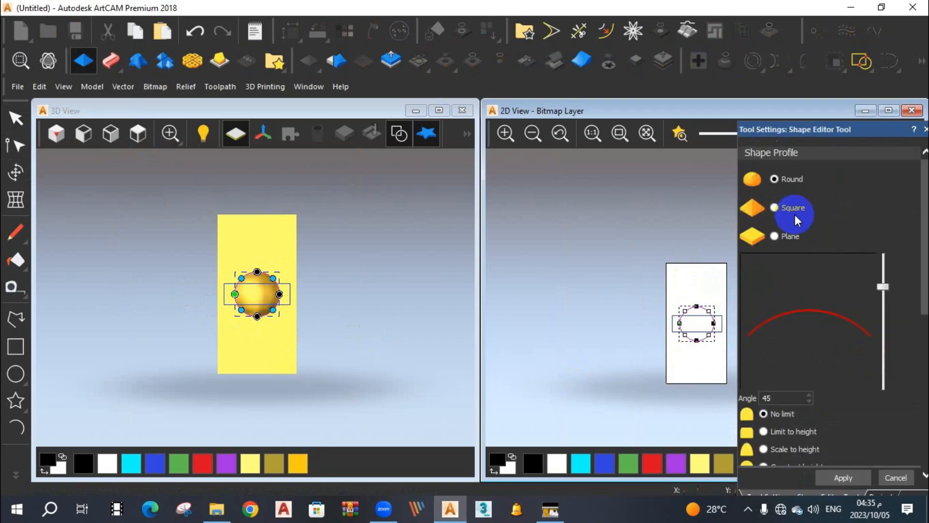
{"action": "left_click", "coordinate": [843, 478]}
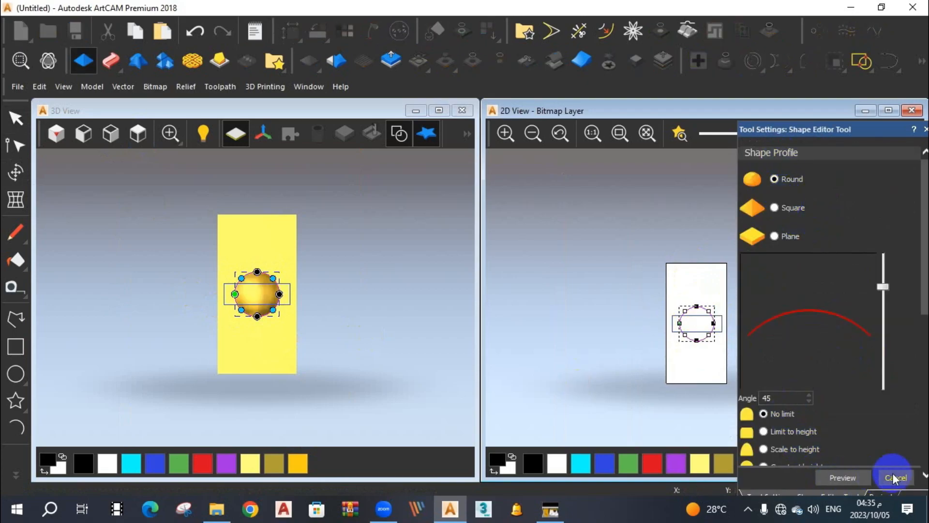
{"action": "left_click", "coordinate": [896, 479]}
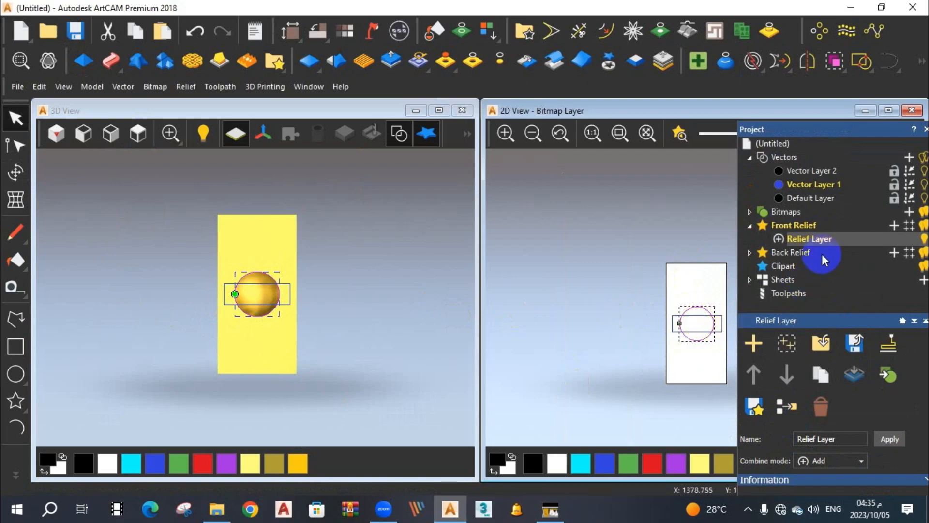
Add a second relief layer under Front Relief and make it the selected layer.
{"action": "left_click", "coordinate": [894, 226]}
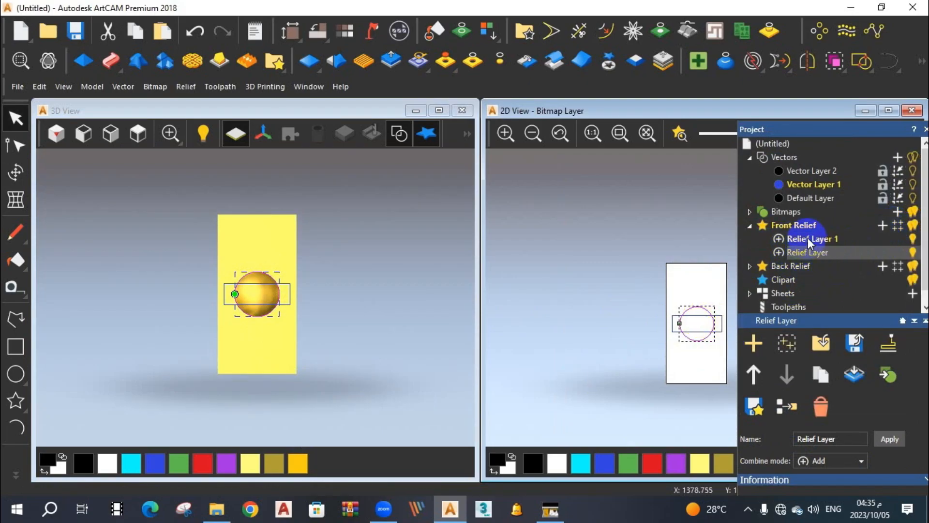
{"action": "left_click", "coordinate": [808, 238]}
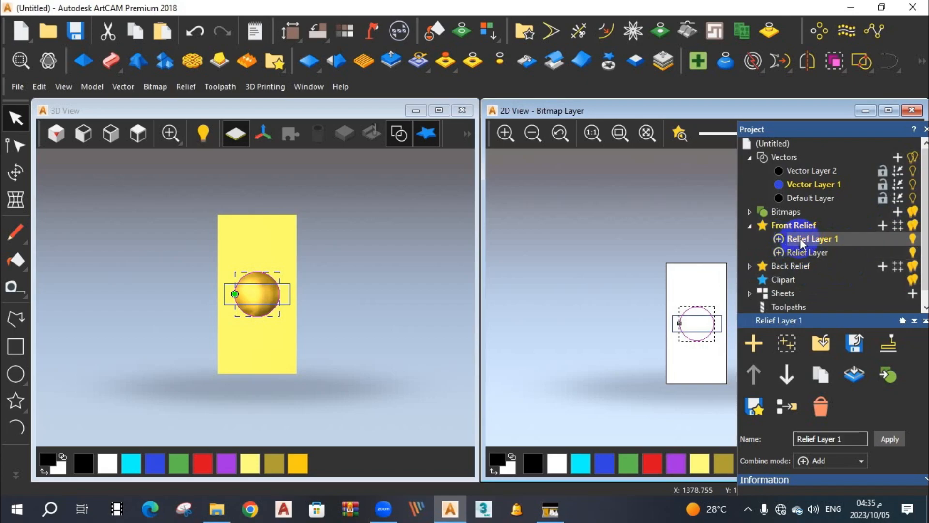
Create a relief from the rectangle on the new relief layer, using a Square profile, 30° angle and No limit.
{"action": "left_click", "coordinate": [718, 331]}
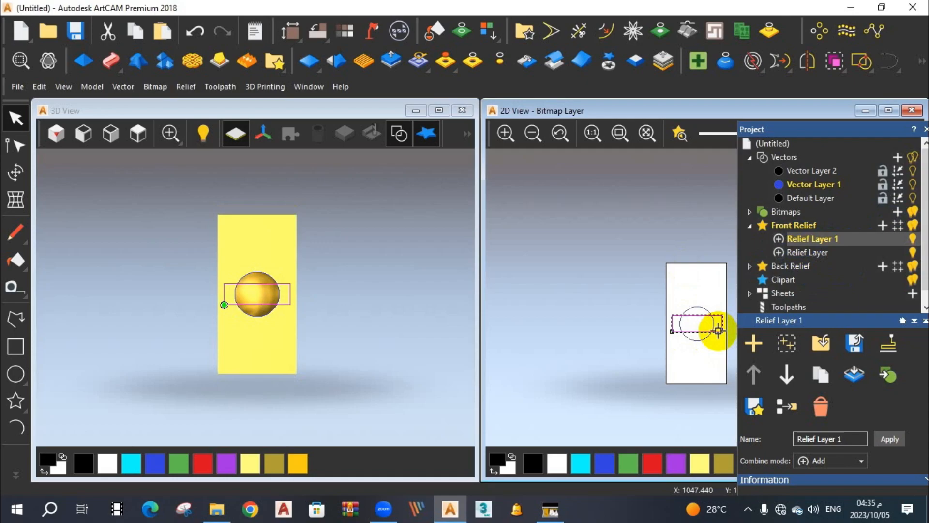
{"action": "double_click", "coordinate": [718, 331]}
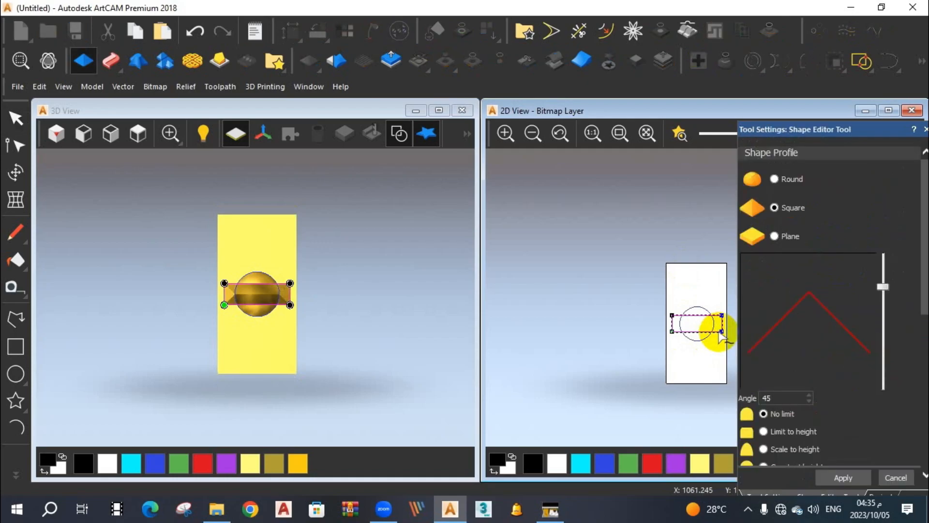
{"action": "mouse_move", "coordinate": [883, 291]}
{"action": "left_mouse_down"}
{"action": "mouse_move", "coordinate": [881, 313]}
{"action": "mouse_move", "coordinate": [883, 298]}
{"action": "left_mouse_up"}
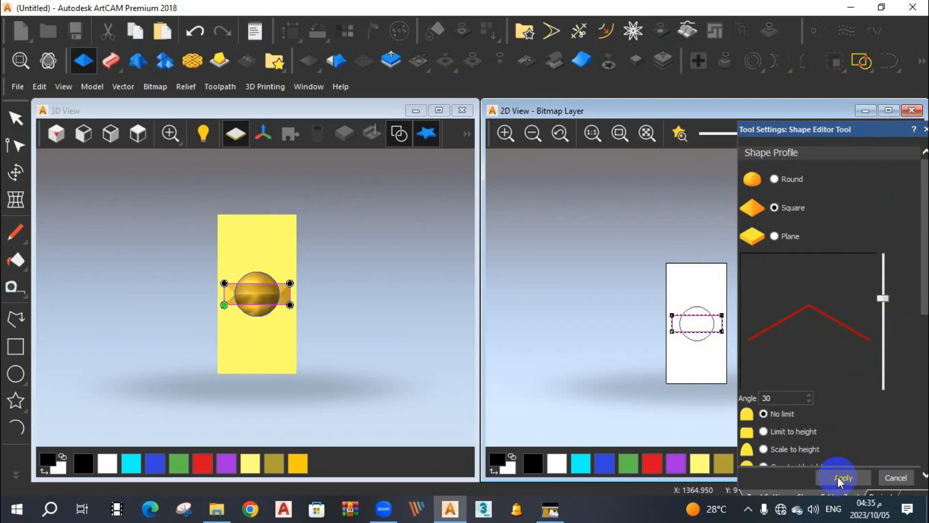
{"action": "left_click", "coordinate": [890, 475]}
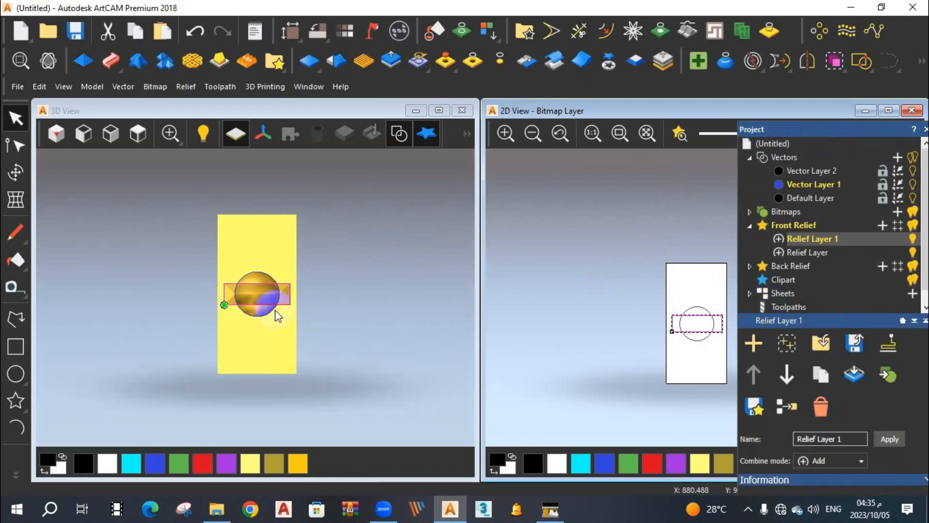
Hide the original Relief Layer that holds the circle's relief.
{"action": "left_click", "coordinate": [915, 254]}
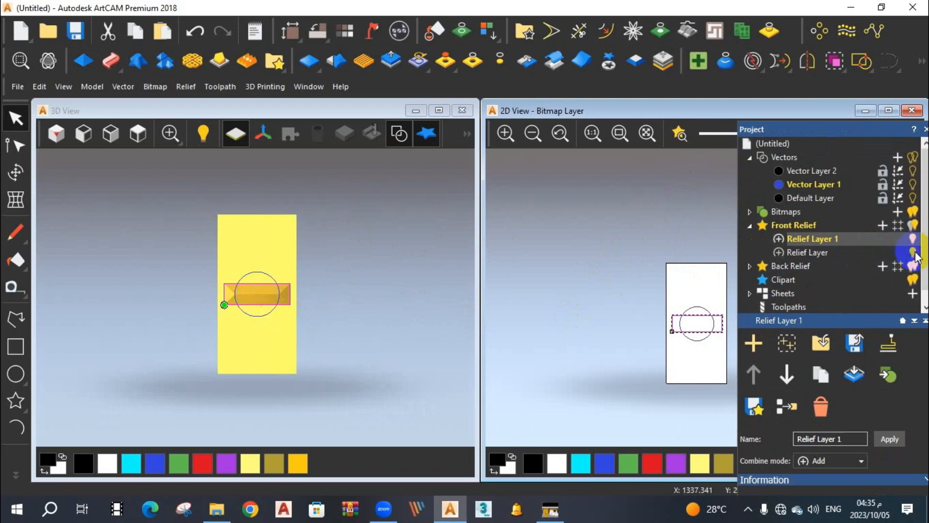
Show Relief Layer again, then switch the visibility of Relief Layer 1 off and back on.
{"action": "left_click", "coordinate": [915, 254]}
{"action": "left_click", "coordinate": [913, 239]}
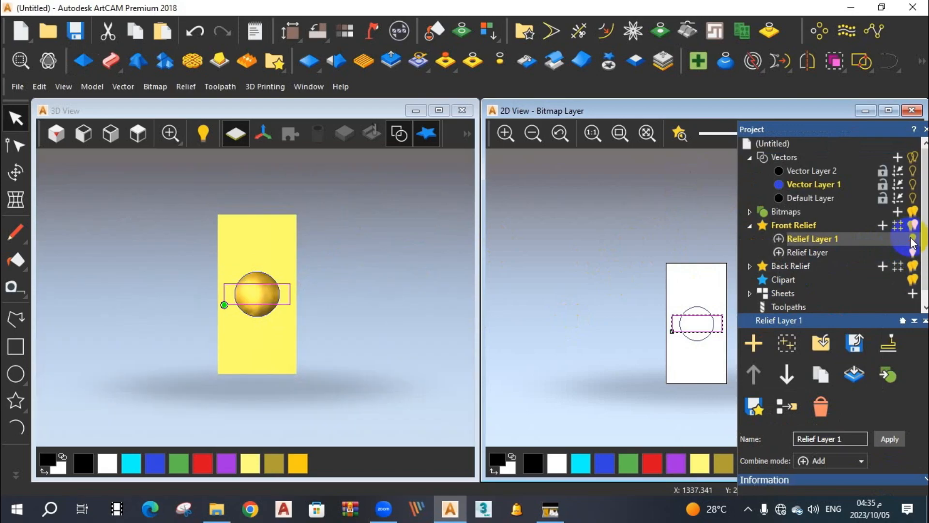
{"action": "left_click", "coordinate": [912, 240]}
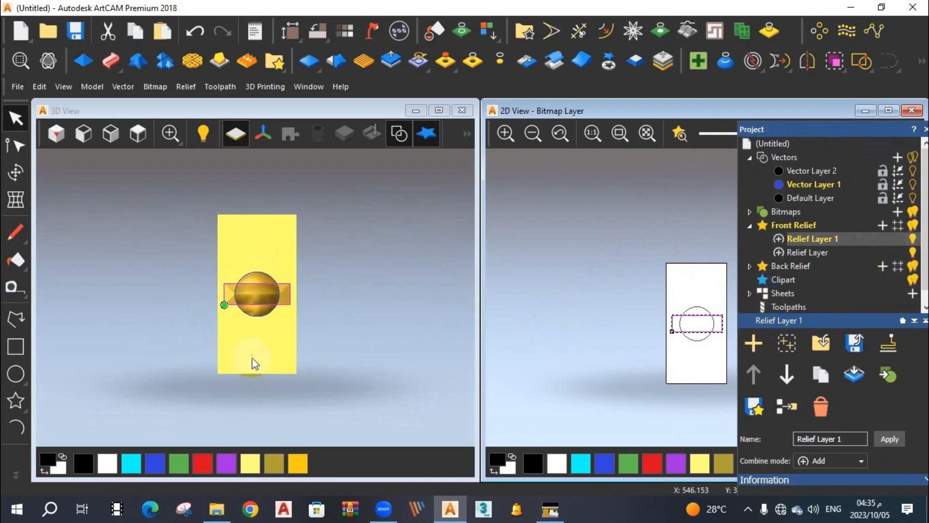
Hide the zero plane and the vectors in the 3D view to inspect the combined circle and rectangle reliefs.
{"action": "left_click", "coordinate": [262, 326]}
{"action": "left_click_drag", "start_coordinate": [277, 308], "coordinate": [292, 242]}
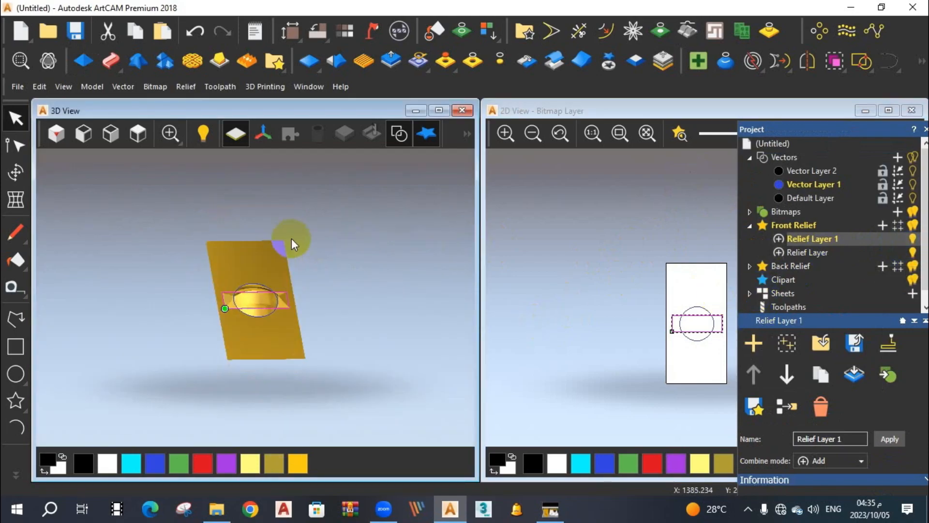
{"action": "left_click", "coordinate": [239, 135]}
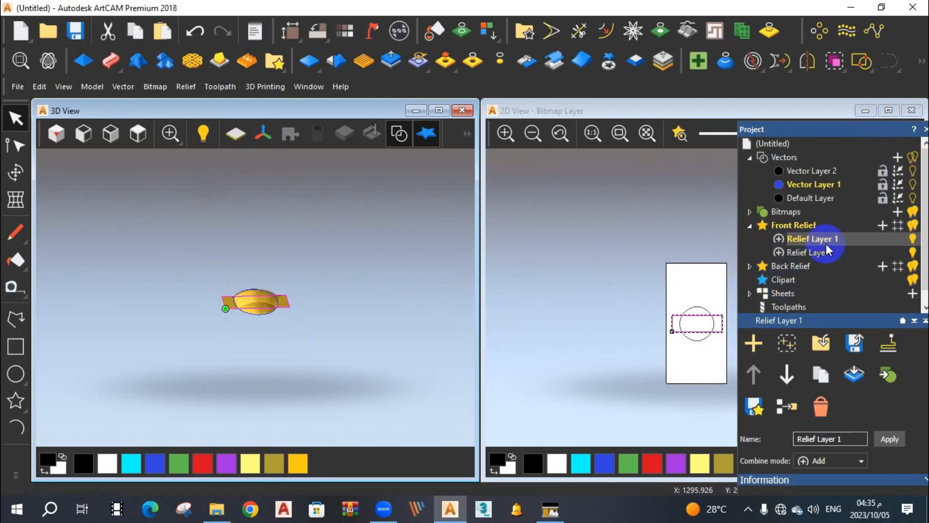
{"action": "scroll", "coordinate": [277, 293], "scroll_direction": "up", "scroll_amount": 4}
{"action": "mouse_move", "coordinate": [277, 292]}
{"action": "left_mouse_down"}
{"action": "mouse_move", "coordinate": [263, 357]}
{"action": "mouse_move", "coordinate": [336, 322]}
{"action": "mouse_move", "coordinate": [253, 298]}
{"action": "mouse_move", "coordinate": [238, 327]}
{"action": "mouse_move", "coordinate": [307, 290]}
{"action": "mouse_move", "coordinate": [272, 303]}
{"action": "left_mouse_up"}
{"action": "scroll", "coordinate": [271, 301], "scroll_direction": "up", "scroll_amount": 2}
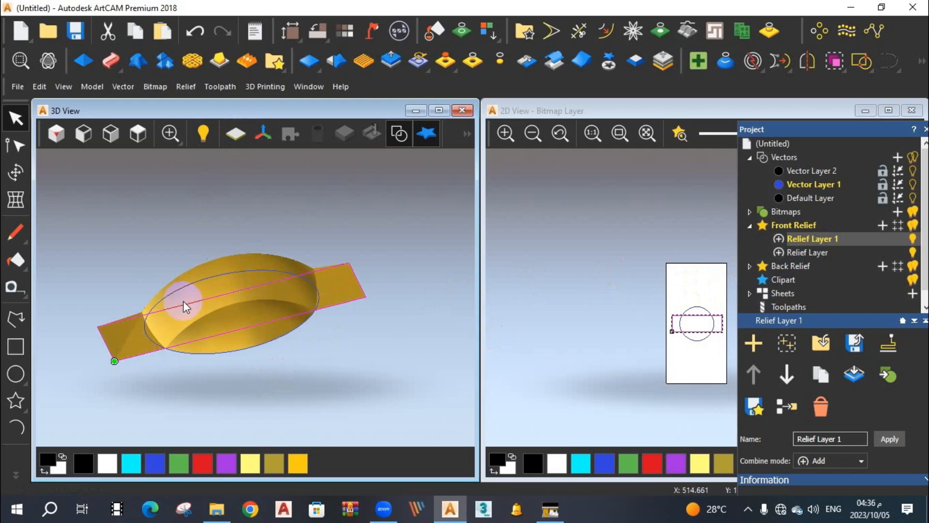
{"action": "left_click", "coordinate": [397, 135]}
{"action": "left_click_drag", "start_coordinate": [221, 297], "coordinate": [329, 286]}
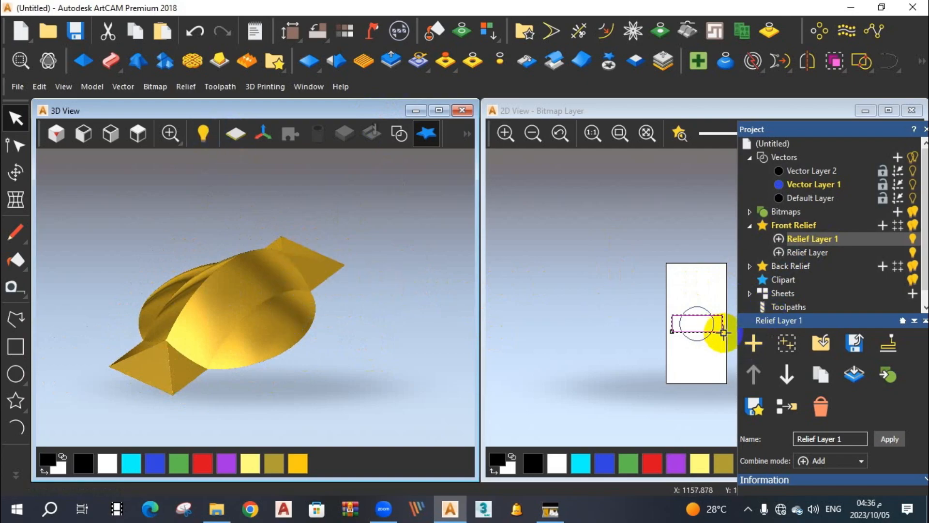
Open the rectangle's relief on Relief Layer 1 in the Shape Editor and try start heights of 5 mm and 10 mm.
{"action": "double_click", "coordinate": [800, 240]}
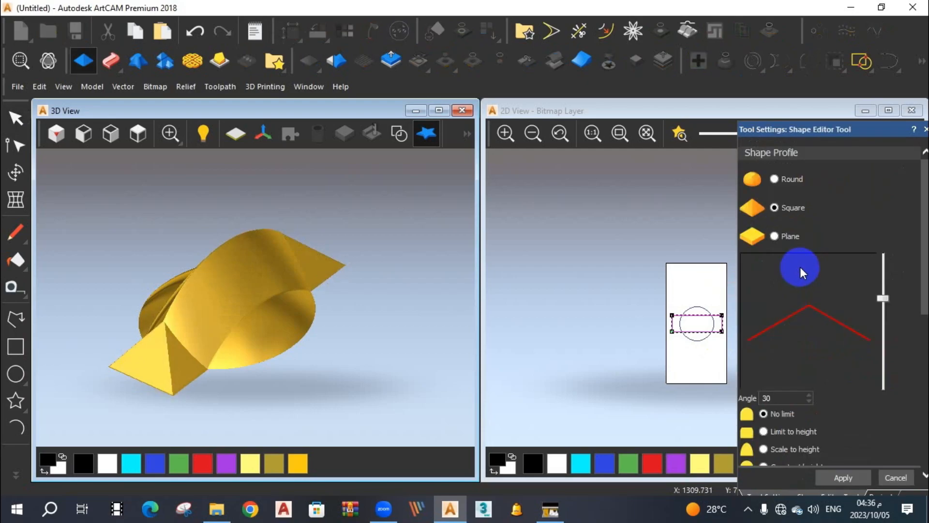
{"action": "scroll", "coordinate": [799, 268], "scroll_direction": "down", "scroll_amount": 3}
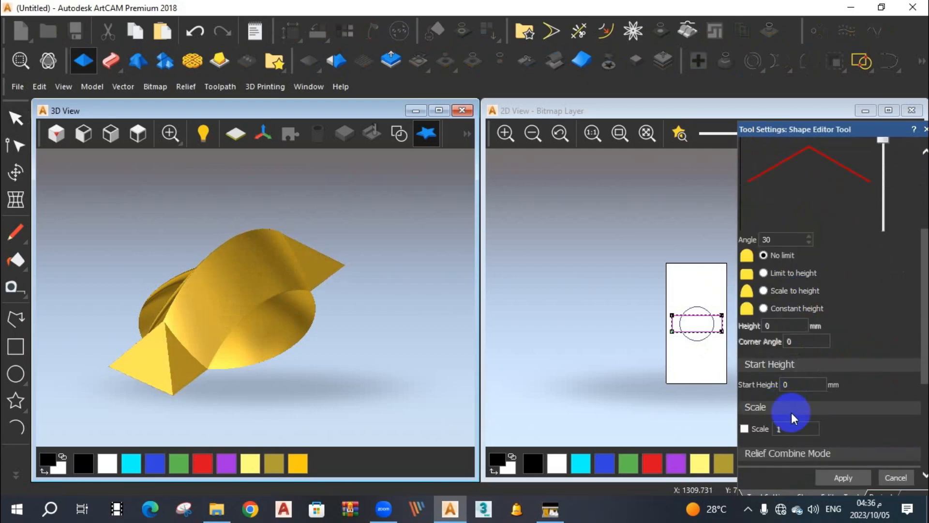
{"action": "left_click", "coordinate": [795, 386]}
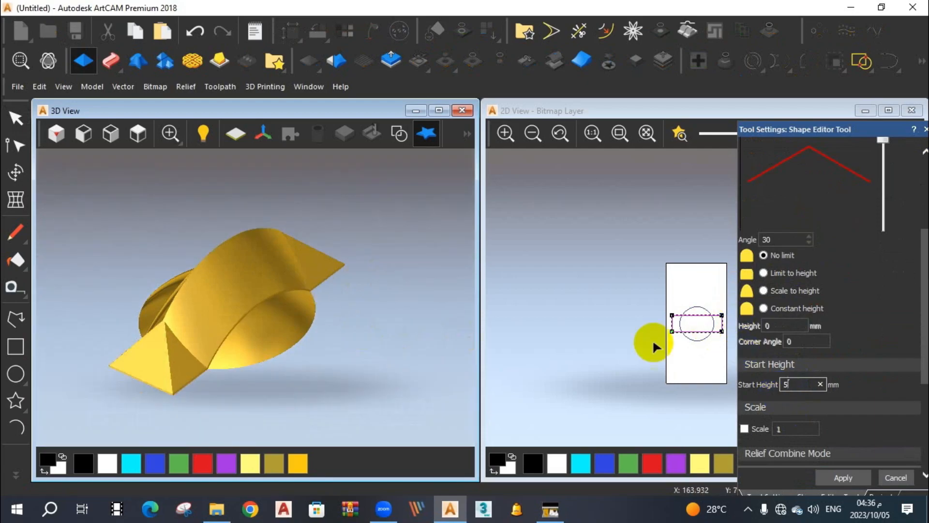
{"action": "double_click", "coordinate": [786, 385]}
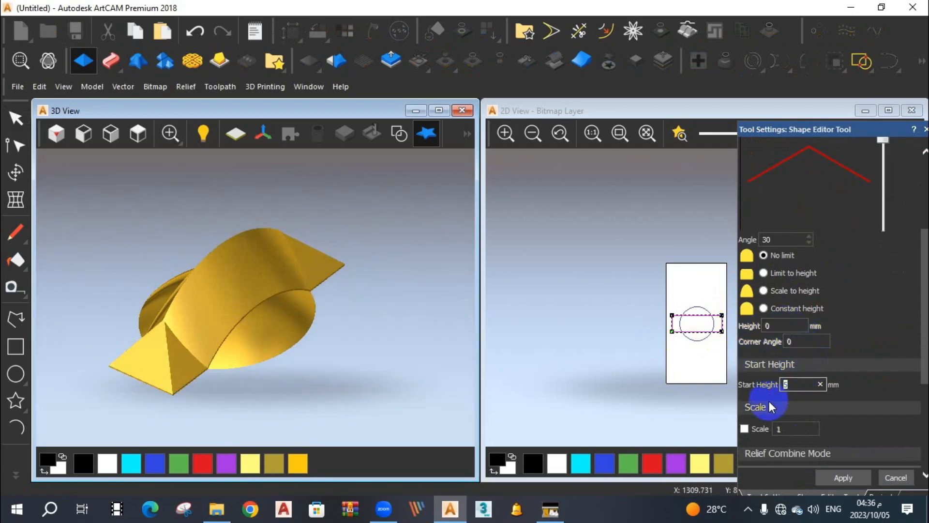
{"action": "type", "text": "10"}
{"action": "scroll", "coordinate": [290, 289], "scroll_direction": "up", "scroll_amount": 3}
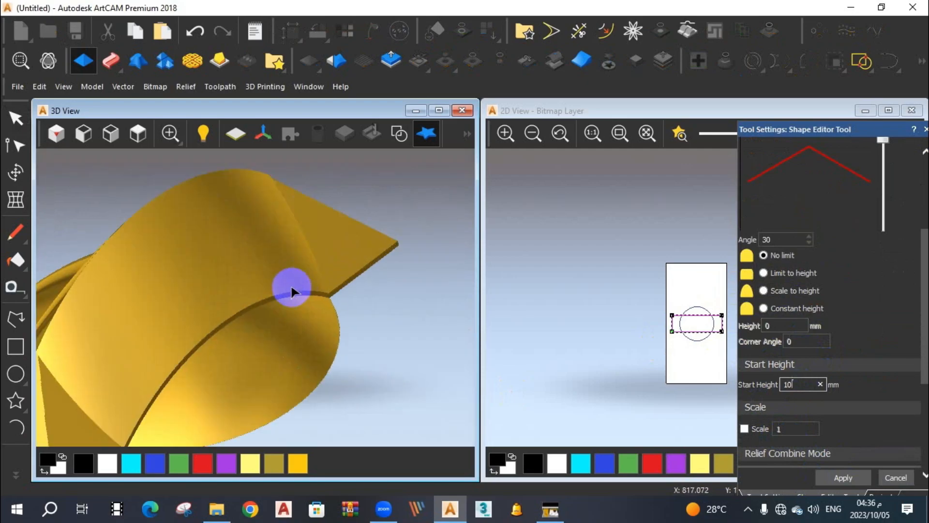
{"action": "scroll", "coordinate": [303, 303], "scroll_direction": "down", "scroll_amount": 3}
{"action": "scroll", "coordinate": [247, 324], "scroll_direction": "up", "scroll_amount": 3}
Set the rectangle relief's start height to 18 mm, apply it and close the Shape Editor.
{"action": "double_click", "coordinate": [786, 385]}
{"action": "type", "text": "1"}
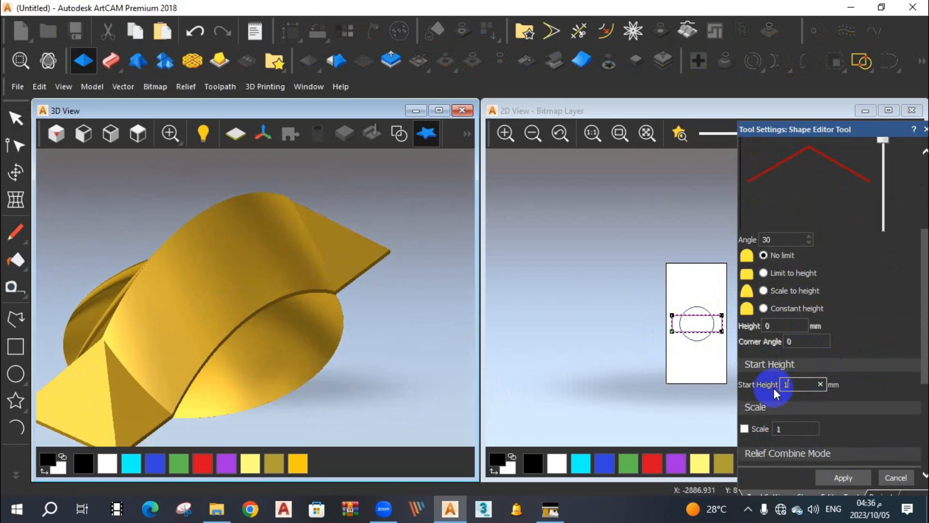
{"action": "type", "text": "8"}
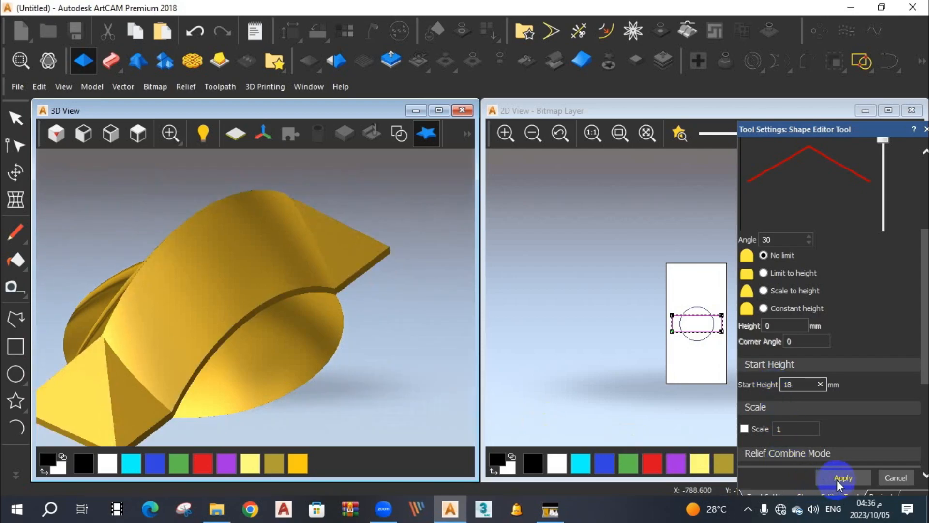
{"action": "left_click", "coordinate": [842, 478]}
{"action": "left_click", "coordinate": [896, 478]}
Set the combine mode of both Relief Layer and Relief Layer 1 to Merge High and inspect the merged relief.
{"action": "left_click_drag", "start_coordinate": [402, 358], "coordinate": [264, 302]}
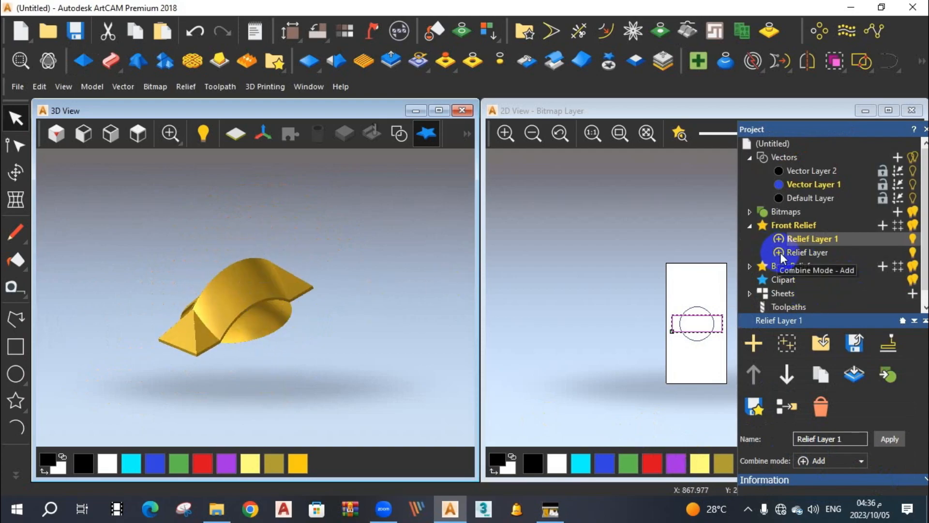
{"action": "scroll", "coordinate": [826, 291], "scroll_direction": "down", "scroll_amount": 1}
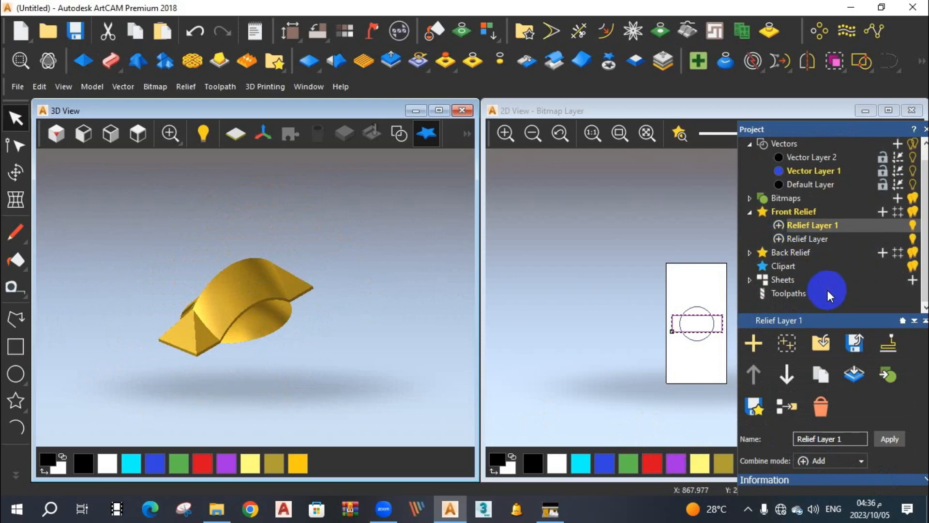
{"action": "scroll", "coordinate": [827, 292], "scroll_direction": "up", "scroll_amount": 1}
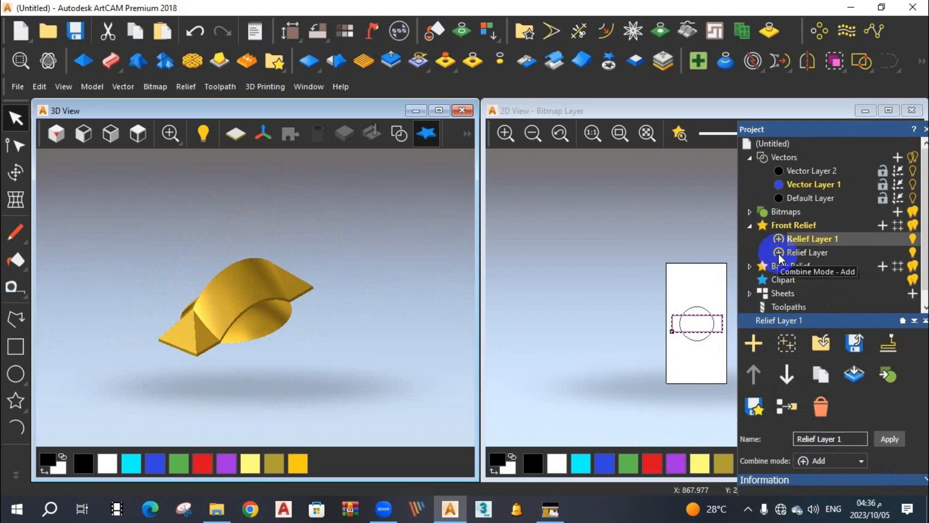
{"action": "left_click", "coordinate": [778, 253]}
{"action": "left_click", "coordinate": [777, 253]}
{"action": "left_click", "coordinate": [778, 238]}
{"action": "left_click", "coordinate": [778, 238]}
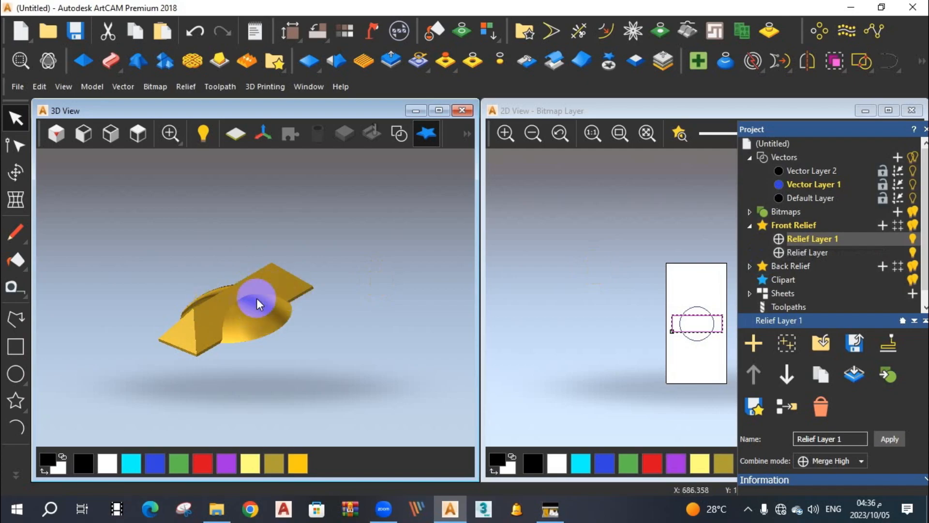
{"action": "scroll", "coordinate": [257, 298], "scroll_direction": "up", "scroll_amount": 2}
{"action": "scroll", "coordinate": [256, 301], "scroll_direction": "up", "scroll_amount": 1}
{"action": "scroll", "coordinate": [255, 304], "scroll_direction": "down", "scroll_amount": 1}
{"action": "scroll", "coordinate": [253, 325], "scroll_direction": "up", "scroll_amount": 2}
{"action": "scroll", "coordinate": [266, 298], "scroll_direction": "down", "scroll_amount": 2}
{"action": "left_click_drag", "start_coordinate": [269, 294], "coordinate": [279, 332]}
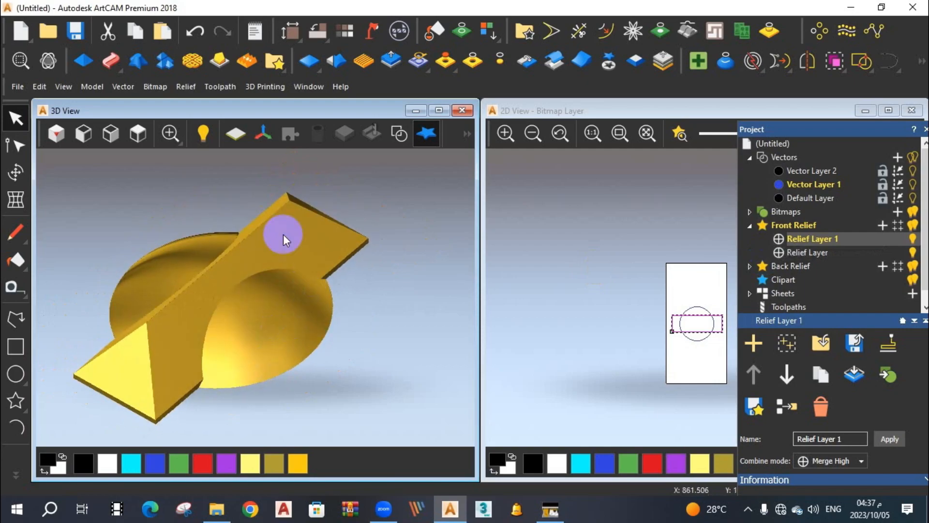
Try Merge Low and Multiply as Relief Layer 1's combine mode, and Multiply and Replace as Relief Layer's.
{"action": "left_click", "coordinate": [779, 239]}
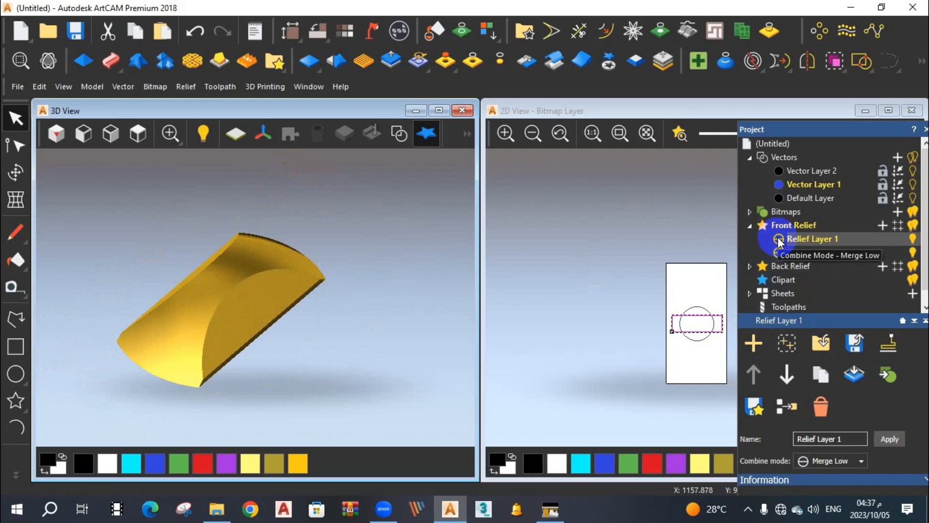
{"action": "left_click", "coordinate": [780, 240]}
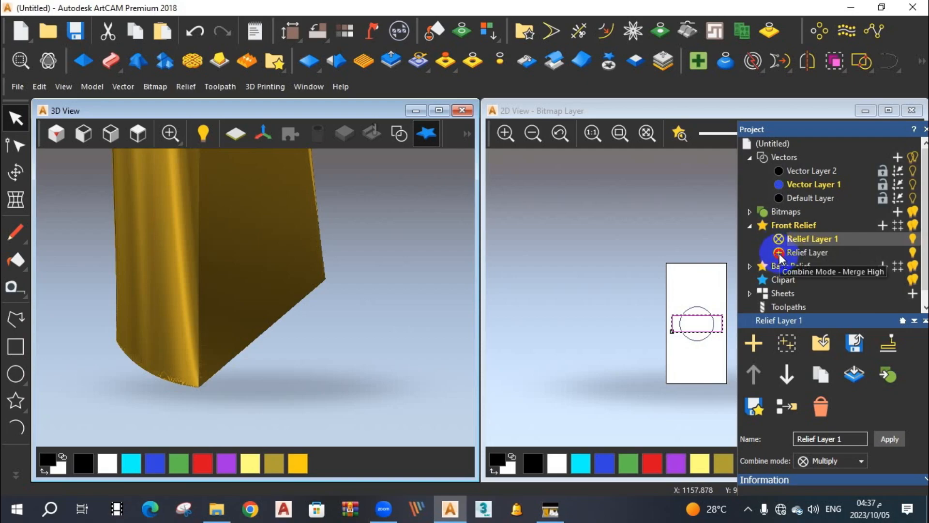
{"action": "left_click", "coordinate": [779, 253]}
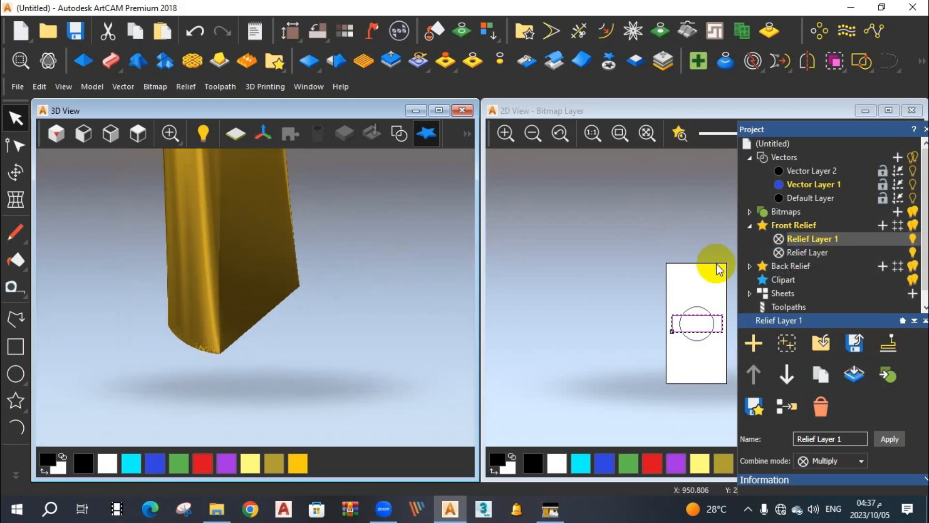
{"action": "left_click", "coordinate": [778, 252]}
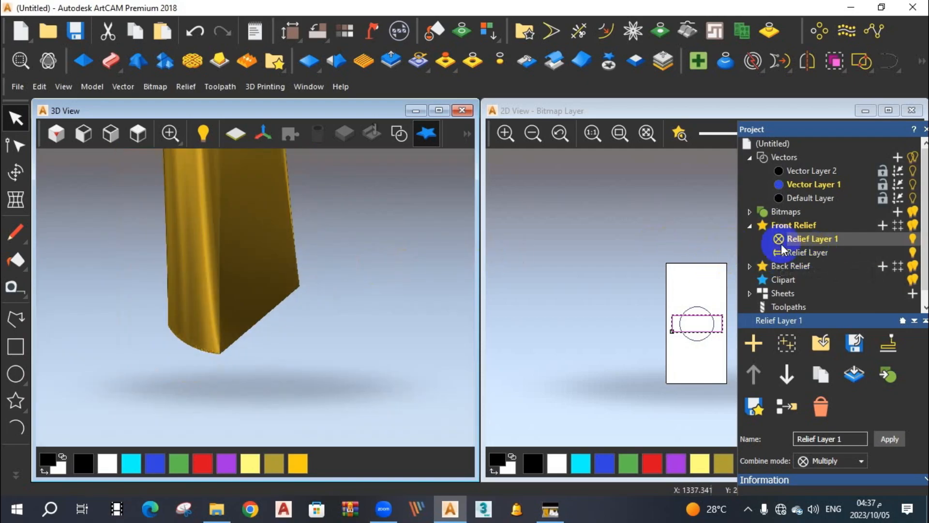
Try the Add and Subtract combine modes on Relief Layer 1 and inspect the subtracted relief.
{"action": "left_click", "coordinate": [781, 239]}
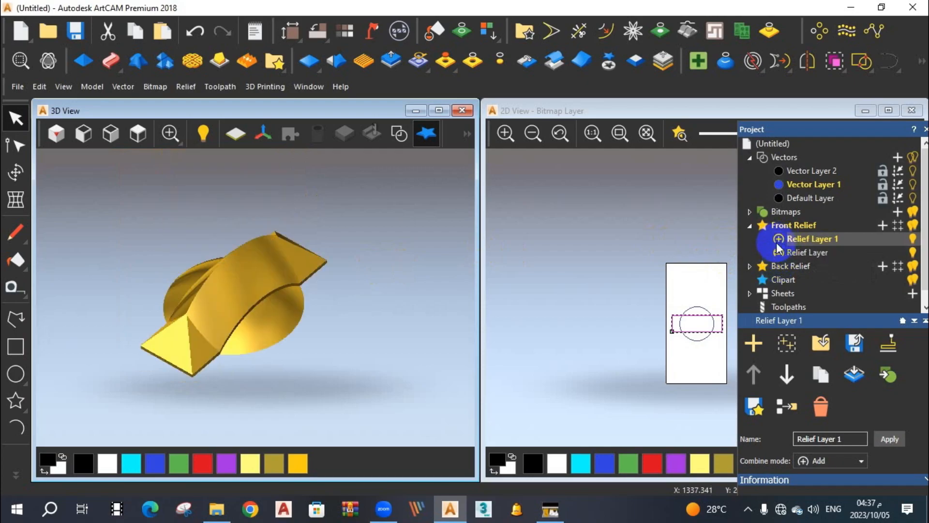
{"action": "left_click", "coordinate": [779, 239]}
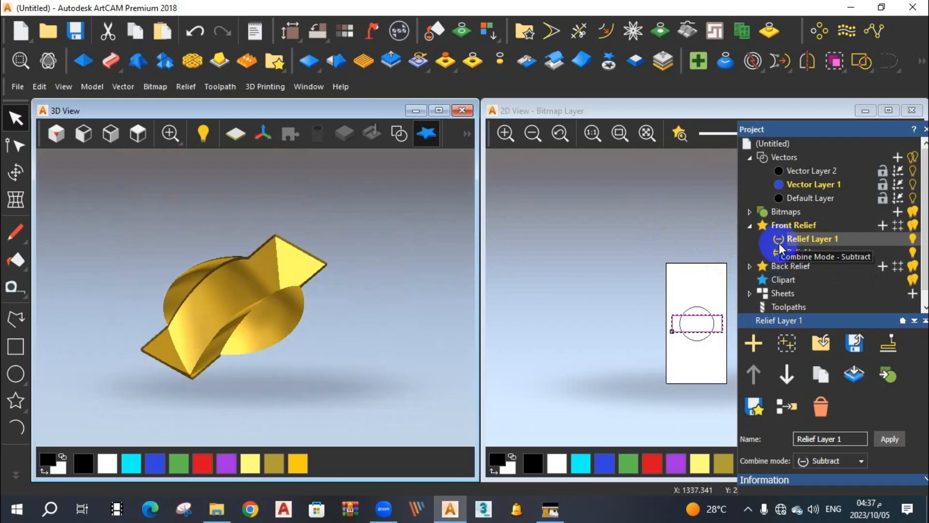
{"action": "left_click_drag", "start_coordinate": [257, 269], "coordinate": [286, 332]}
{"action": "scroll", "coordinate": [237, 285], "scroll_direction": "up", "scroll_amount": 3}
Try the Merge High, Merge Low and Multiply combine modes on Relief Layer 1 with Relief Layer on Replace.
{"action": "left_click", "coordinate": [778, 239]}
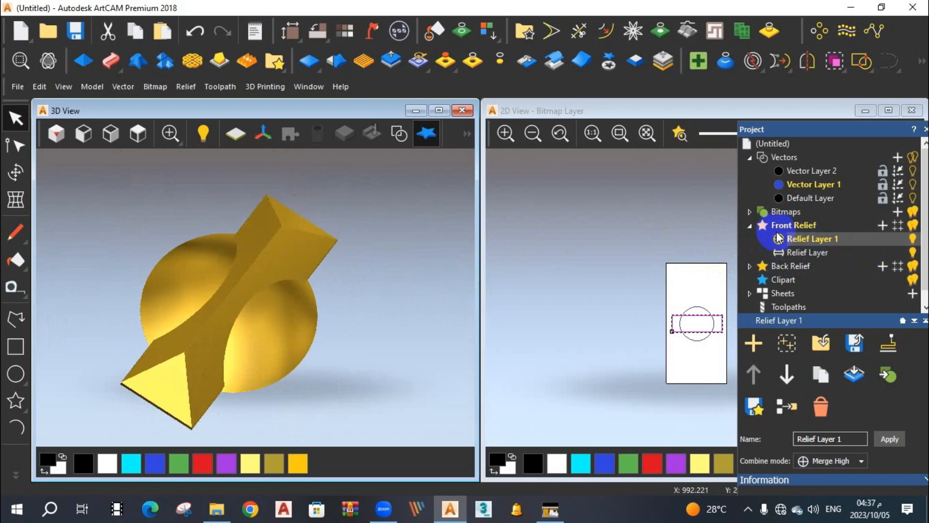
{"action": "left_click", "coordinate": [779, 239]}
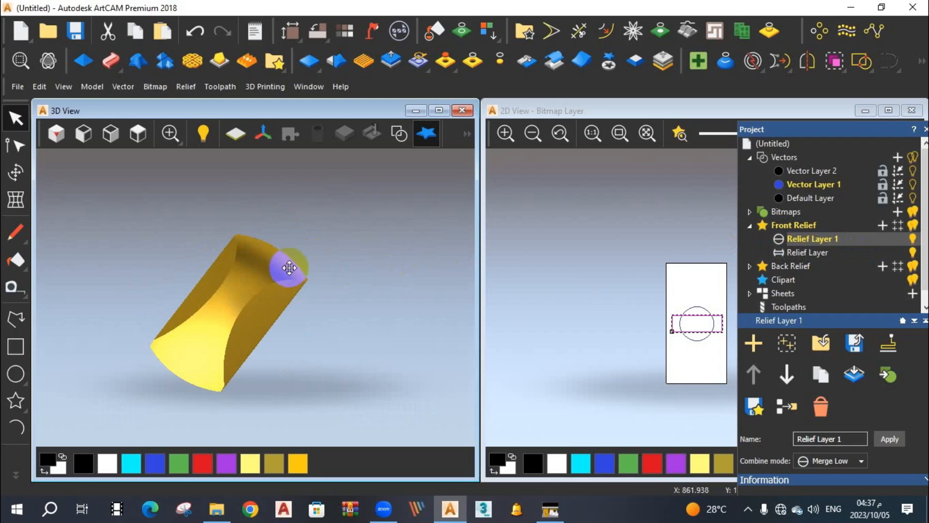
{"action": "left_click", "coordinate": [778, 239]}
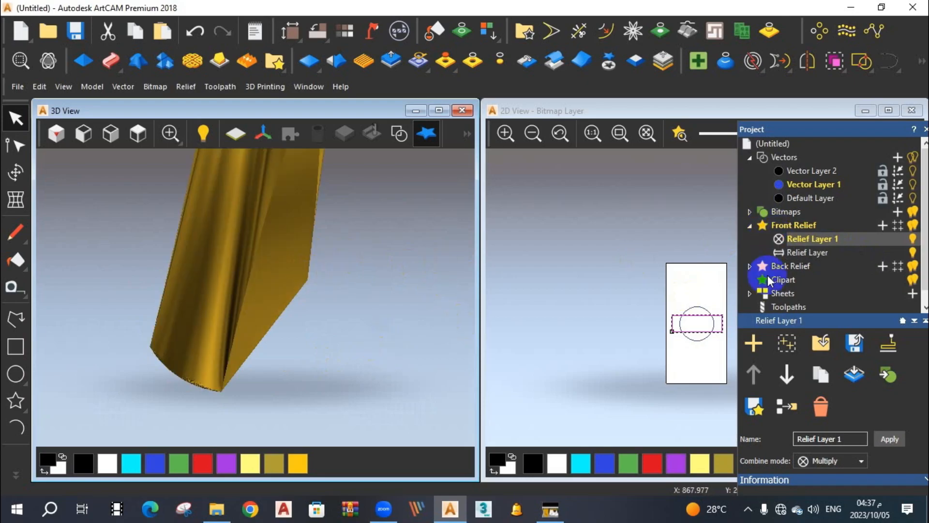
{"action": "left_click_drag", "start_coordinate": [469, 240], "coordinate": [291, 226]}
Set Relief Layer 1's combine mode to Replace and step Relief Layer through Merge High and Merge Low to Multiply.
{"action": "left_click", "coordinate": [912, 252]}
{"action": "left_click", "coordinate": [780, 240]}
{"action": "left_click", "coordinate": [780, 252]}
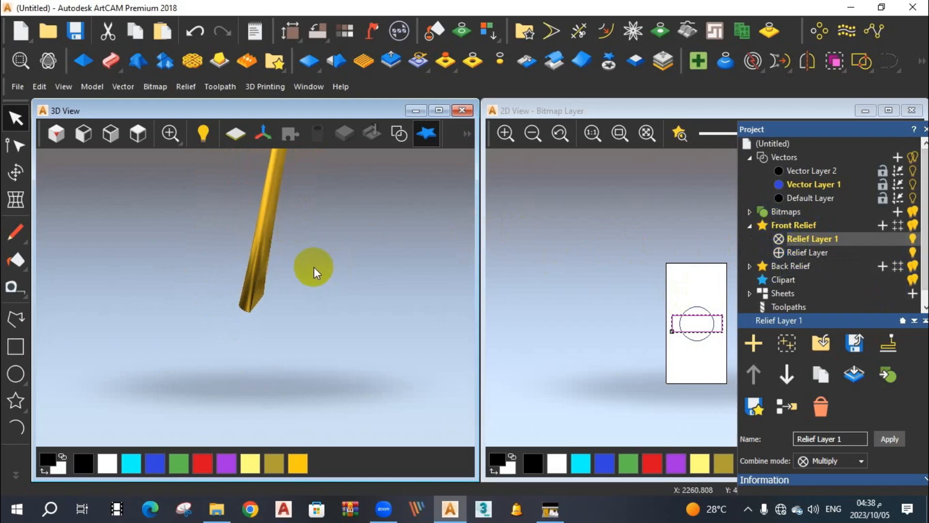
{"action": "left_click", "coordinate": [779, 239]}
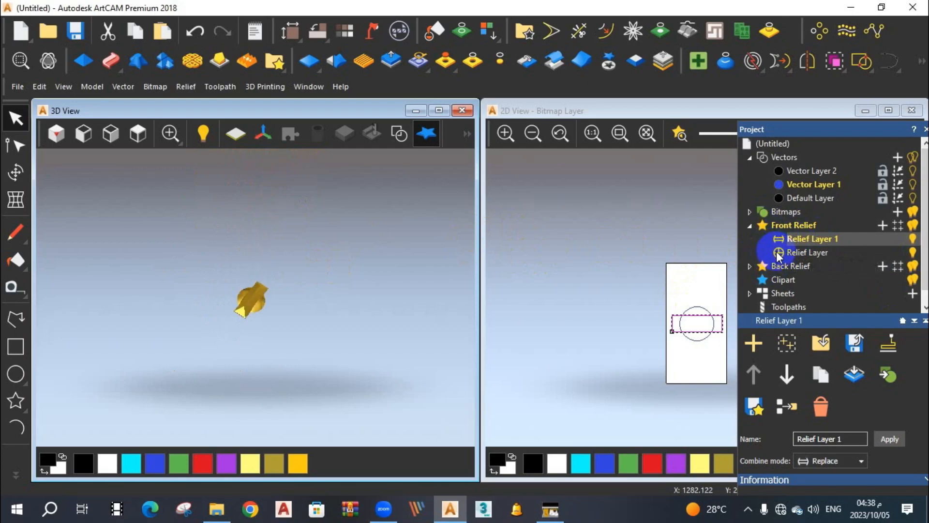
{"action": "left_click", "coordinate": [778, 254]}
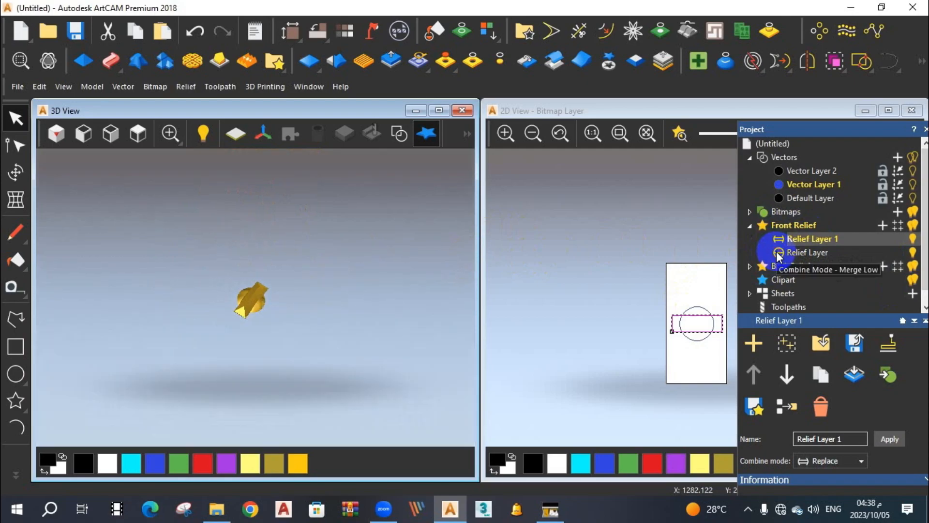
{"action": "left_click", "coordinate": [779, 253]}
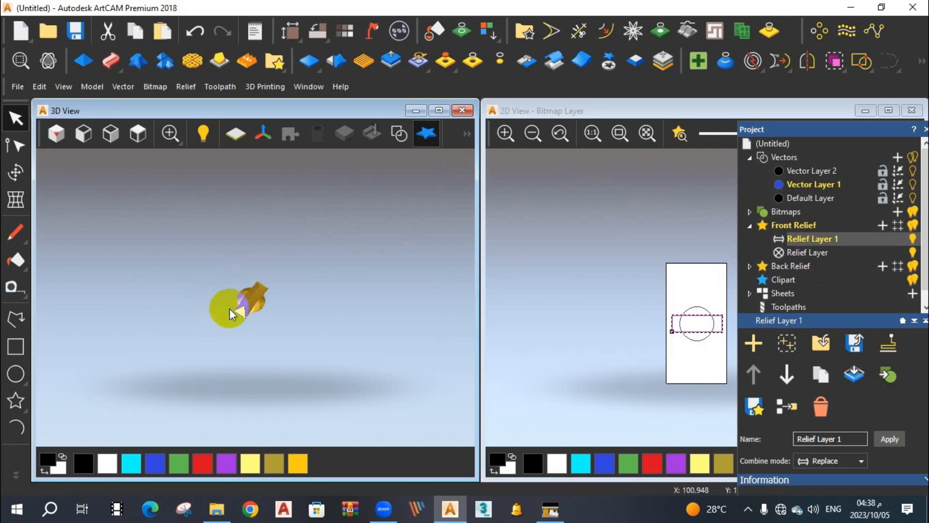
Set Relief Layer's combine mode to Replace and inspect the resulting relief.
{"action": "scroll", "coordinate": [268, 294], "scroll_direction": "up", "scroll_amount": 2}
{"action": "scroll", "coordinate": [227, 306], "scroll_direction": "up", "scroll_amount": 2}
{"action": "left_click_drag", "start_coordinate": [262, 310], "coordinate": [181, 246]}
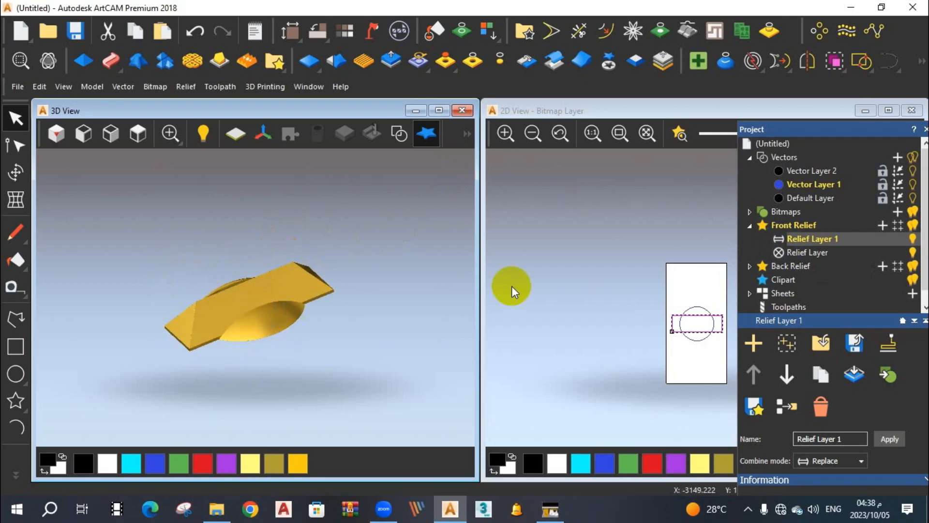
{"action": "left_click", "coordinate": [780, 255]}
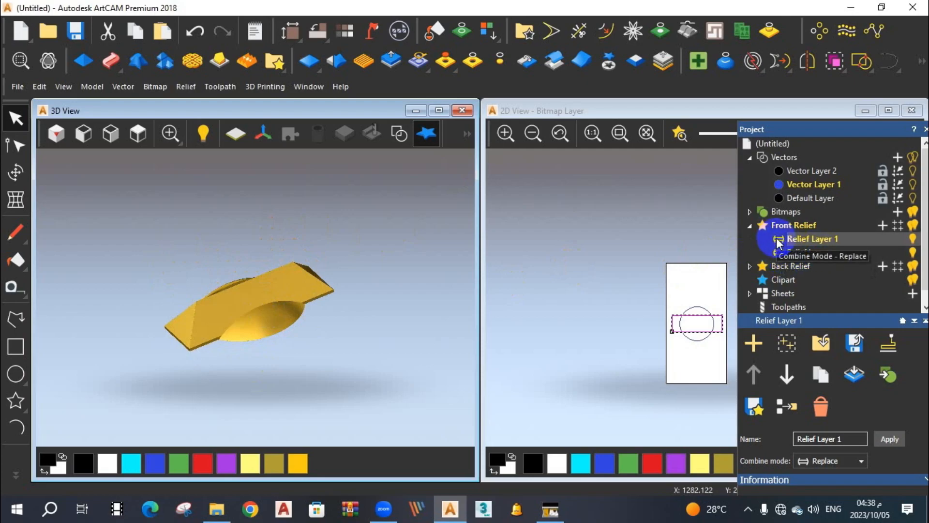
{"action": "left_click_drag", "start_coordinate": [254, 306], "coordinate": [280, 303]}
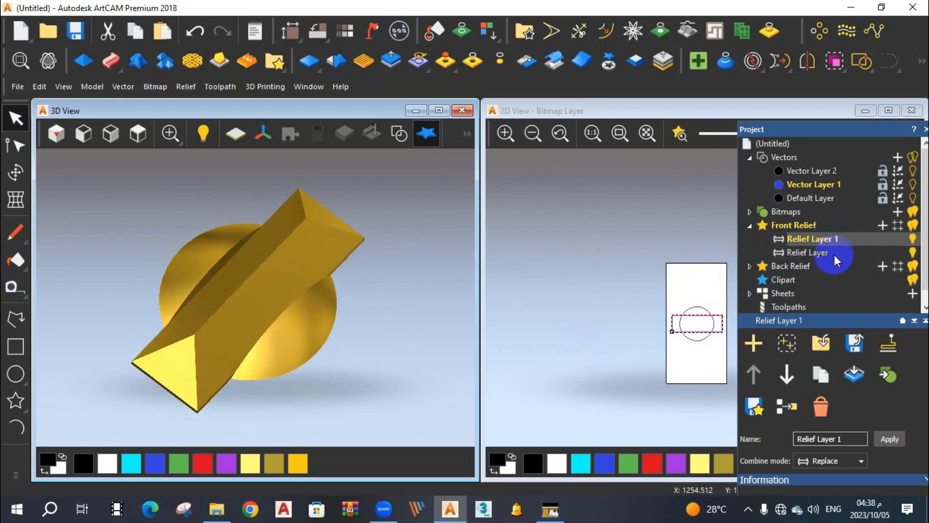
{"action": "left_click_drag", "start_coordinate": [213, 261], "coordinate": [278, 248]}
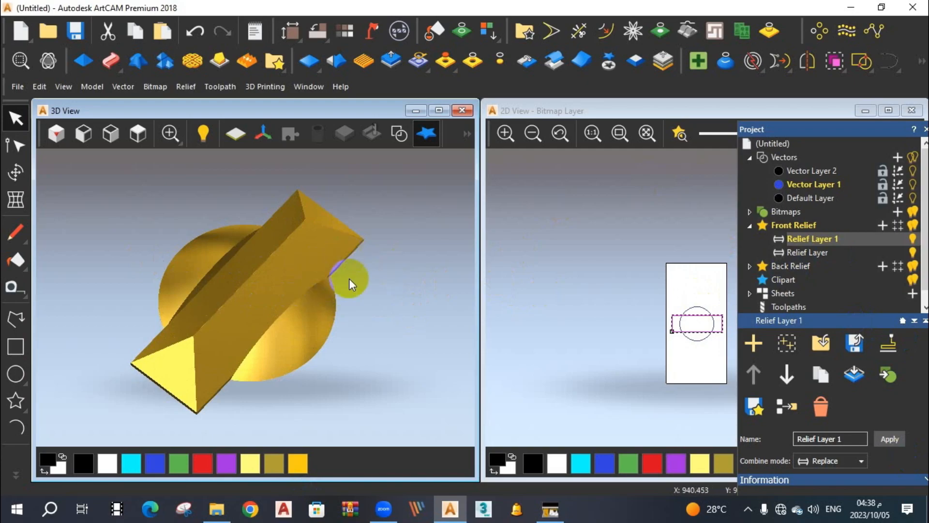
Hide and show Relief Layer and Relief Layer 1 in turn to compare their individual reliefs.
{"action": "left_click", "coordinate": [913, 252]}
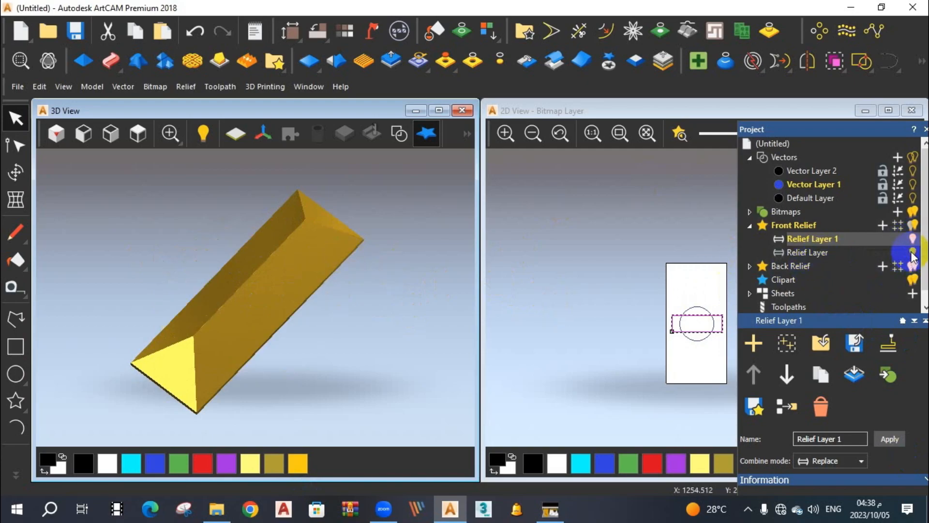
{"action": "left_click", "coordinate": [912, 252]}
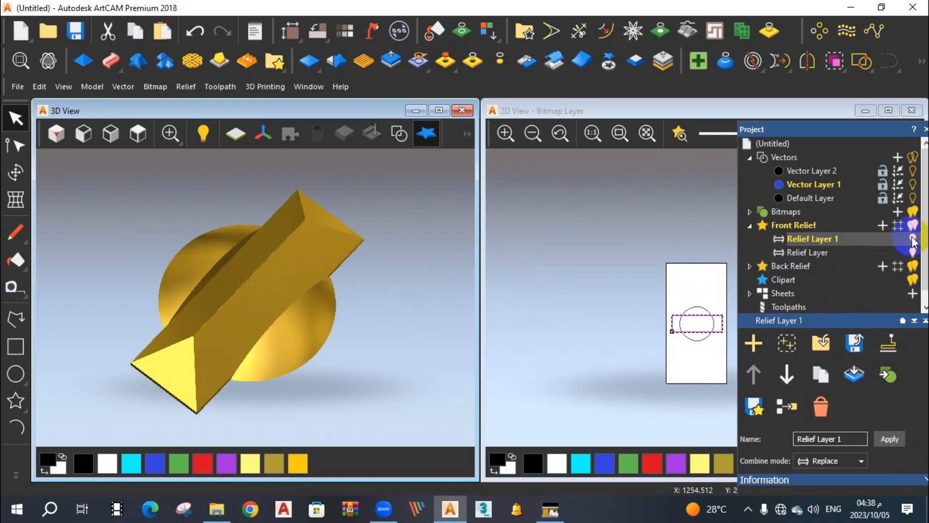
{"action": "left_click", "coordinate": [913, 239]}
{"action": "left_click", "coordinate": [913, 239]}
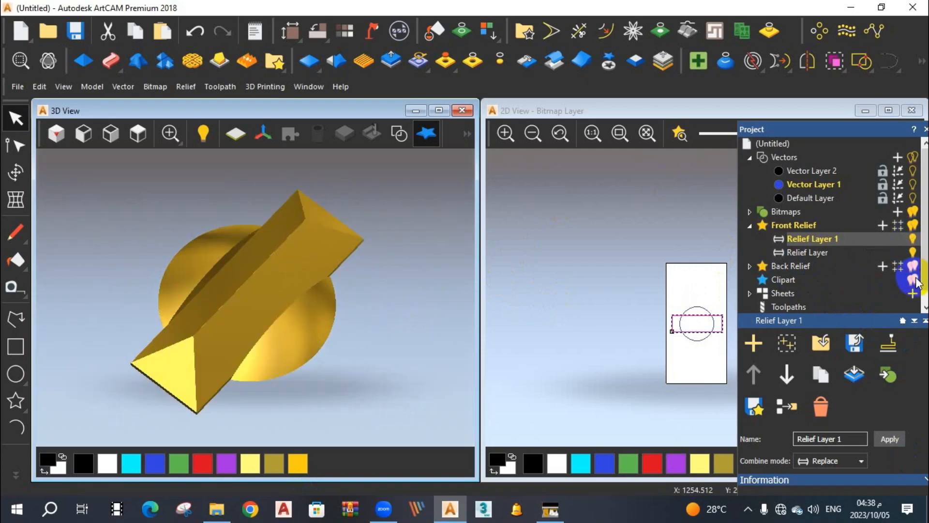
Cycle the combine modes of Relief Layer and Relief Layer 1 until both are on Merge High.
{"action": "left_click", "coordinate": [778, 254]}
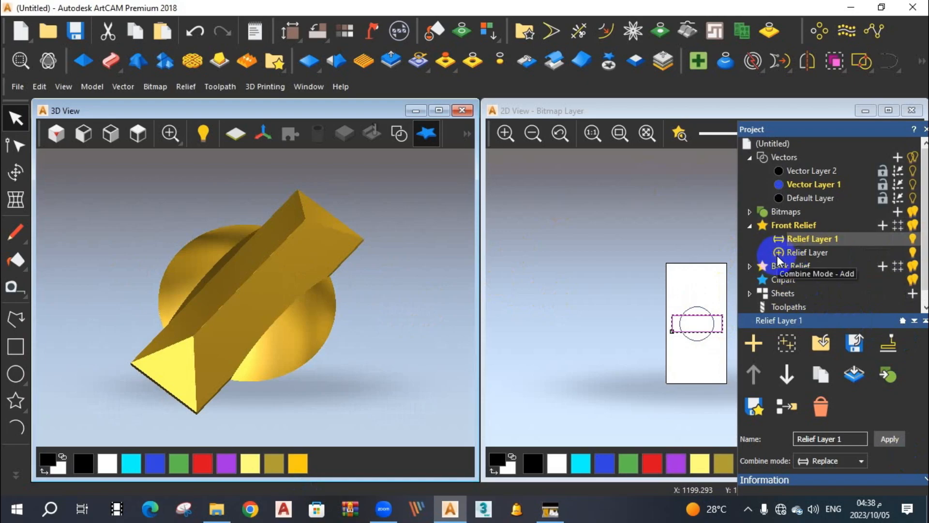
{"action": "left_click", "coordinate": [777, 255]}
{"action": "left_click", "coordinate": [777, 254]}
{"action": "left_click", "coordinate": [778, 238]}
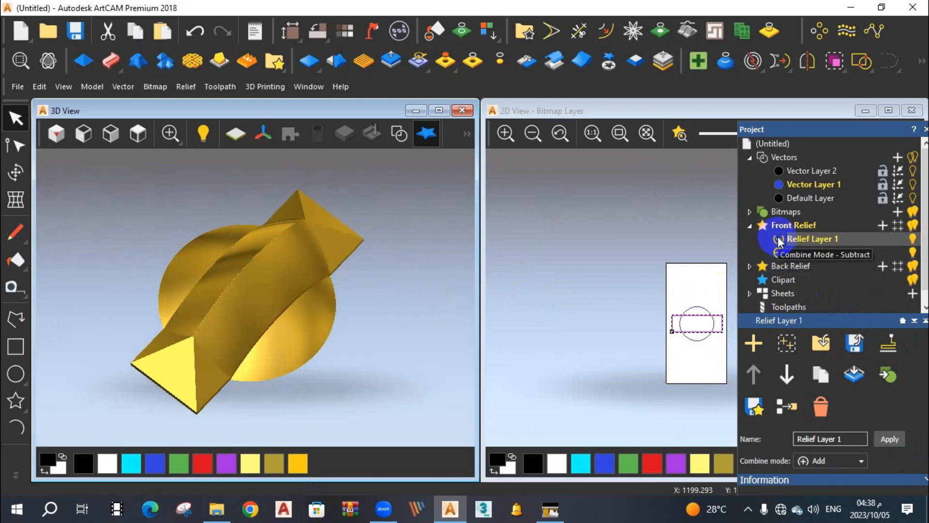
{"action": "left_click", "coordinate": [778, 239]}
{"action": "left_click", "coordinate": [778, 238]}
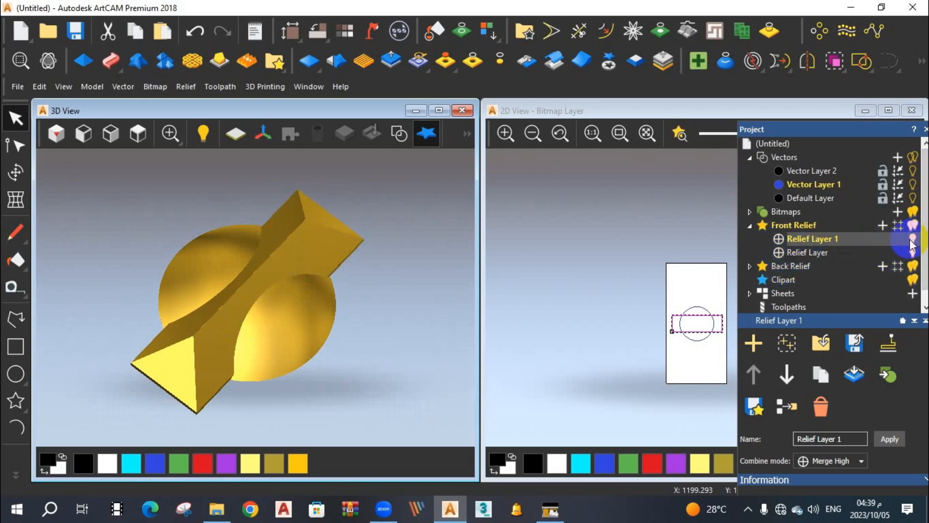
Rename the circle's relief layer, Relief Layer, as "دائرة".
{"action": "left_click", "coordinate": [809, 253]}
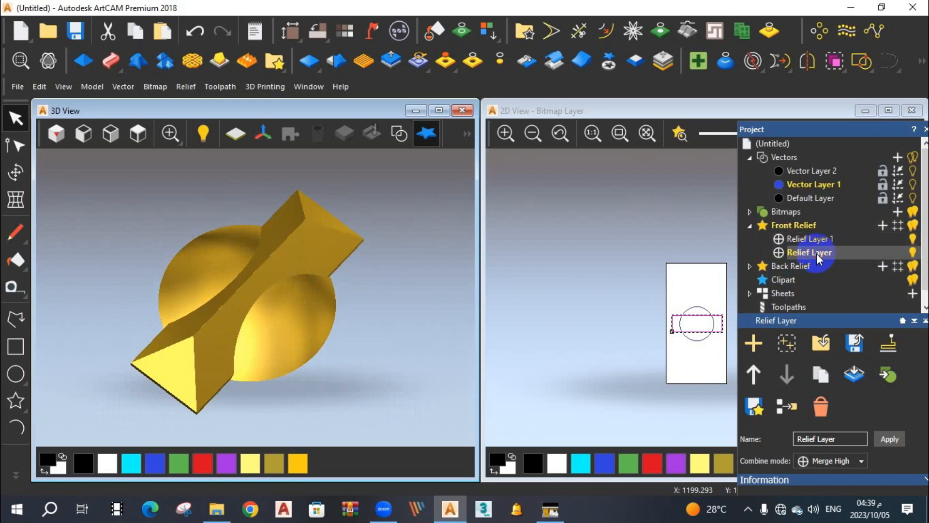
{"action": "left_click", "coordinate": [818, 254]}
{"action": "left_click_drag", "start_coordinate": [841, 439], "coordinate": [788, 444]}
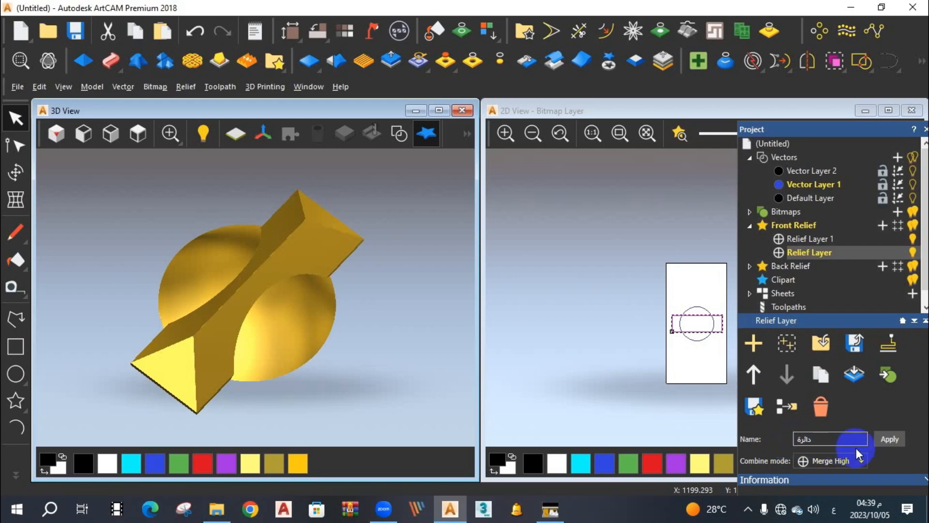
{"action": "left_click", "coordinate": [890, 439]}
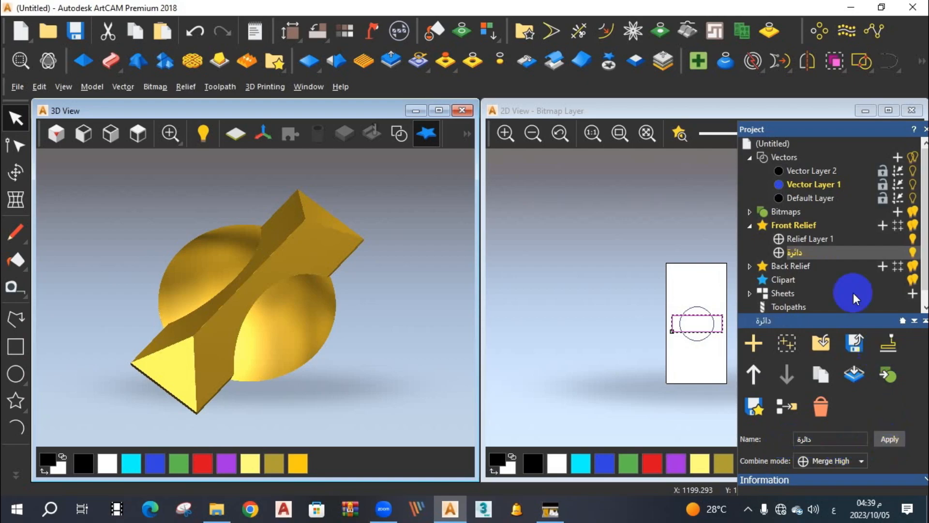
Rename the rectangle's relief layer, Relief Layer 1, as "مستطيل".
{"action": "left_click", "coordinate": [814, 242]}
{"action": "double_click", "coordinate": [831, 439]}
{"action": "left_click_drag", "start_coordinate": [832, 439], "coordinate": [784, 446]}
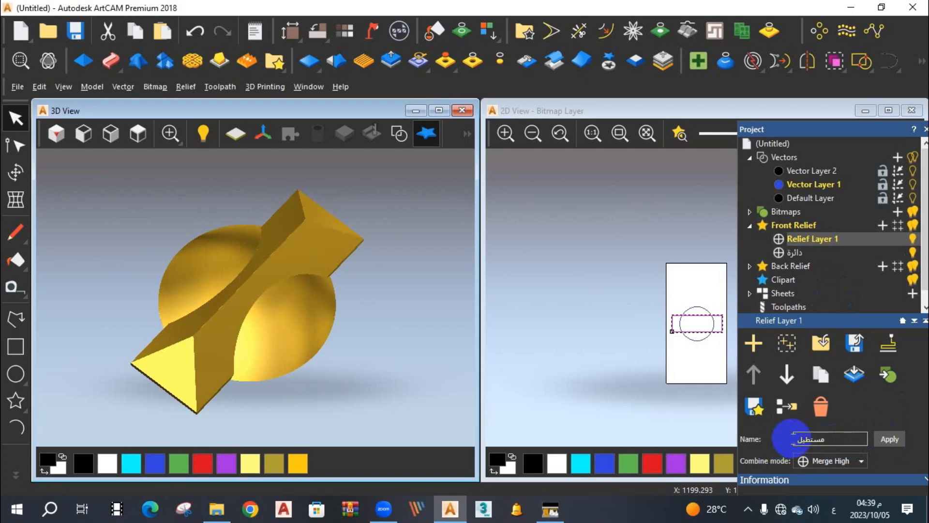
{"action": "left_click", "coordinate": [889, 439]}
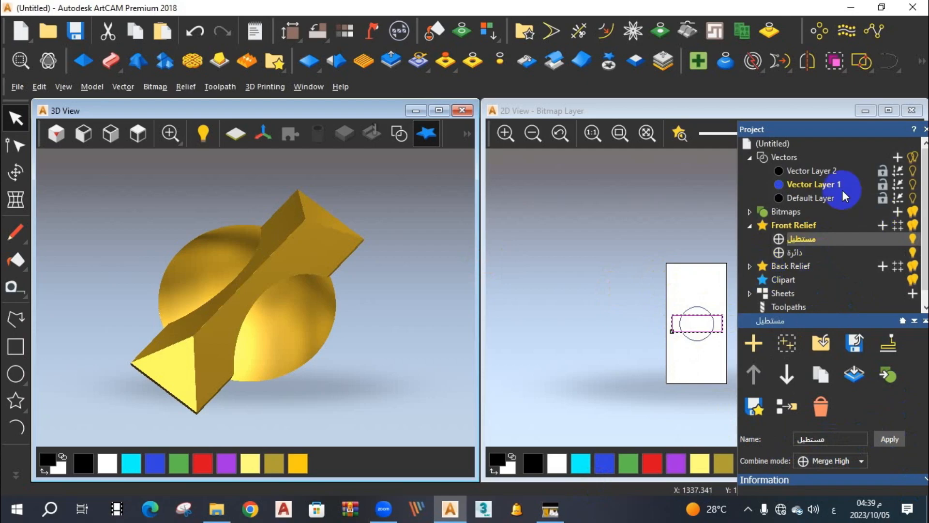
Add two new relief layers and a relief layer group to the Front Relief, and expand the group.
{"action": "left_click", "coordinate": [882, 226]}
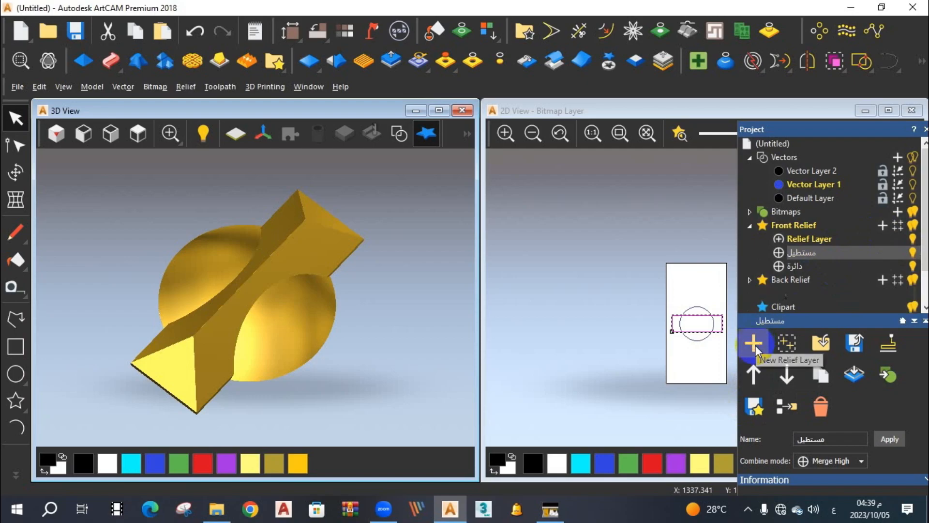
{"action": "left_click", "coordinate": [755, 345]}
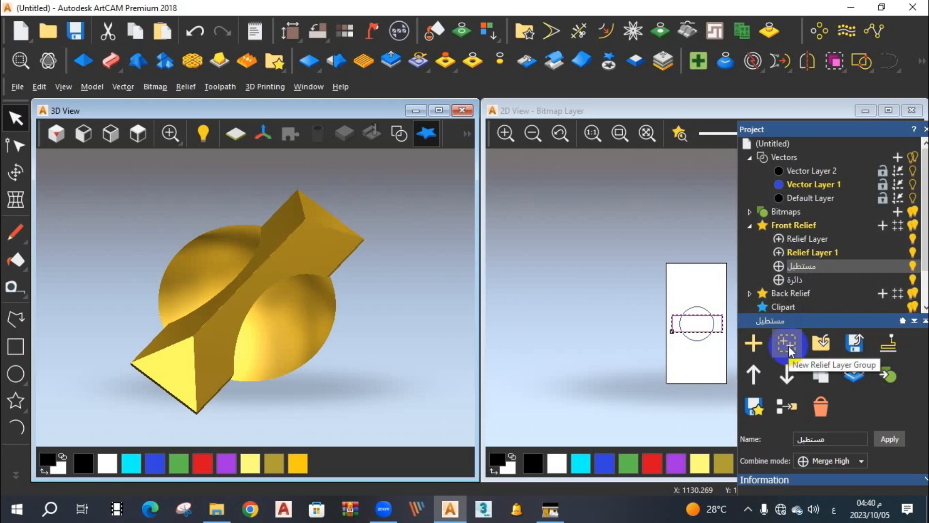
{"action": "left_click", "coordinate": [788, 345]}
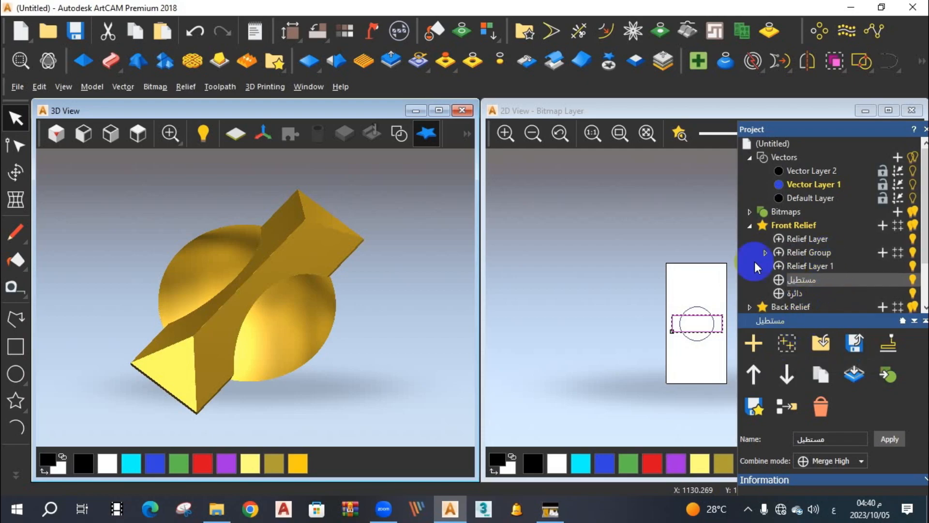
{"action": "left_click", "coordinate": [765, 253]}
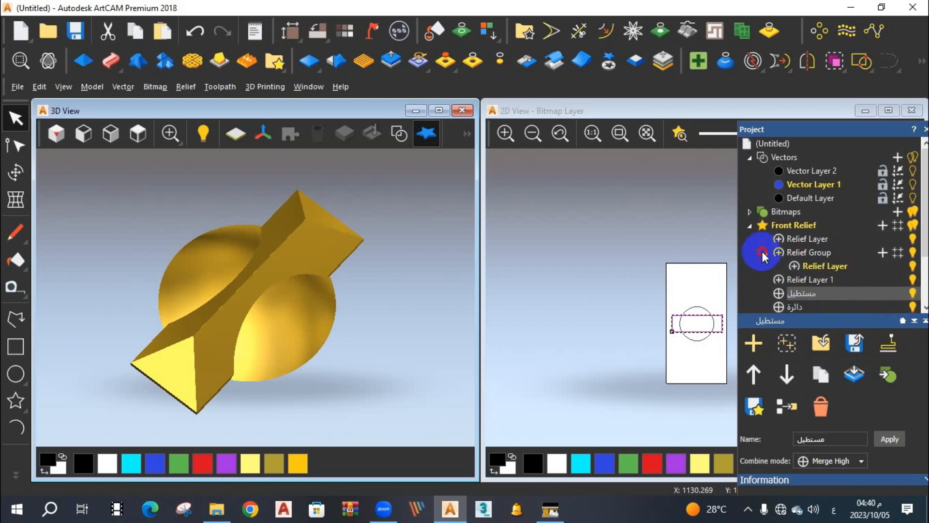
{"action": "left_click", "coordinate": [889, 255]}
{"action": "left_click", "coordinate": [888, 253]}
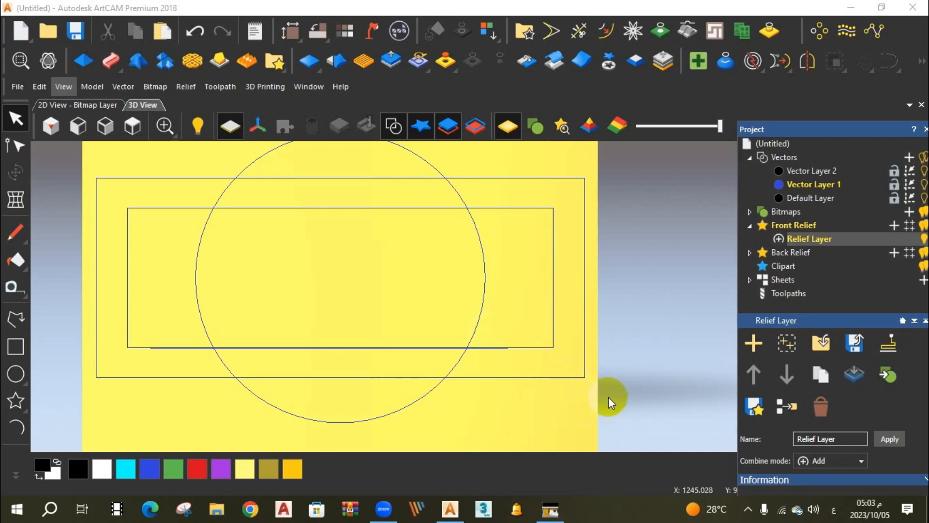
Create a round 45-degree relief from the circle on Relief Layer with a start height of 10 mm.
{"action": "left_click", "coordinate": [484, 275]}
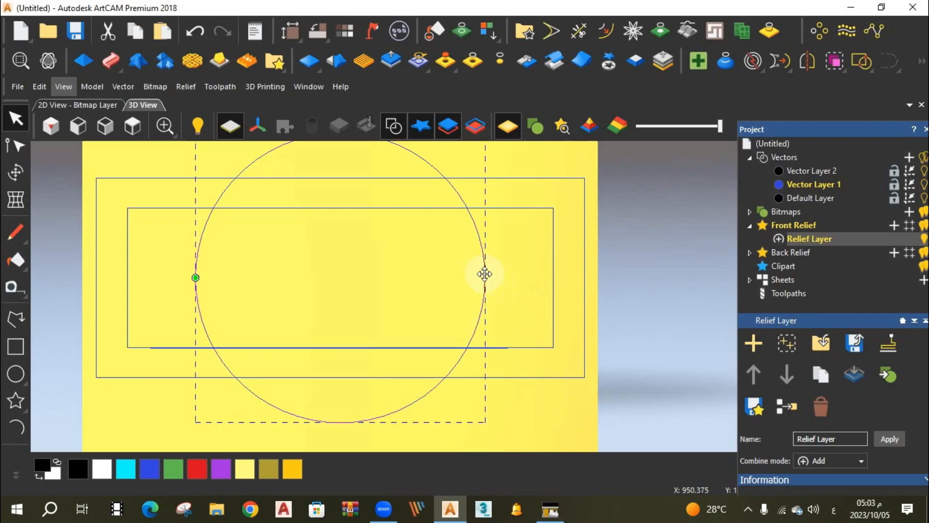
{"action": "double_click", "coordinate": [485, 274]}
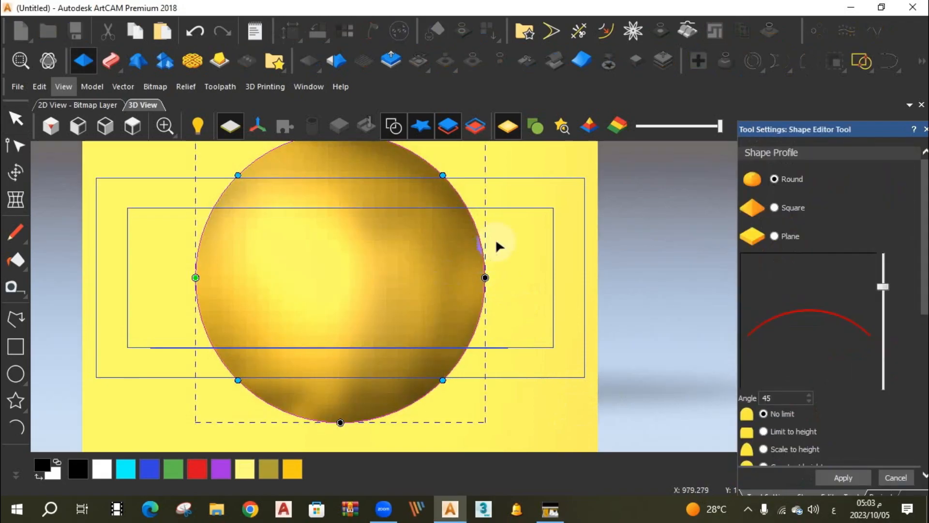
{"action": "left_click", "coordinate": [386, 132]}
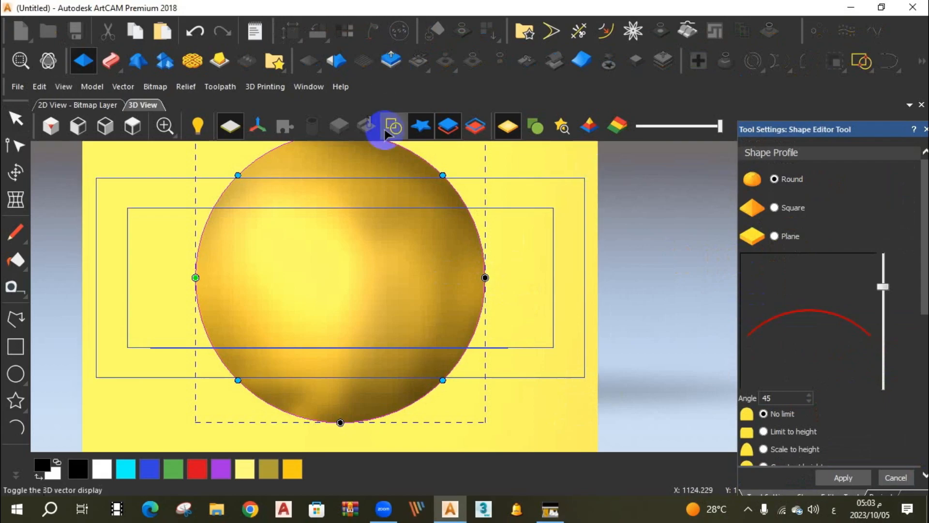
{"action": "scroll", "coordinate": [810, 395], "scroll_direction": "down", "scroll_amount": 3}
{"action": "left_click", "coordinate": [793, 436]}
{"action": "left_click_drag", "start_coordinate": [790, 436], "coordinate": [764, 441]}
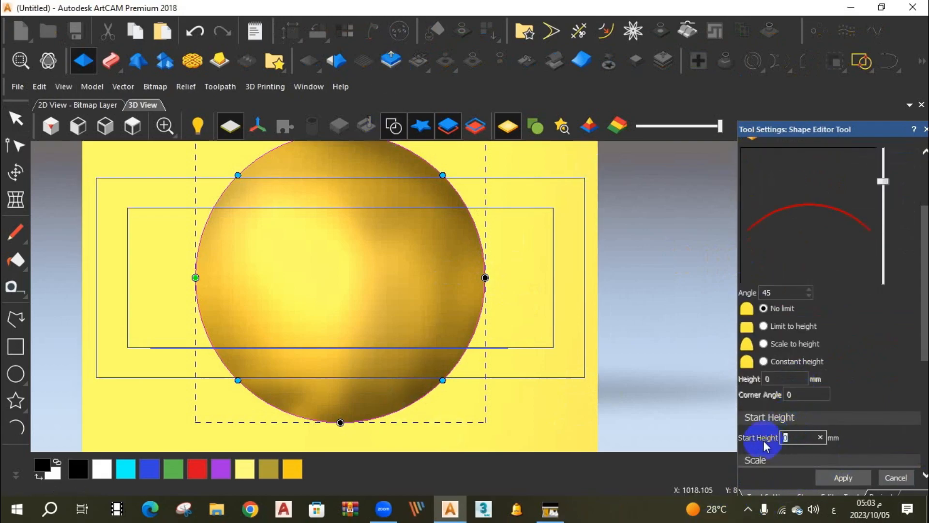
{"action": "type", "text": "10"}
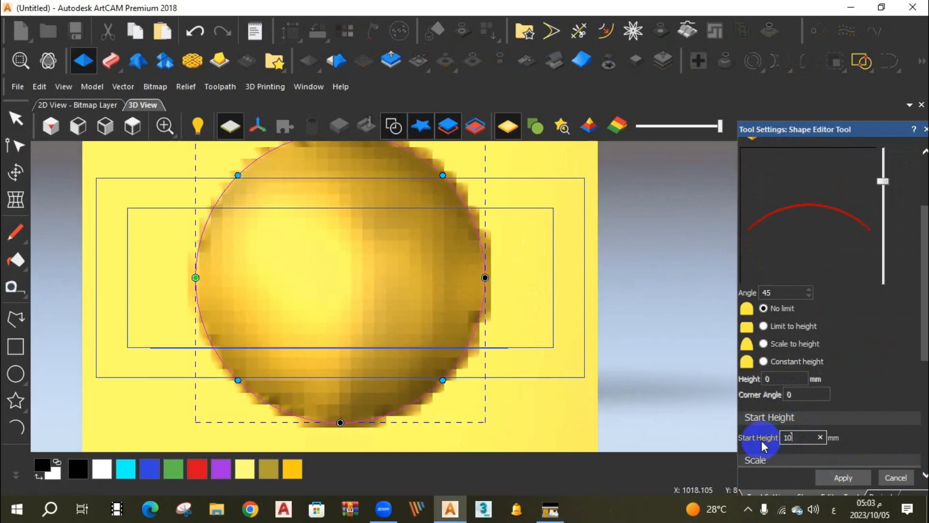
{"action": "left_click", "coordinate": [836, 489]}
{"action": "left_click", "coordinate": [896, 478]}
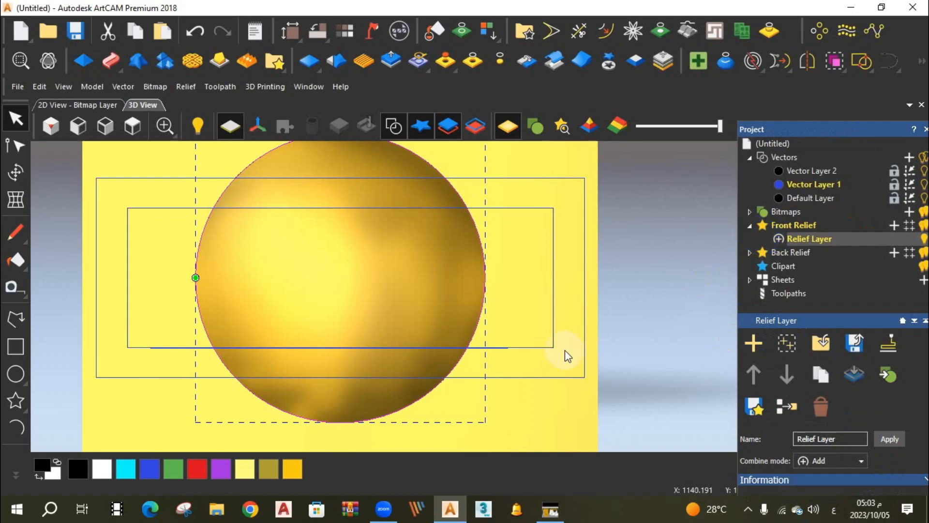
Add a front relief layer and build a square-profile relief from the inner rectangle with a 30-degree angle and 18 mm start height.
{"action": "left_click", "coordinate": [893, 226]}
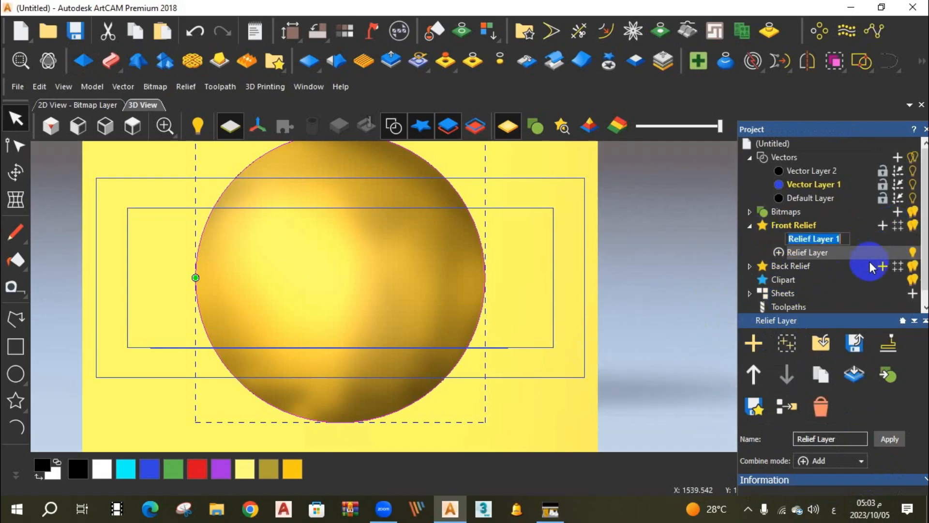
{"action": "left_click", "coordinate": [806, 239]}
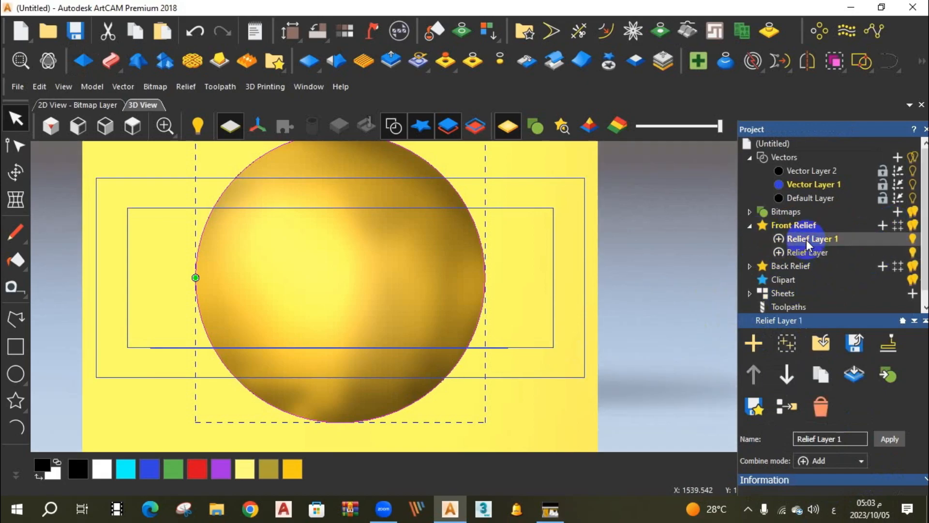
{"action": "left_click", "coordinate": [555, 209]}
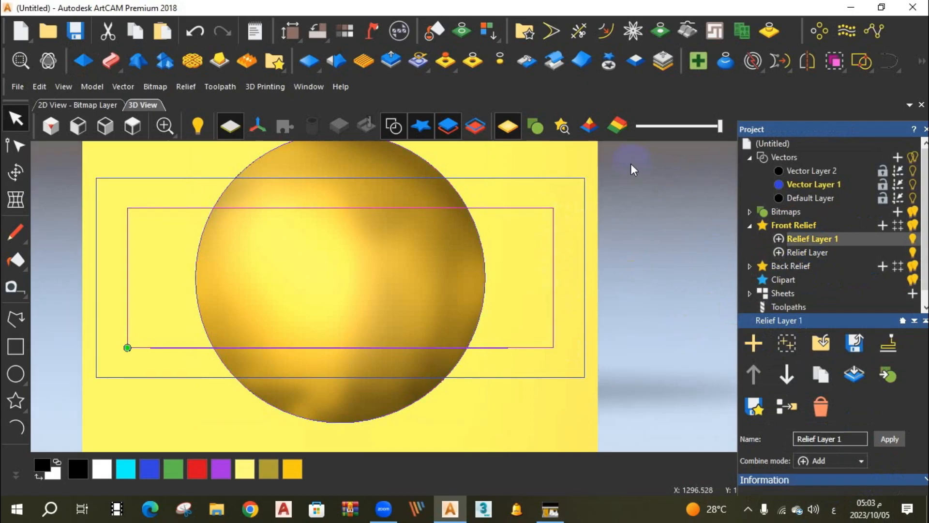
{"action": "key", "text": "F12"}
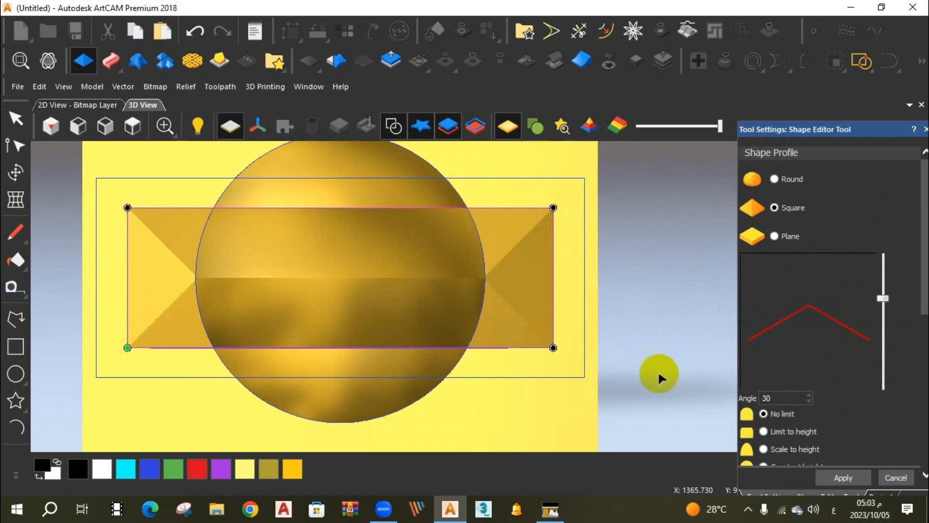
{"action": "scroll", "coordinate": [847, 405], "scroll_direction": "down", "scroll_amount": 3}
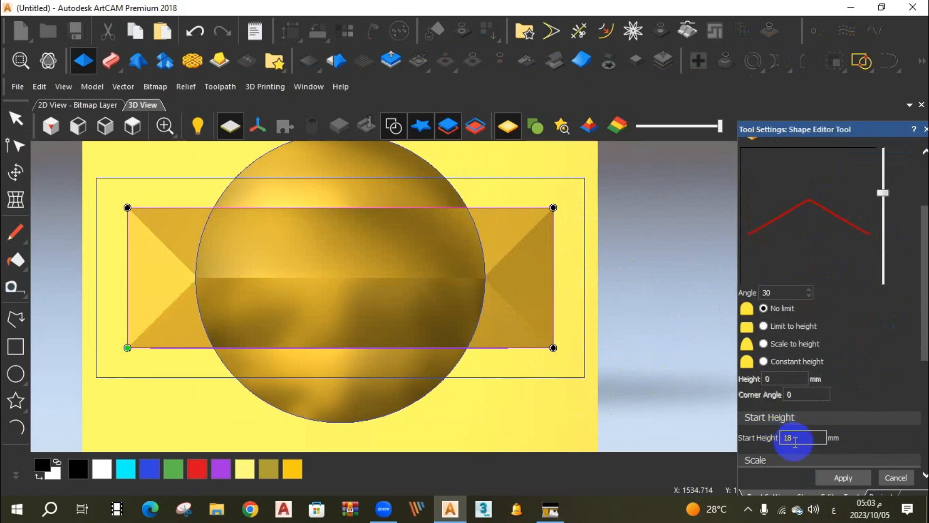
{"action": "left_click", "coordinate": [896, 478]}
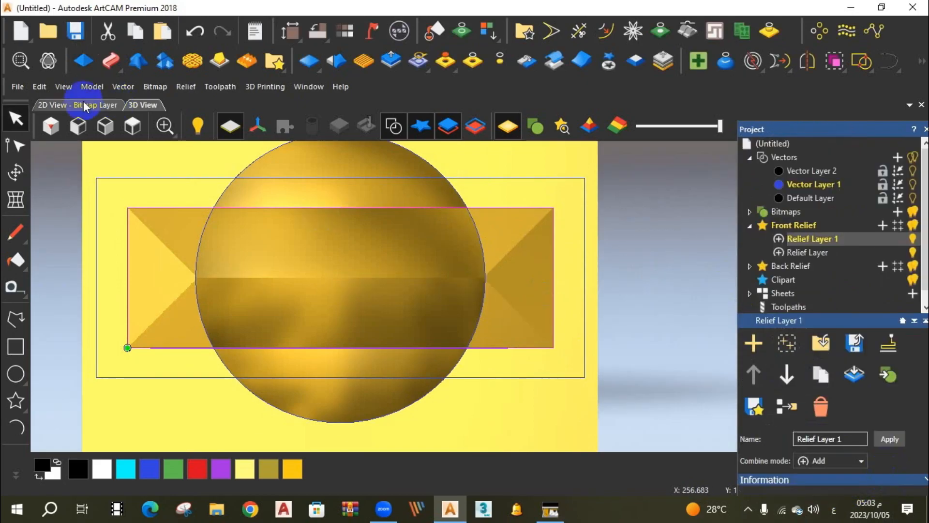
Hide the vectors in the 3D view and inspect the combined circle and rectangle relief at an angle.
{"action": "left_click_drag", "start_coordinate": [276, 326], "coordinate": [376, 173]}
{"action": "left_click", "coordinate": [392, 125]}
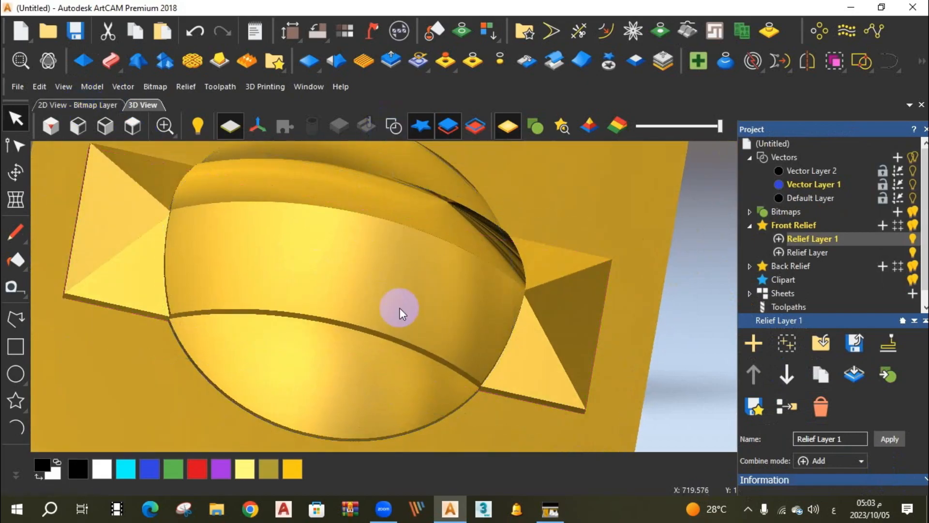
{"action": "scroll", "coordinate": [396, 315], "scroll_direction": "down", "scroll_amount": 3}
{"action": "left_click_drag", "start_coordinate": [394, 317], "coordinate": [448, 264]}
{"action": "scroll", "coordinate": [481, 280], "scroll_direction": "down", "scroll_amount": 2}
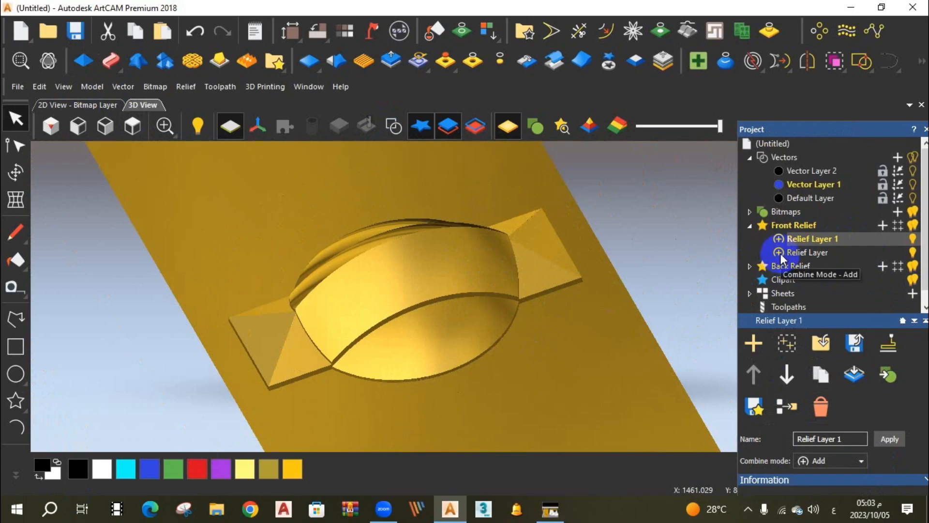
Set both relief layers to Merge High, and cycle Relief Layer 1 through Merge Low to Add.
{"action": "left_click", "coordinate": [779, 238]}
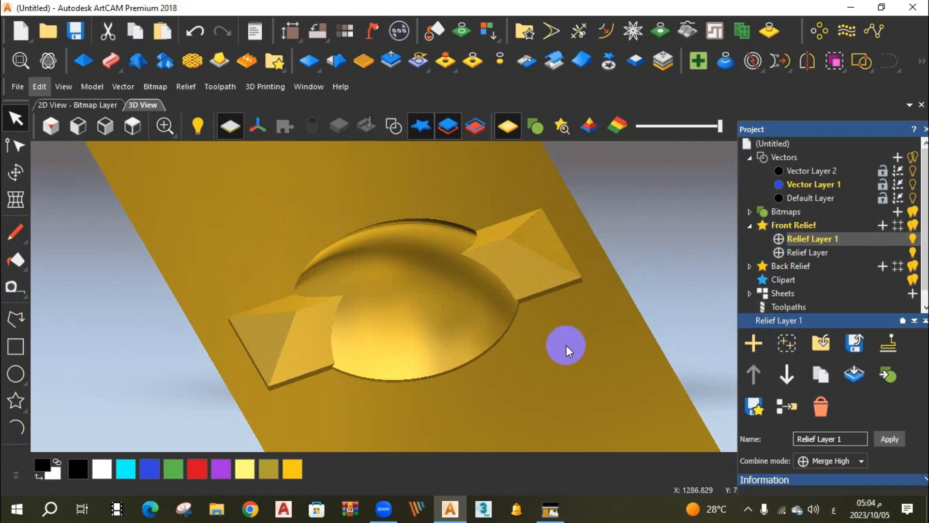
{"action": "left_click", "coordinate": [780, 239]}
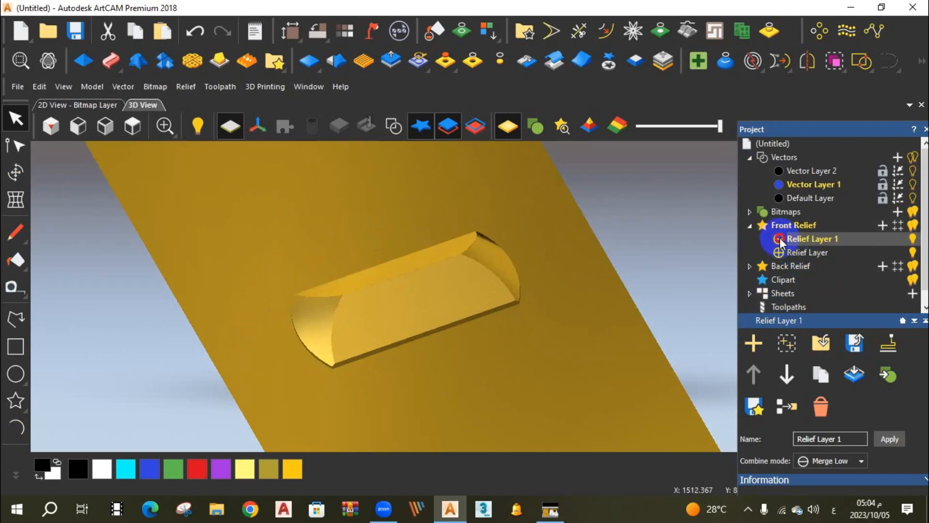
{"action": "left_click", "coordinate": [779, 239]}
{"action": "left_click", "coordinate": [779, 239]}
{"action": "left_click", "coordinate": [779, 239]}
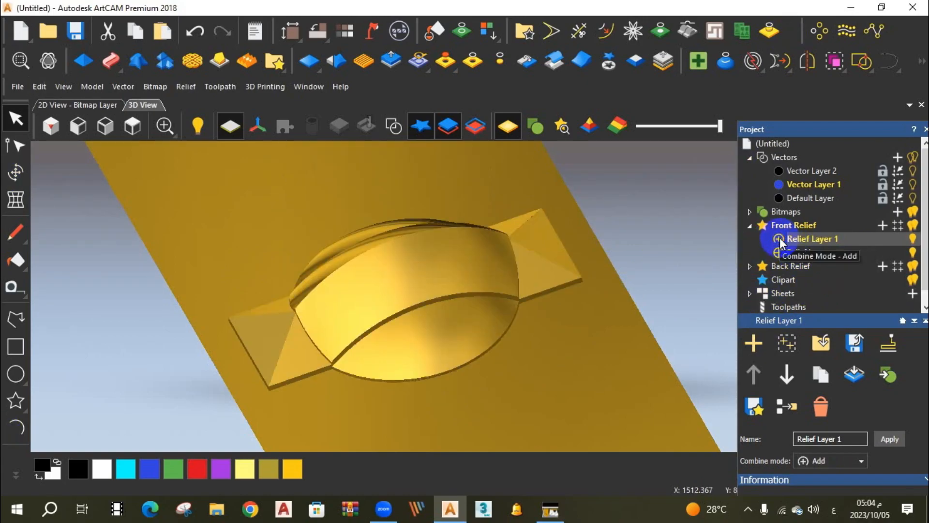
Set Relief Layer 1's combine mode to Merge Low and inspect the resulting relief up close.
{"action": "left_click", "coordinate": [779, 238]}
{"action": "left_click", "coordinate": [779, 238]}
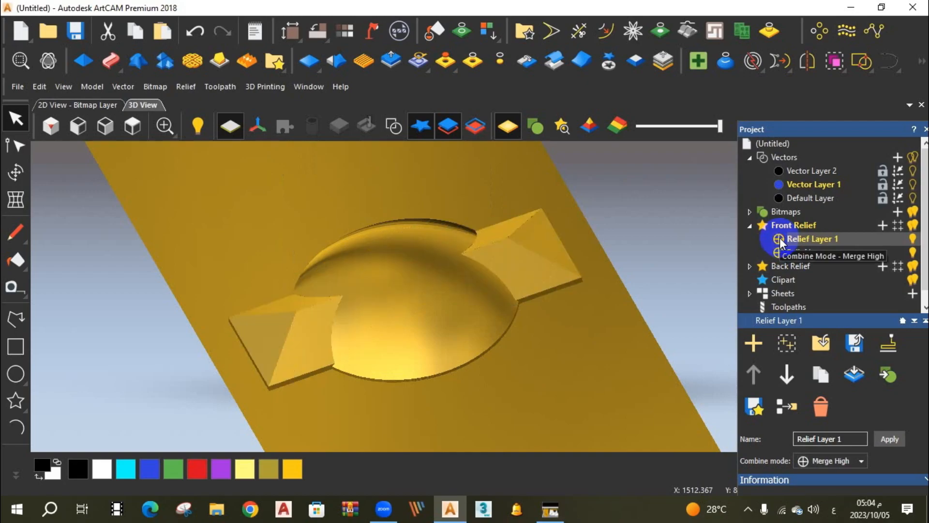
{"action": "left_click", "coordinate": [780, 238]}
{"action": "left_click_drag", "start_coordinate": [500, 337], "coordinate": [513, 236]}
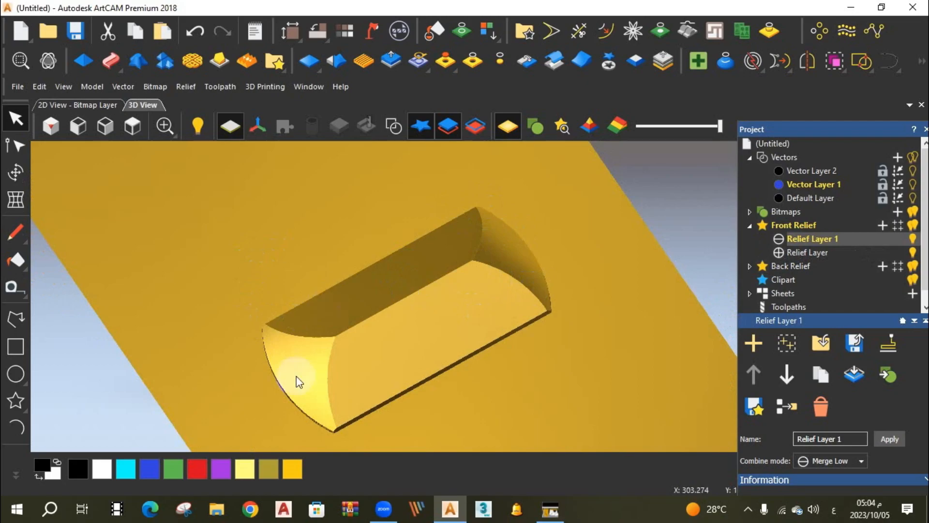
Add a new front relief layer above Relief Layer 1 and make it the active layer.
{"action": "scroll", "coordinate": [495, 335], "scroll_direction": "down", "scroll_amount": 1}
{"action": "scroll", "coordinate": [440, 318], "scroll_direction": "up", "scroll_amount": 2}
{"action": "left_click_drag", "start_coordinate": [441, 319], "coordinate": [479, 213]}
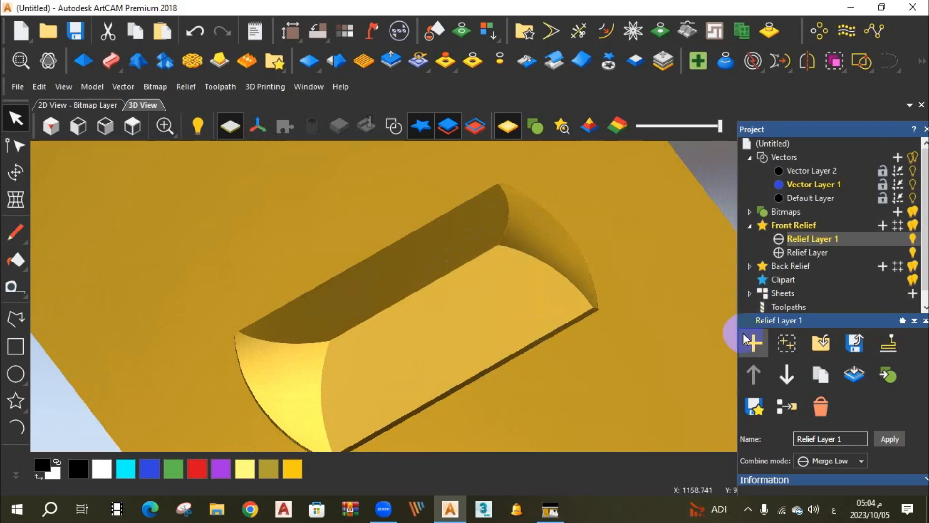
{"action": "left_click", "coordinate": [882, 227]}
{"action": "left_click", "coordinate": [837, 283]}
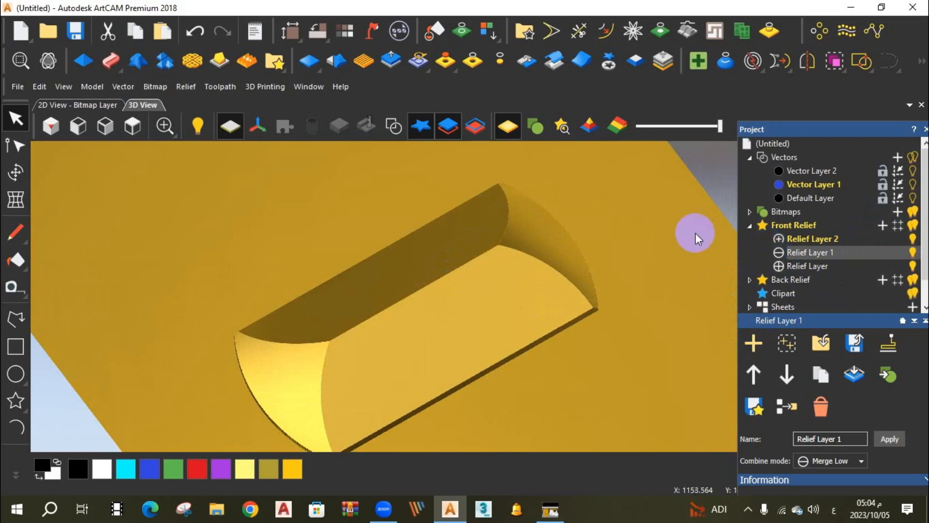
{"action": "left_click", "coordinate": [806, 242]}
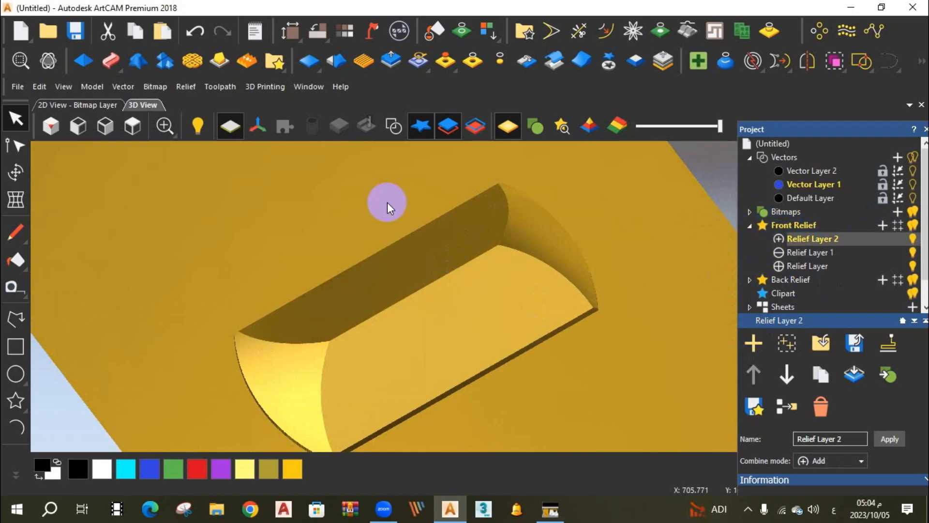
Show the vectors in the top view and build a round-profile relief from the circle with a 45-degree angle on Relief Layer 2.
{"action": "left_click", "coordinate": [133, 127]}
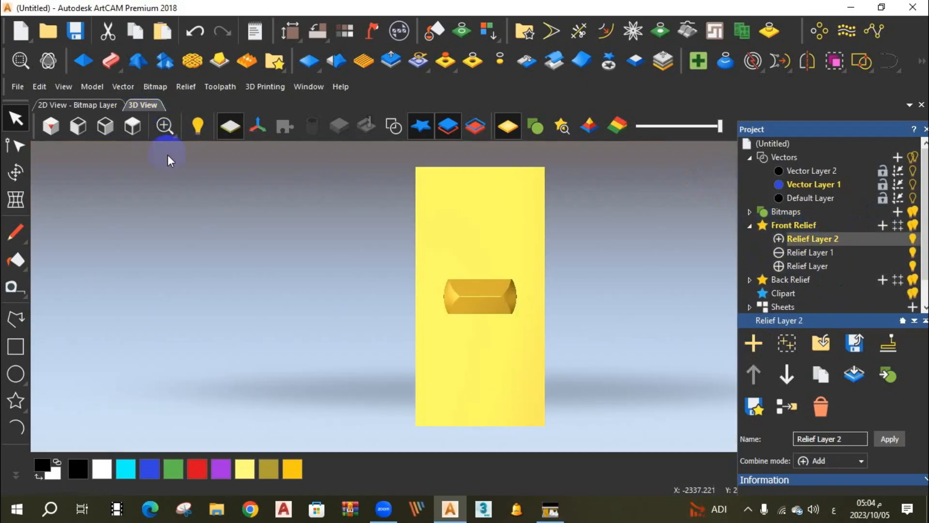
{"action": "left_click", "coordinate": [398, 129]}
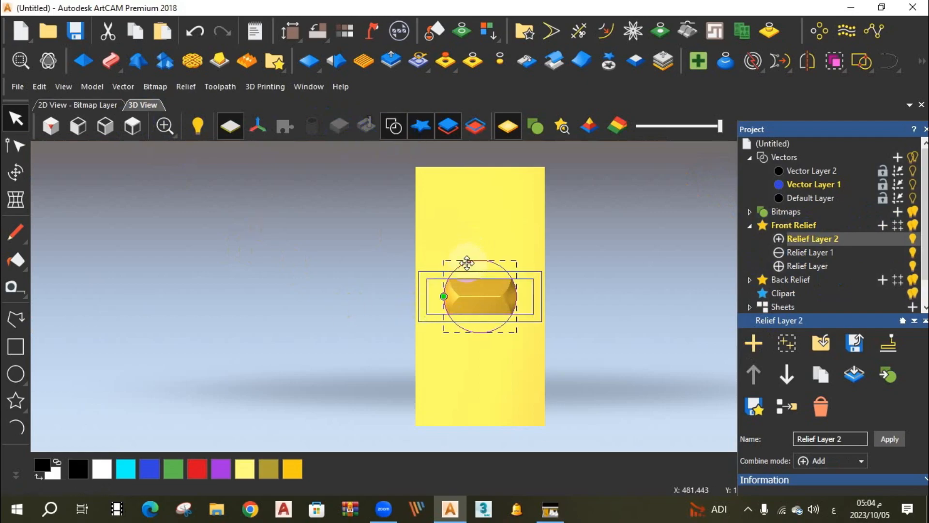
{"action": "double_click", "coordinate": [450, 273]}
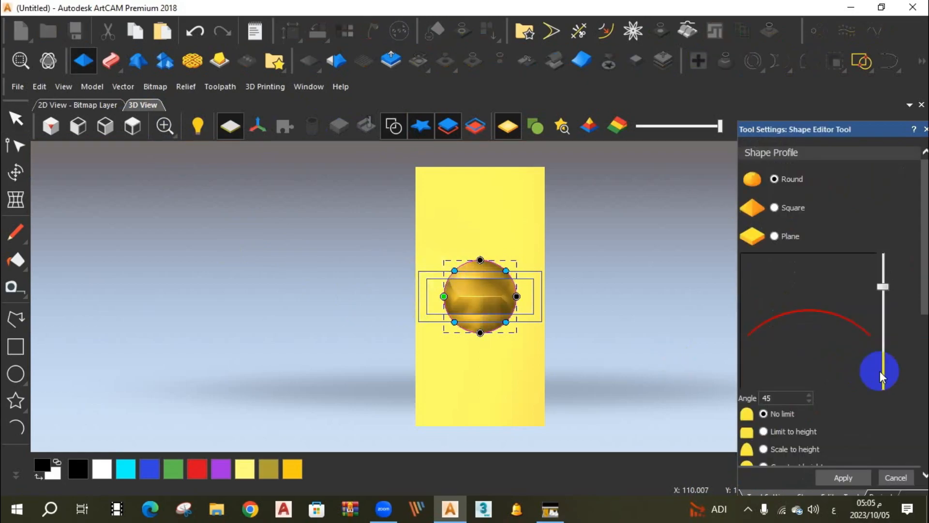
{"action": "left_click", "coordinate": [840, 480]}
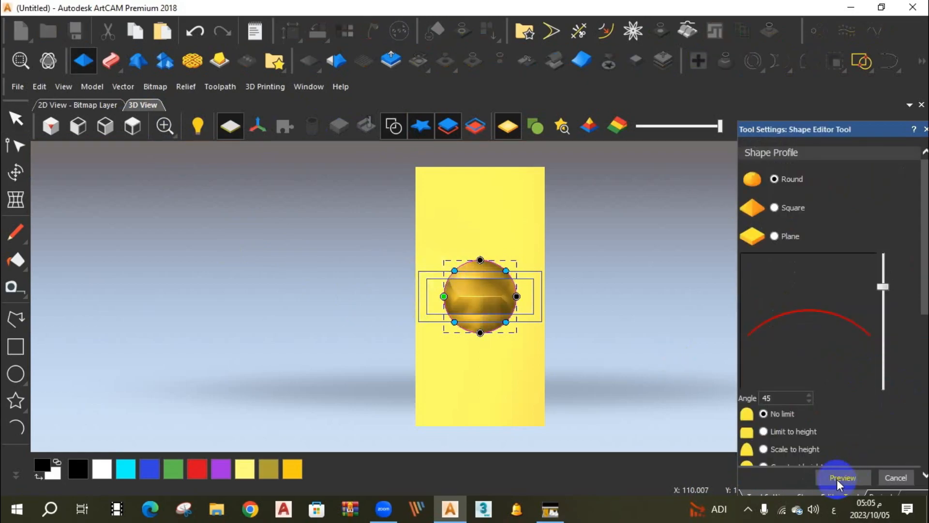
Build a square-profile relief from the inner rectangle on the same layer with a 30-degree angle and no height limit.
{"action": "left_click", "coordinate": [534, 286]}
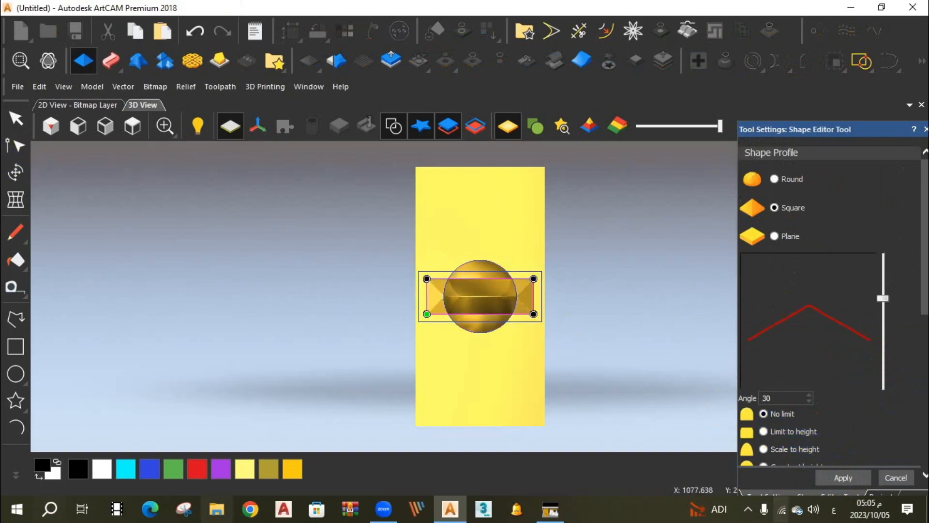
{"action": "left_click", "coordinate": [846, 479]}
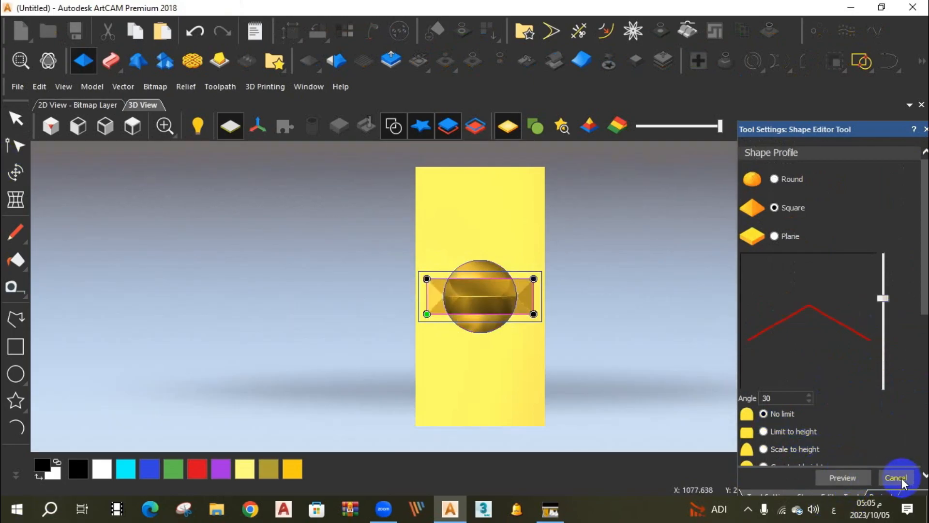
{"action": "left_click", "coordinate": [896, 478]}
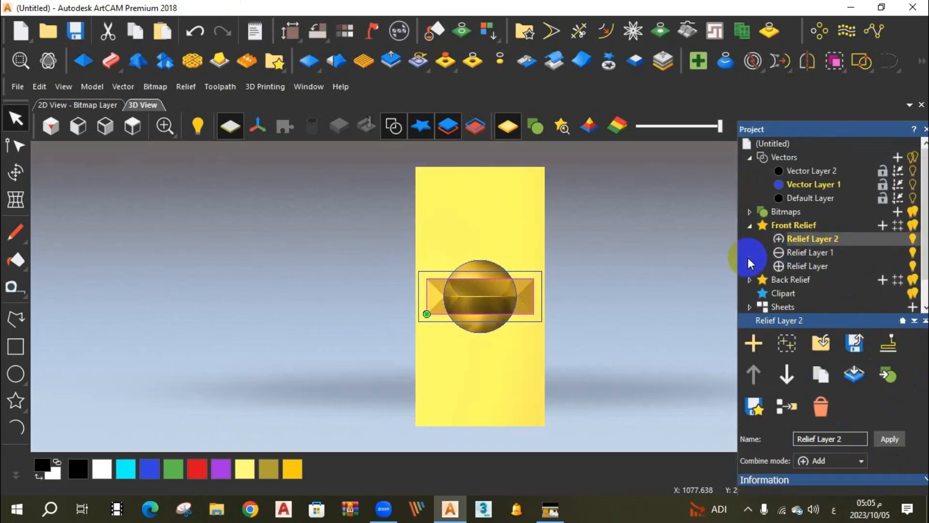
Hide Relief Layer, Relief Layer 1 and the vectors, and inspect the combined shape on Relief Layer 2 at an angle.
{"action": "left_click", "coordinate": [911, 266]}
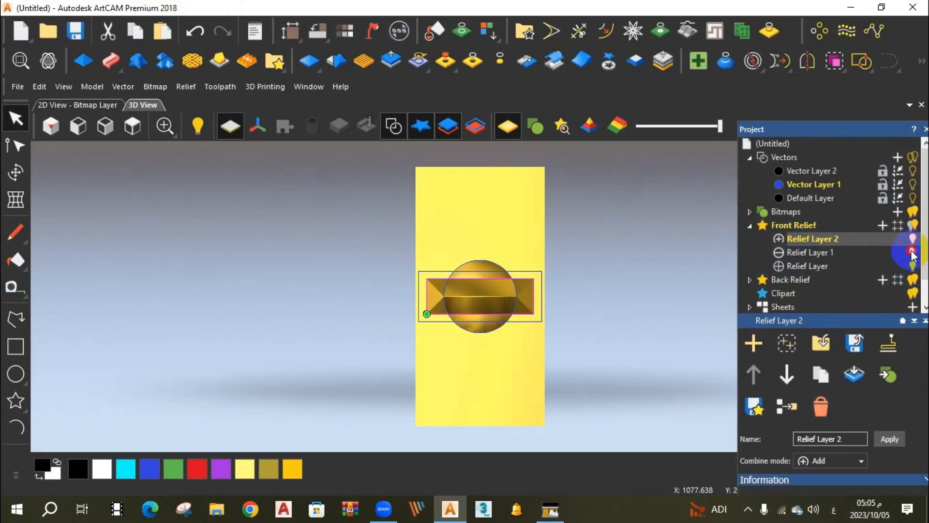
{"action": "left_click", "coordinate": [913, 251]}
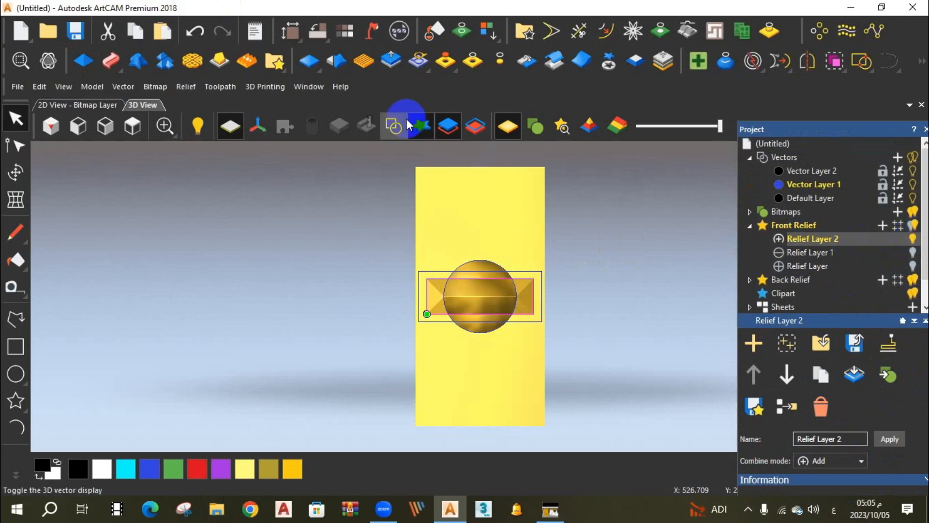
{"action": "left_click", "coordinate": [394, 126]}
{"action": "left_click", "coordinate": [912, 240]}
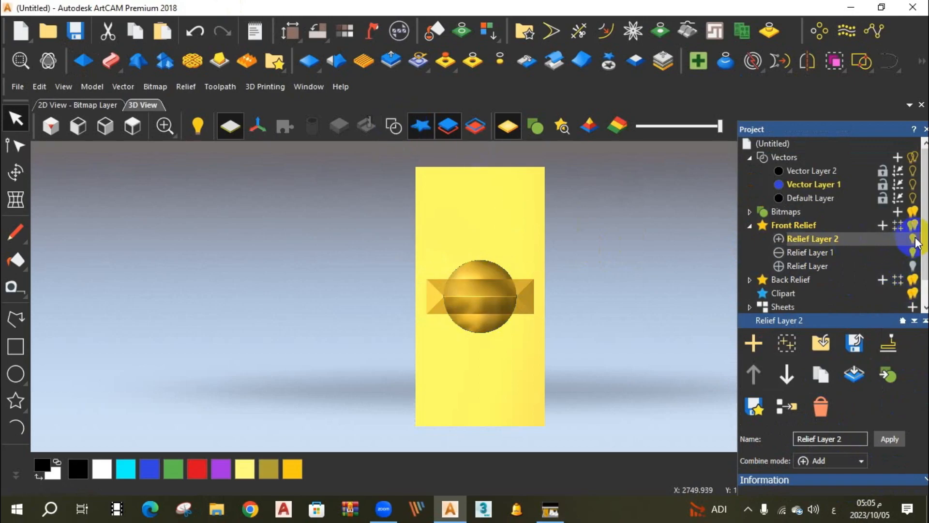
{"action": "left_click", "coordinate": [912, 241]}
{"action": "left_click", "coordinate": [509, 295]}
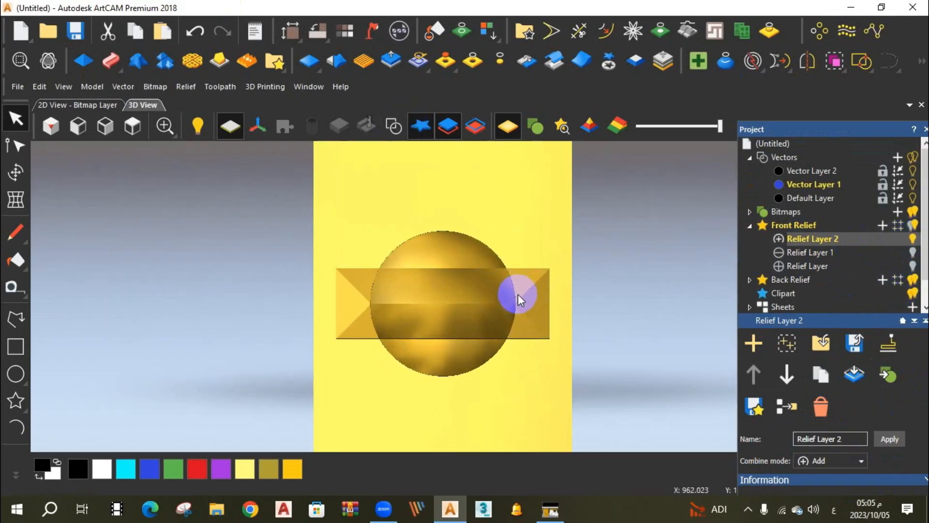
{"action": "left_click_drag", "start_coordinate": [507, 316], "coordinate": [483, 332]}
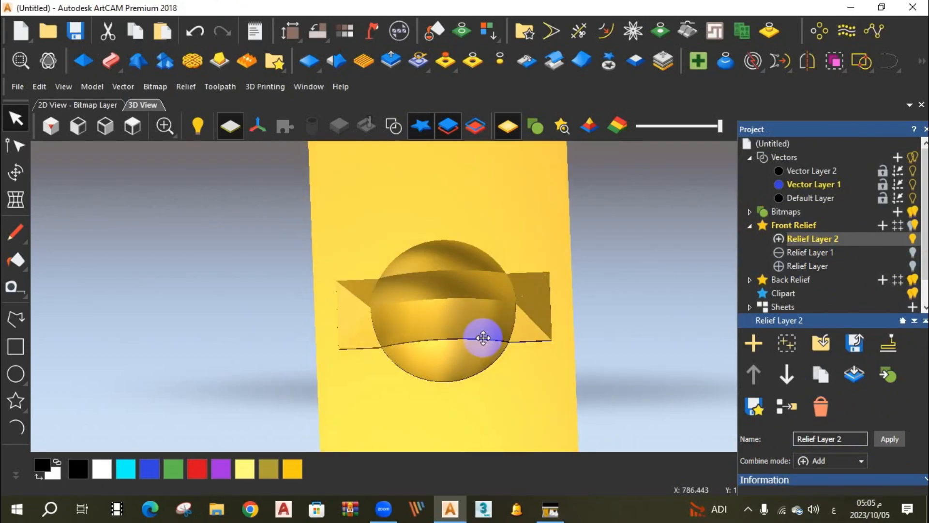
{"action": "scroll", "coordinate": [473, 305], "scroll_direction": "up", "scroll_amount": 5}
{"action": "scroll", "coordinate": [495, 316], "scroll_direction": "down", "scroll_amount": 5}
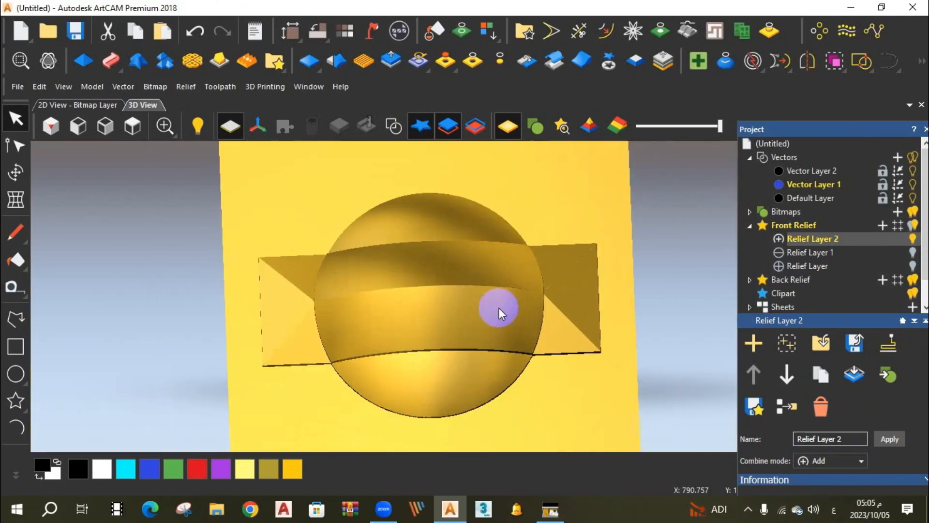
{"action": "left_click_drag", "start_coordinate": [491, 328], "coordinate": [573, 288]}
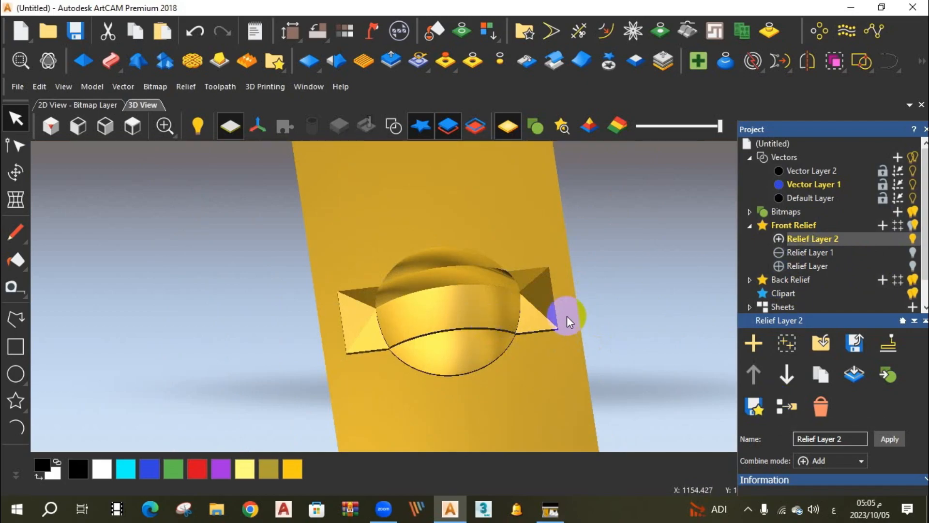
{"action": "scroll", "coordinate": [538, 329], "scroll_direction": "up", "scroll_amount": 2}
{"action": "left_click_drag", "start_coordinate": [536, 326], "coordinate": [508, 320]}
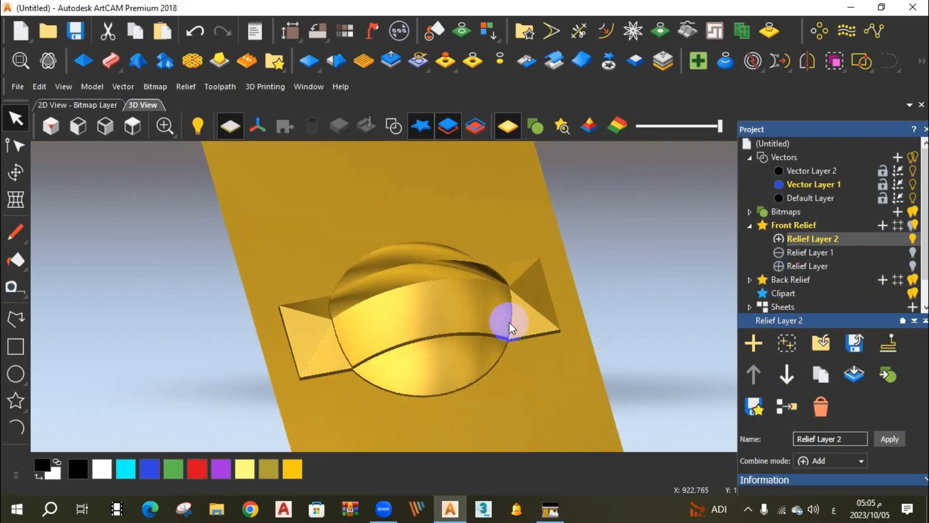
Leave only Relief Layer and Relief Layer 1 visible and merge the visible relief layers.
{"action": "left_click", "coordinate": [912, 253]}
{"action": "left_click", "coordinate": [912, 266]}
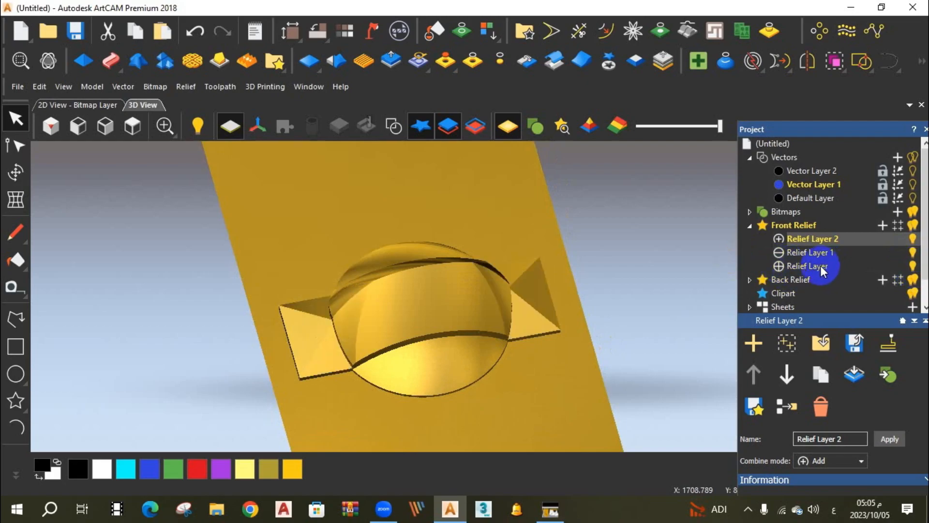
{"action": "left_click", "coordinate": [912, 240]}
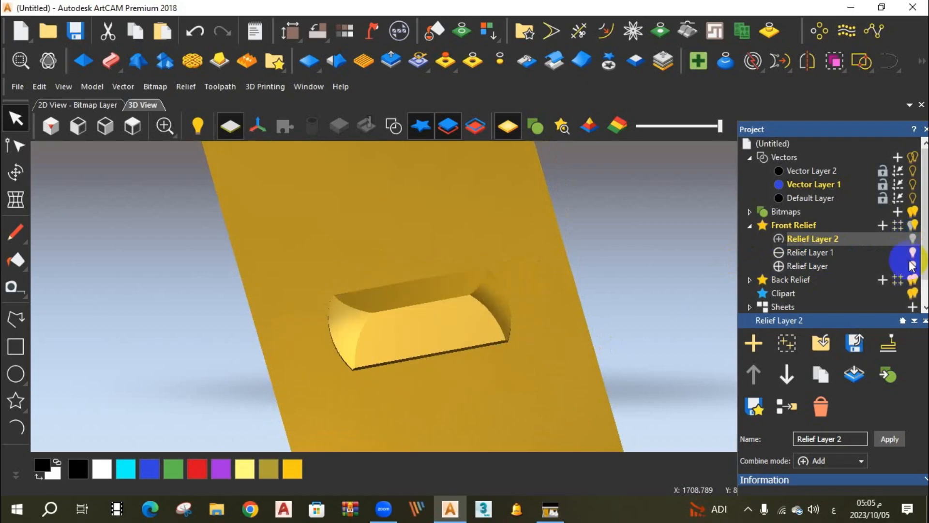
{"action": "left_click", "coordinate": [783, 408]}
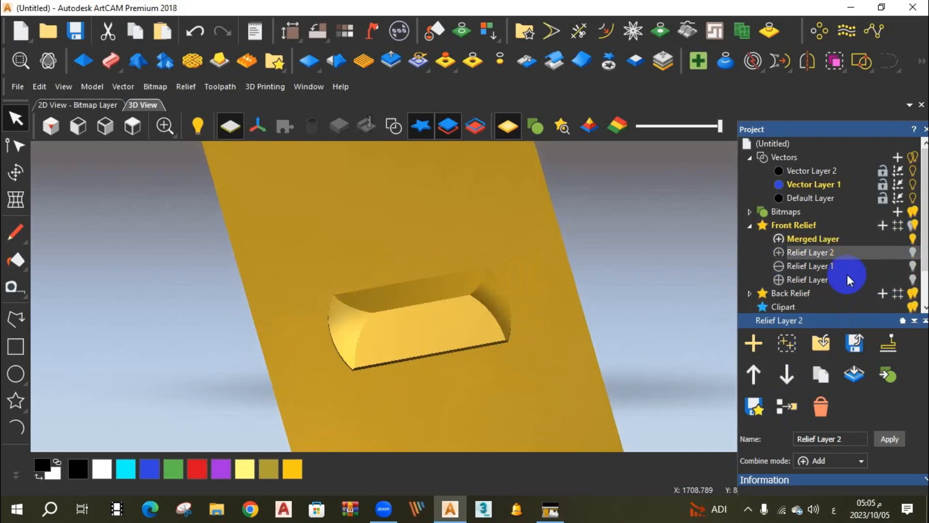
Delete the merged layer and show Relief Layer and Relief Layer 1 again.
{"action": "left_click", "coordinate": [810, 238]}
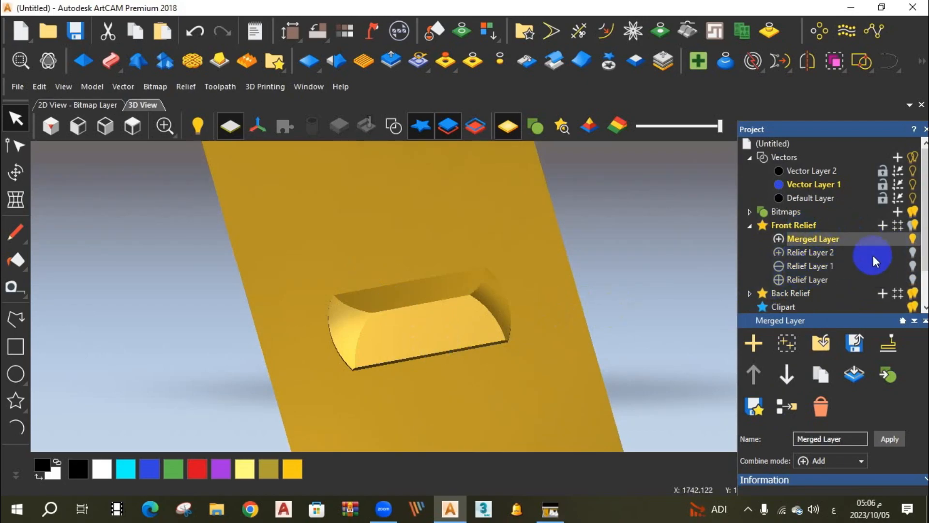
{"action": "left_click", "coordinate": [821, 408]}
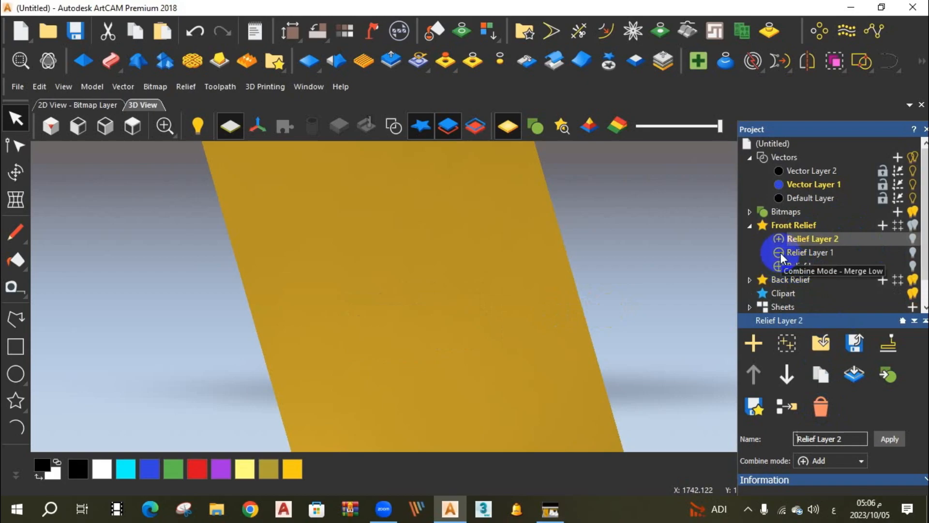
{"action": "left_click", "coordinate": [912, 265]}
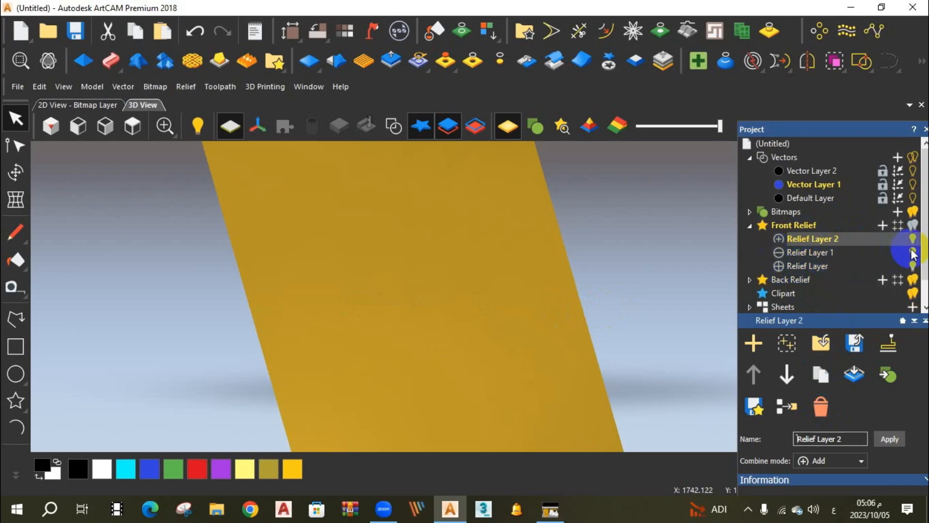
{"action": "left_click", "coordinate": [912, 266]}
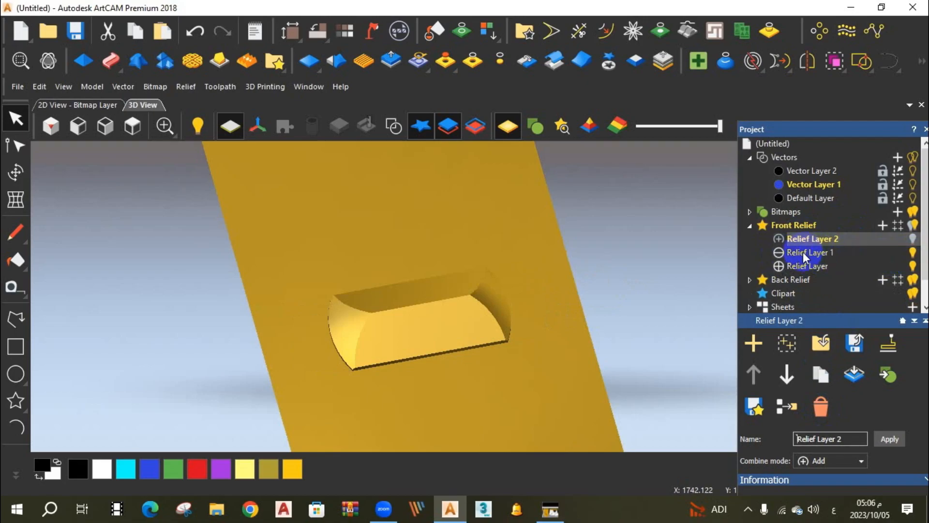
Change the combine mode of both Relief Layer 1 and Relief Layer to Add and inspect the resulting relief.
{"action": "left_click", "coordinate": [780, 253]}
{"action": "left_click", "coordinate": [781, 254]}
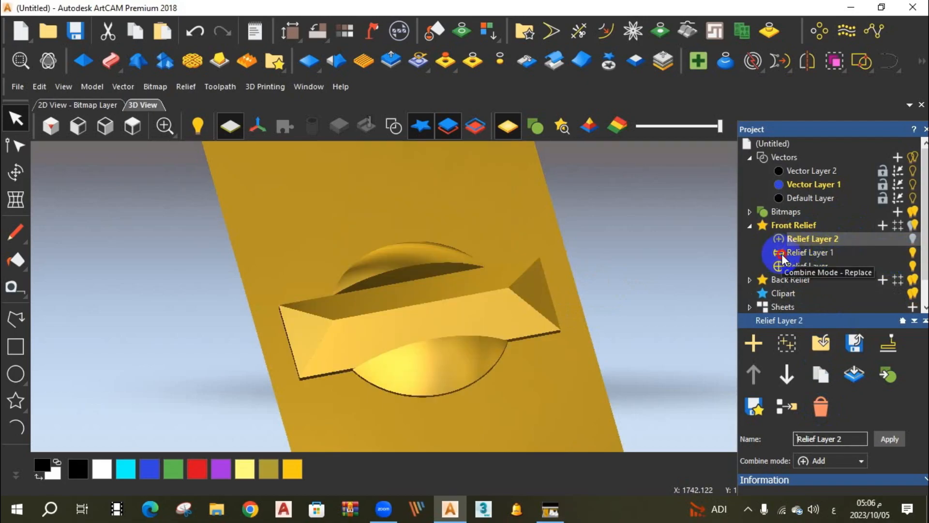
{"action": "left_click", "coordinate": [780, 253]}
{"action": "left_click", "coordinate": [781, 265]}
{"action": "left_click", "coordinate": [780, 266]}
{"action": "left_click_drag", "start_coordinate": [461, 312], "coordinate": [513, 289]}
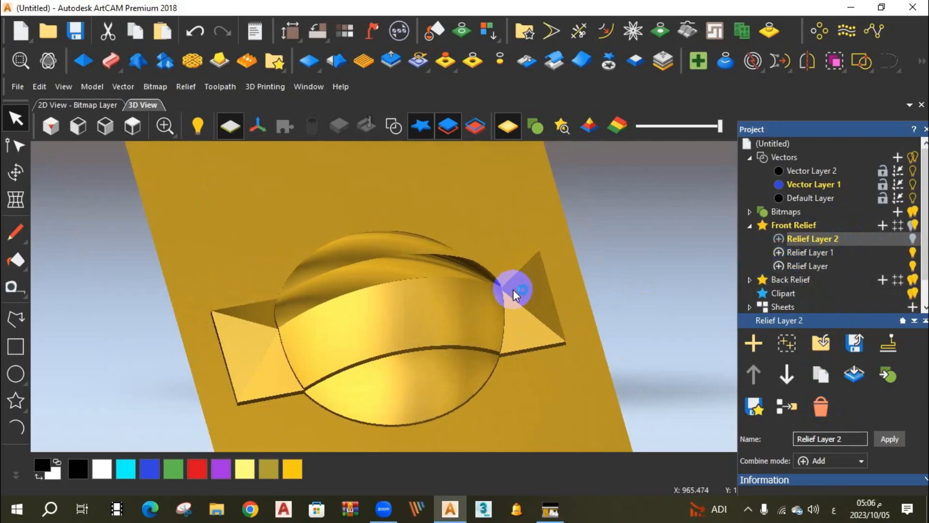
Toggle Relief Layer and Relief Layer 1 off and back on to check what each contributes.
{"action": "left_click", "coordinate": [913, 268]}
{"action": "left_click", "coordinate": [913, 254]}
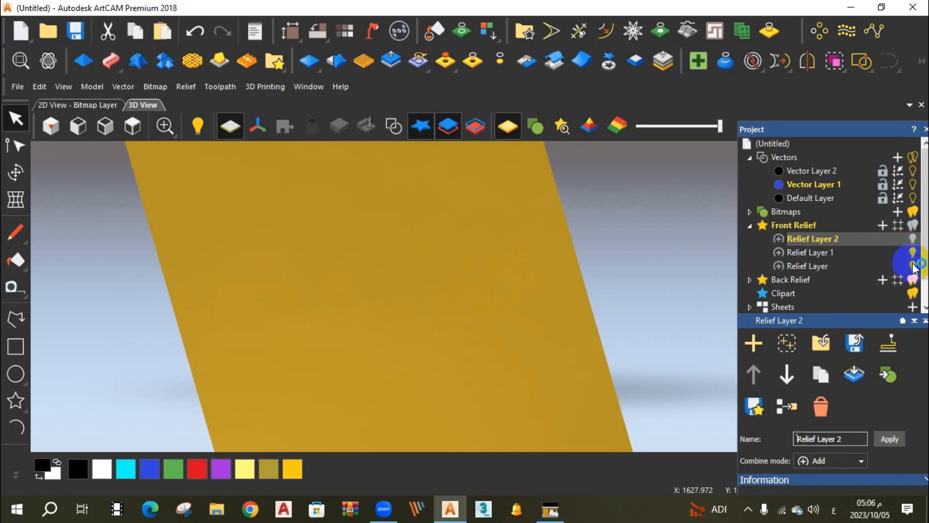
{"action": "left_click", "coordinate": [913, 253]}
{"action": "left_click", "coordinate": [913, 253]}
{"action": "left_click", "coordinate": [912, 252]}
{"action": "left_click", "coordinate": [913, 266]}
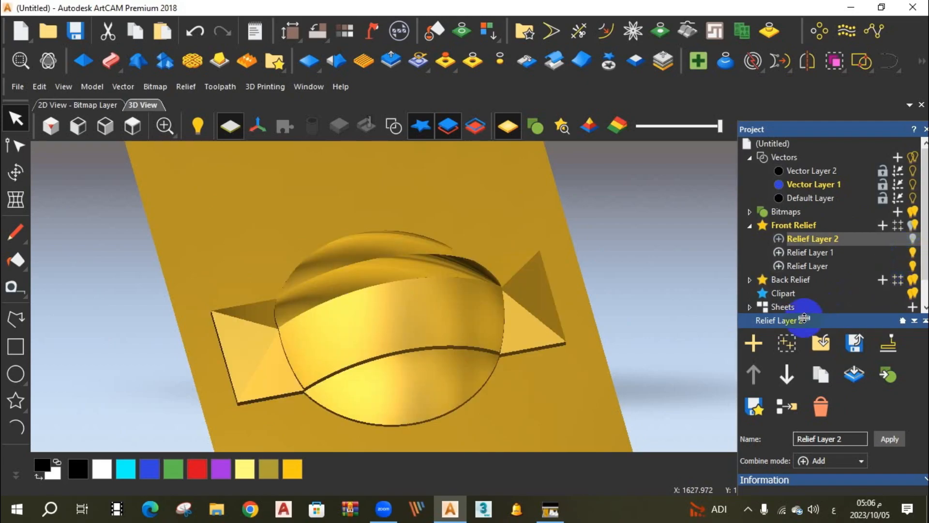
Merge the two visible relief layers into a single layer and make the merged layer active.
{"action": "left_click", "coordinate": [777, 409]}
{"action": "left_click_drag", "start_coordinate": [529, 290], "coordinate": [448, 289]}
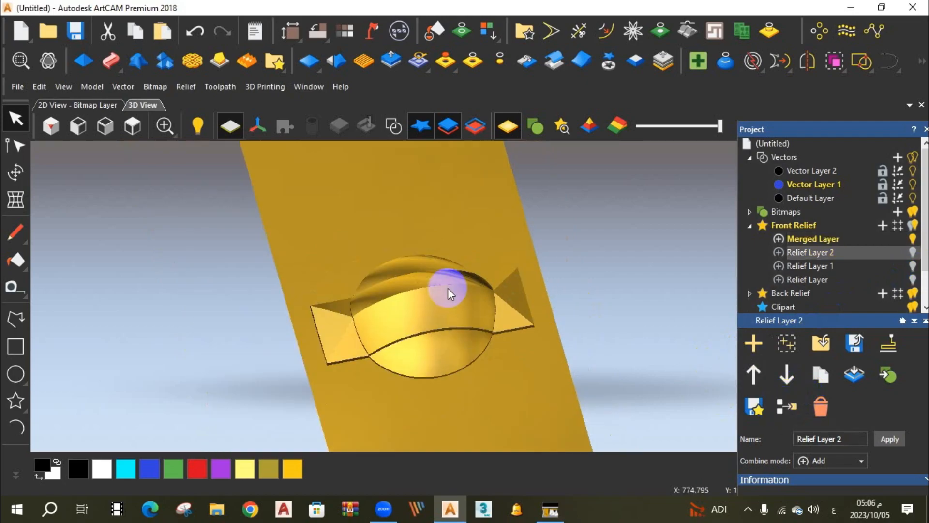
{"action": "left_click", "coordinate": [815, 240]}
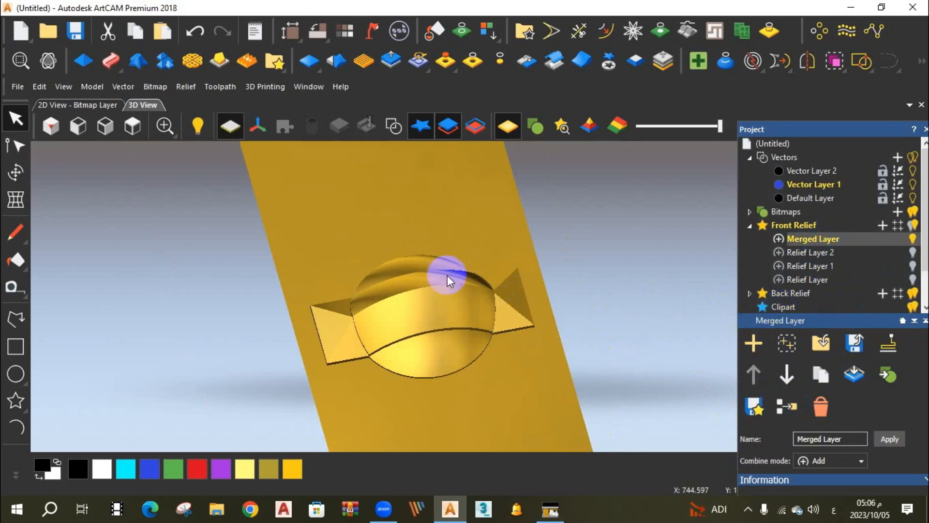
{"action": "scroll", "coordinate": [501, 315], "scroll_direction": "up", "scroll_amount": 2}
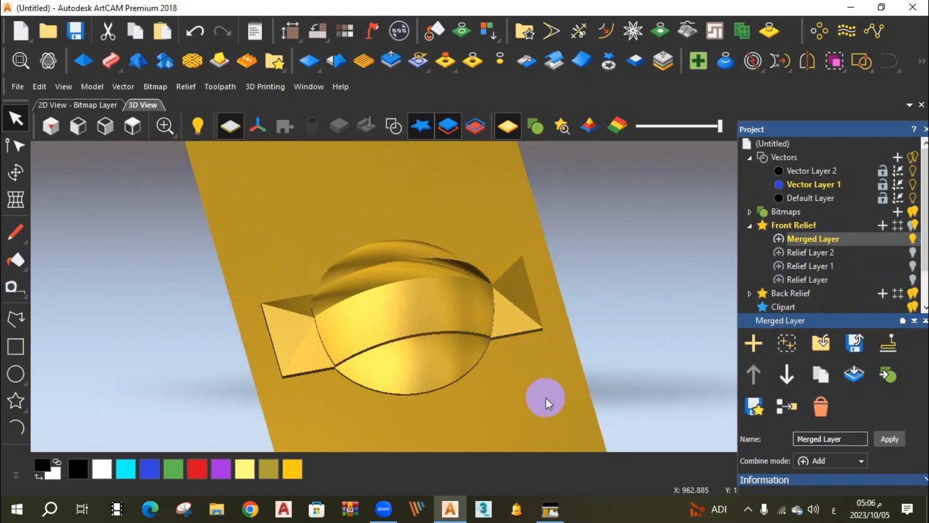
Export the merged relief layer to the Desktop as دايرة in the Autodesk ArtCAM Reliefs (*.rlf) format.
{"action": "left_click", "coordinate": [855, 344]}
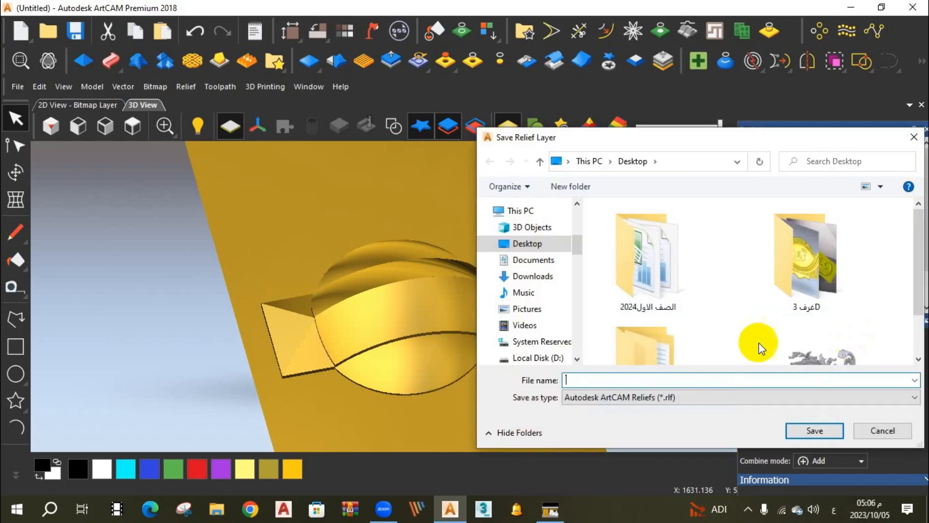
{"action": "left_click", "coordinate": [681, 399]}
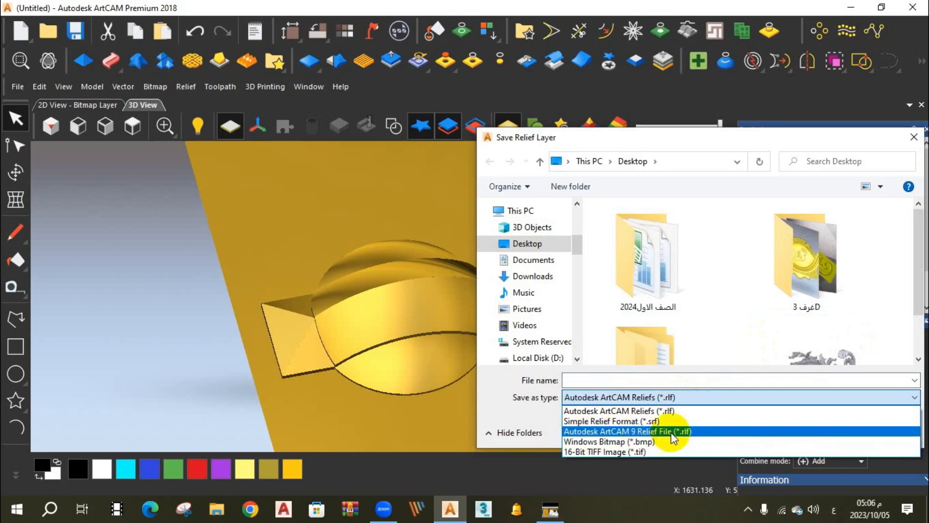
{"action": "left_click", "coordinate": [642, 400]}
{"action": "left_click", "coordinate": [617, 380]}
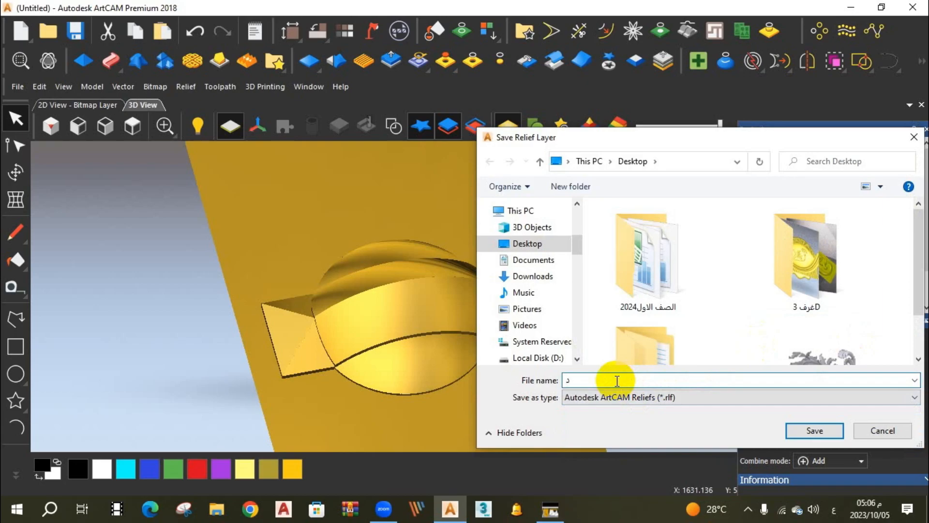
{"action": "type", "text": "یرة"}
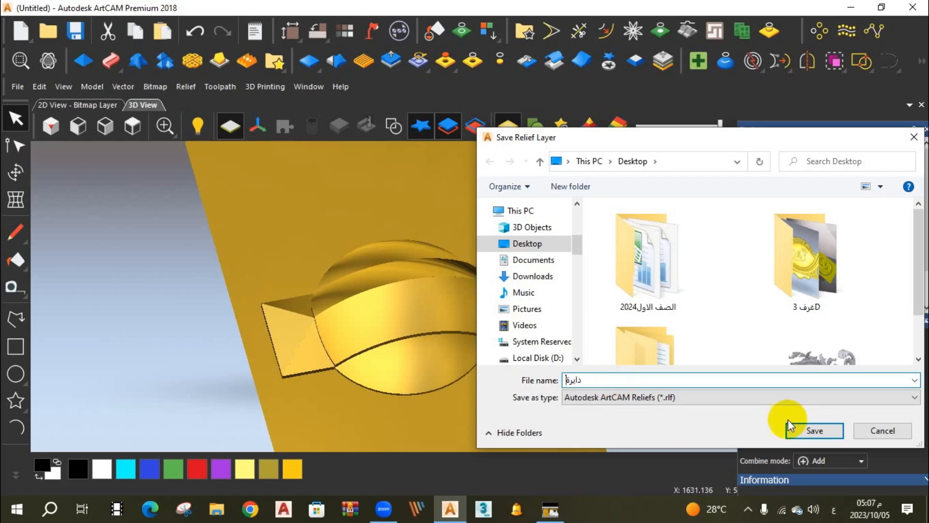
{"action": "left_click", "coordinate": [825, 429]}
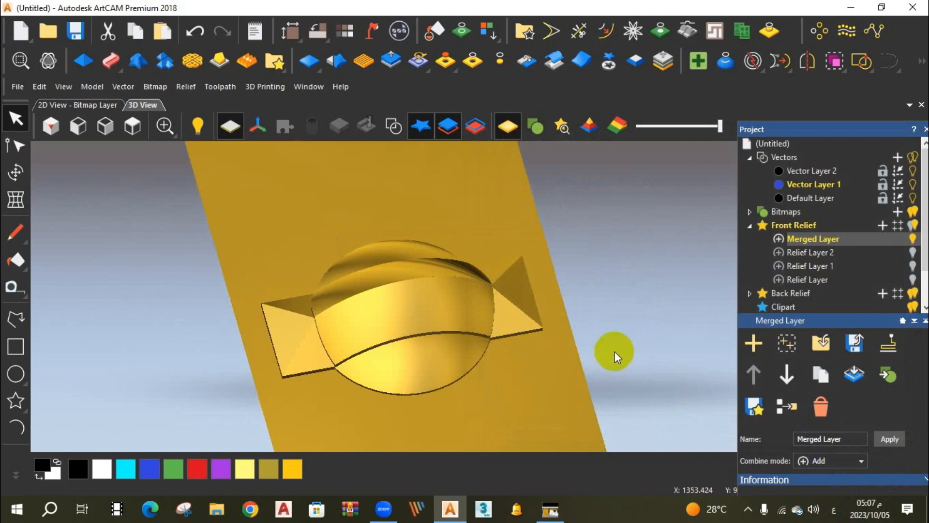
Delete Merged Layer, Relief Layer 2 and Relief Layer 1, and show the remaining Relief Layer.
{"action": "left_click", "coordinate": [756, 356]}
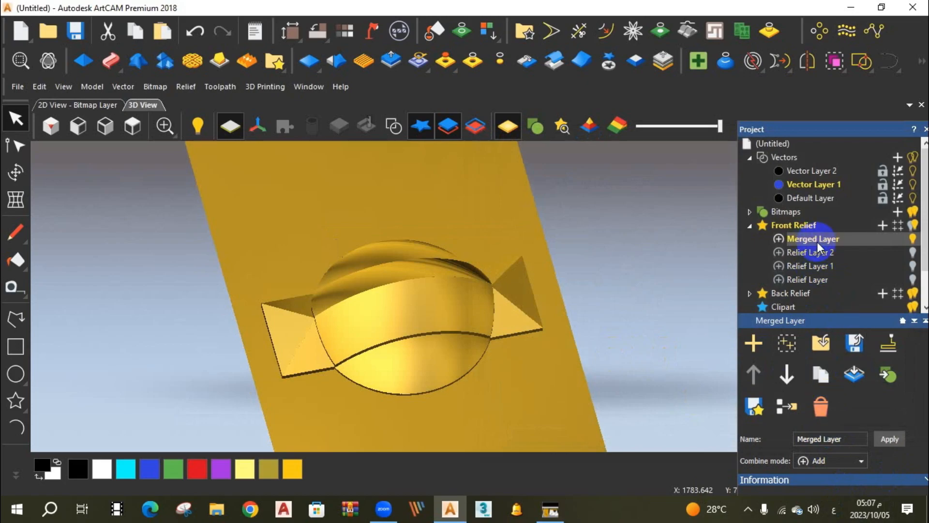
{"action": "left_click", "coordinate": [824, 409]}
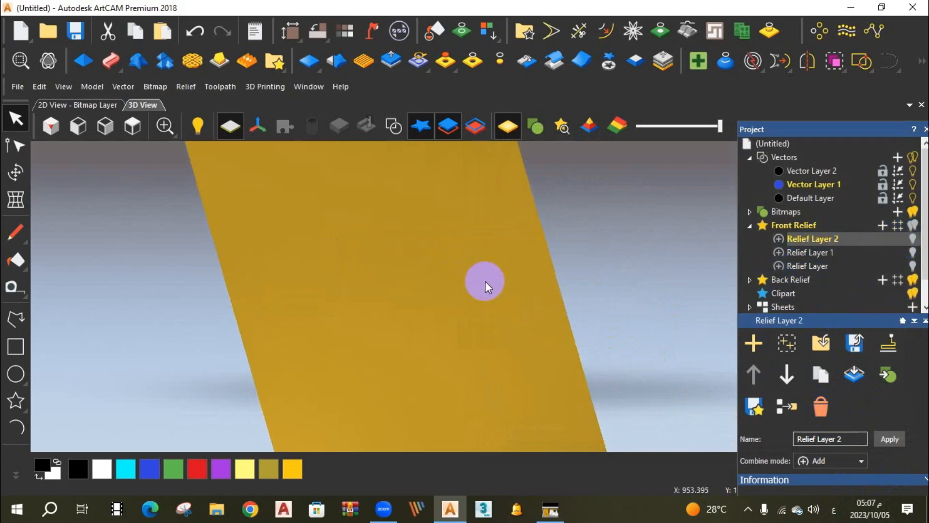
{"action": "left_click", "coordinate": [914, 240]}
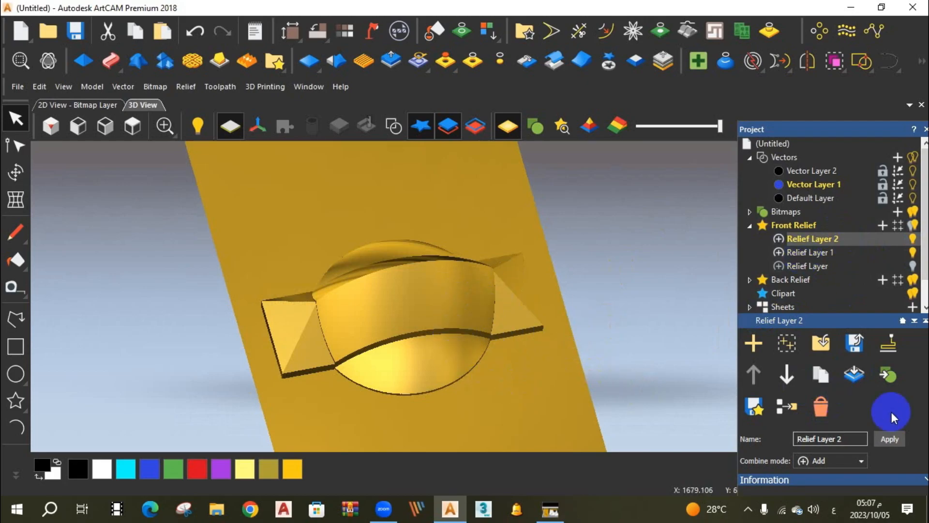
{"action": "left_click", "coordinate": [820, 406]}
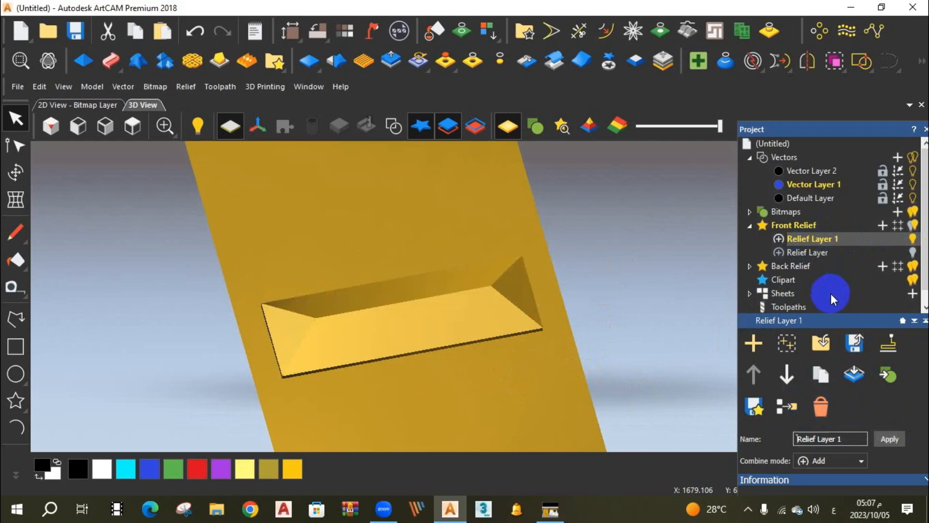
{"action": "left_click", "coordinate": [854, 373]}
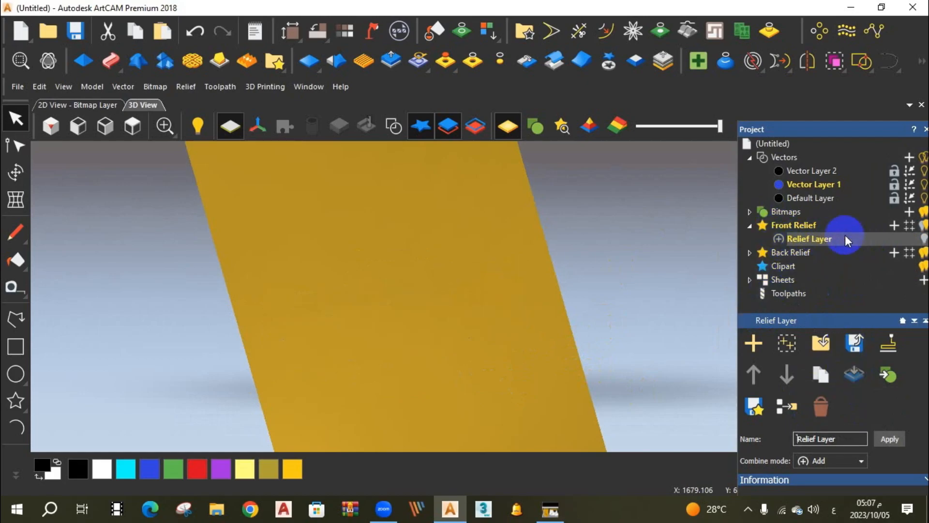
{"action": "left_click", "coordinate": [924, 239]}
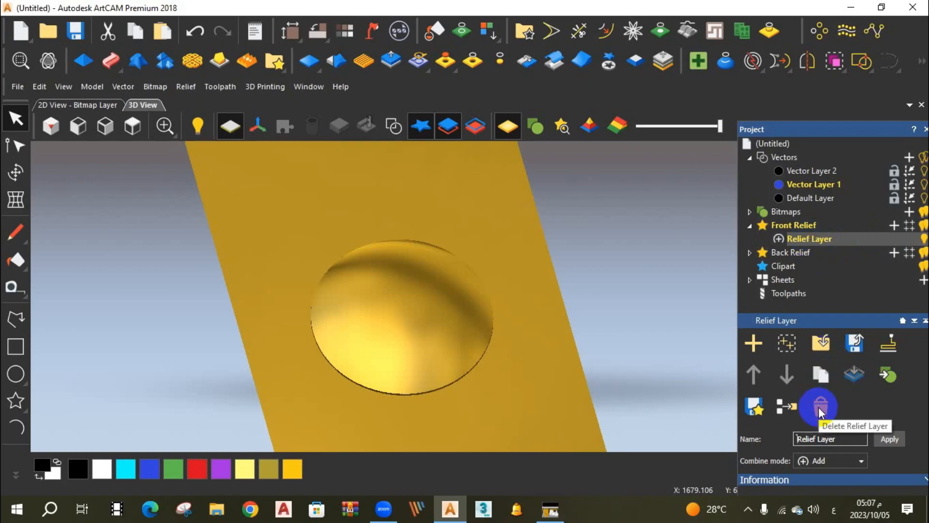
Add a new relief layer and a relief group under Front Relief, and make the layer inside the group active.
{"action": "left_click", "coordinate": [895, 225]}
{"action": "left_click", "coordinate": [846, 286]}
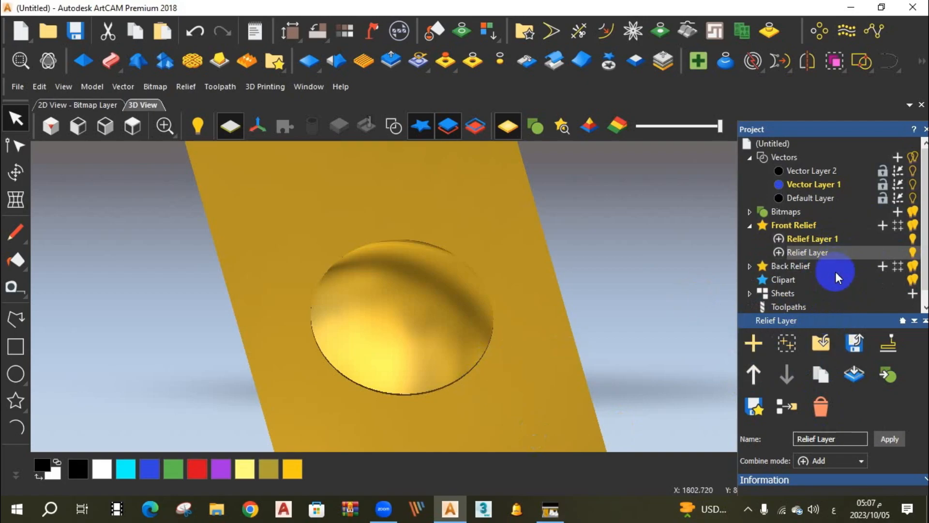
{"action": "left_click", "coordinate": [787, 344]}
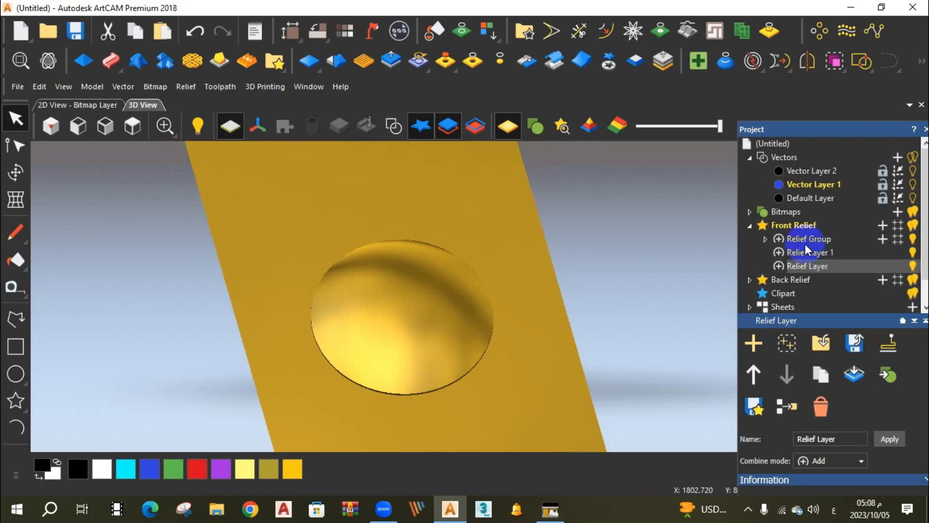
{"action": "left_click", "coordinate": [765, 239]}
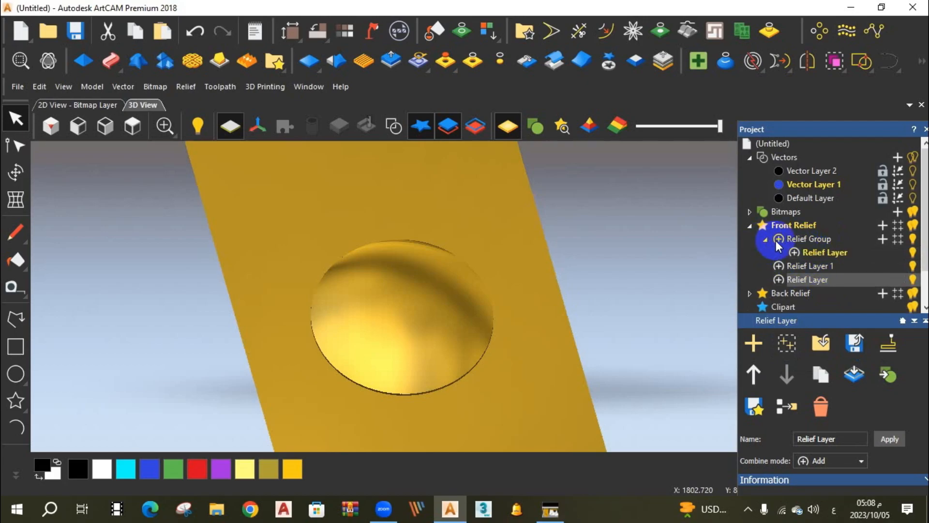
{"action": "left_click", "coordinate": [823, 254]}
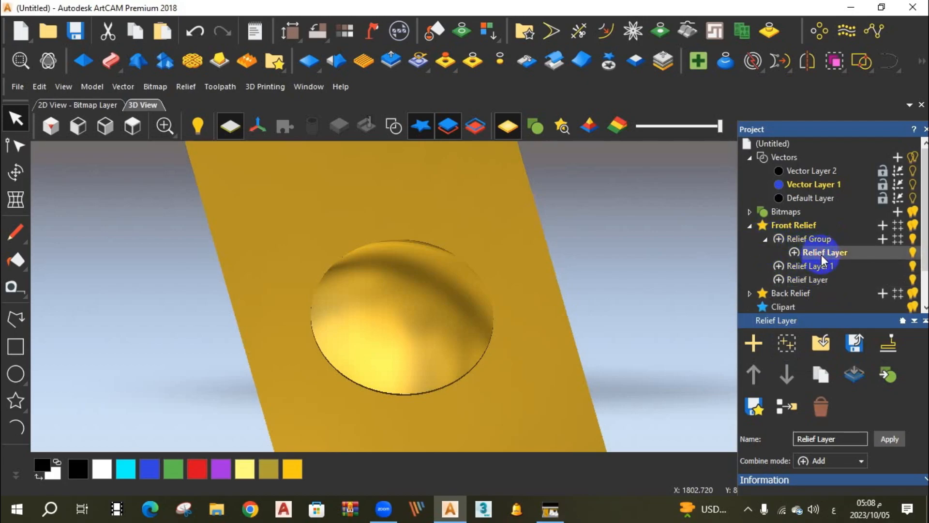
Rename the layer inside Relief Group as فرع and review its available combine modes.
{"action": "left_click", "coordinate": [818, 378]}
{"action": "left_click", "coordinate": [845, 265]}
{"action": "left_click_drag", "start_coordinate": [866, 438], "coordinate": [791, 438]}
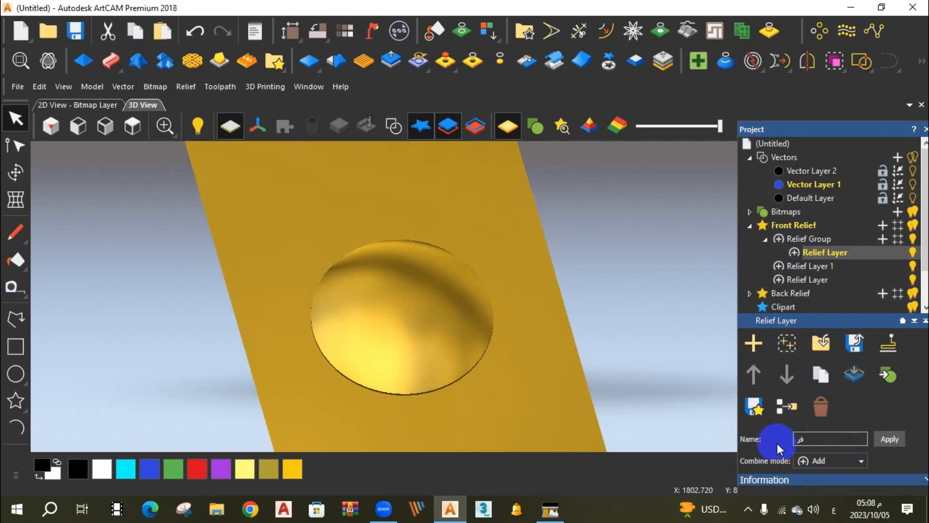
{"action": "left_click", "coordinate": [890, 440]}
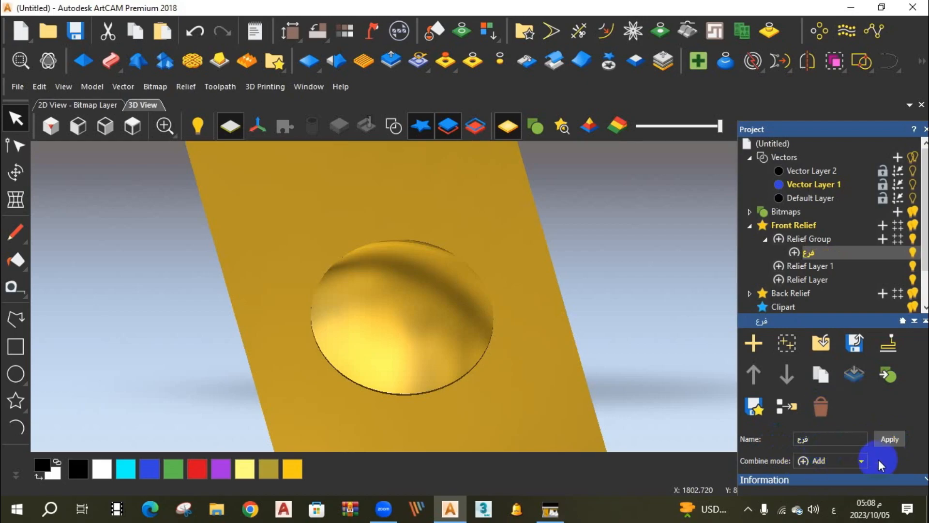
{"action": "left_click", "coordinate": [861, 462]}
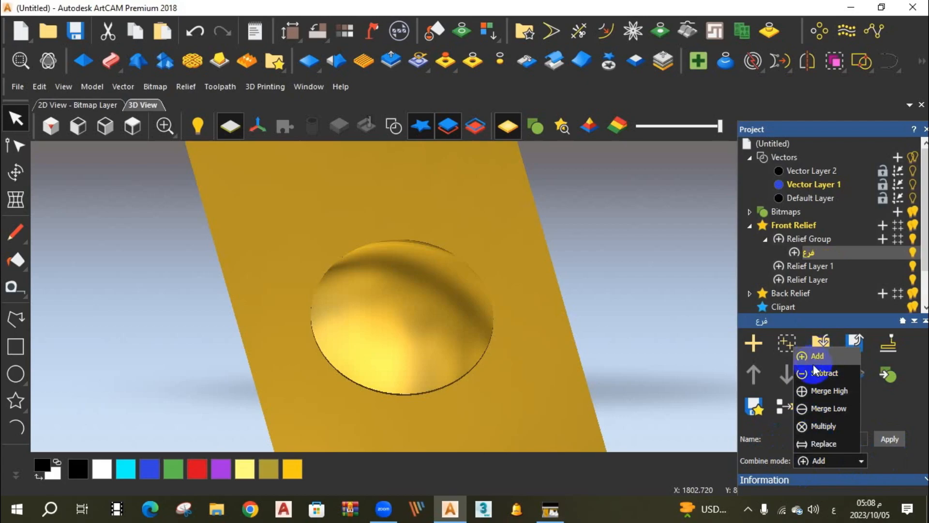
{"action": "left_click", "coordinate": [861, 460]}
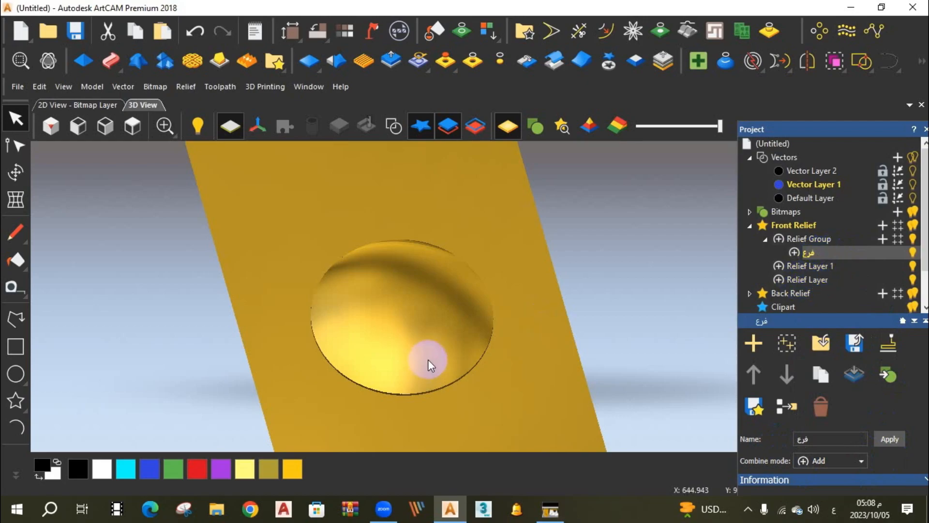
Delete the ungrouped Relief Layer that holds the circular dome from Front Relief.
{"action": "scroll", "coordinate": [820, 297], "scroll_direction": "down", "scroll_amount": 3}
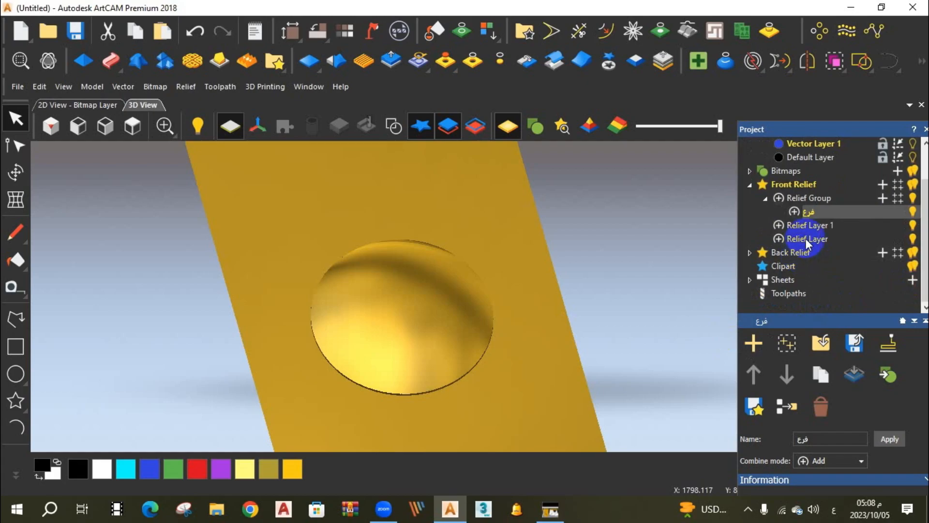
{"action": "left_click", "coordinate": [805, 239]}
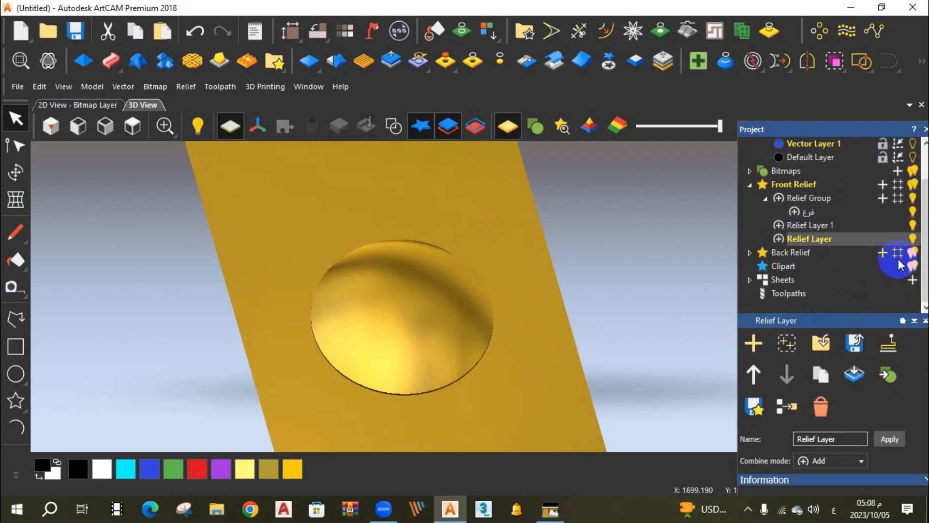
{"action": "left_click", "coordinate": [823, 407]}
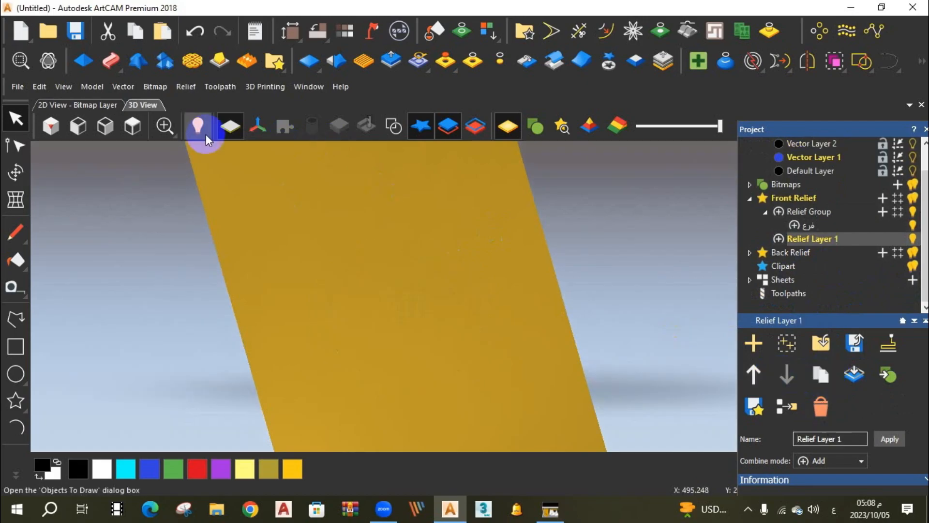
Display the vectors and create a round relief from the outer rectangle on Relief Layer 1, with angle 27, no limit and start height 10 mm.
{"action": "left_click", "coordinate": [133, 126]}
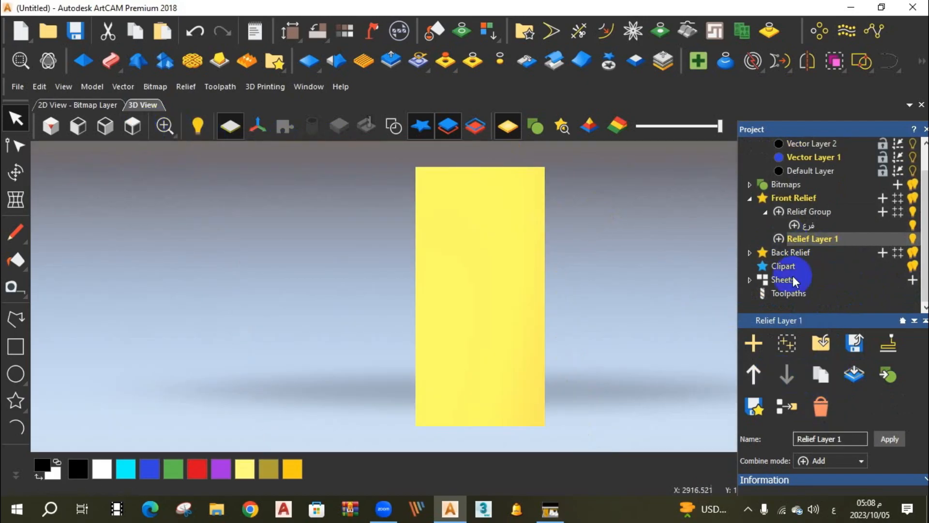
{"action": "left_click", "coordinate": [395, 128]}
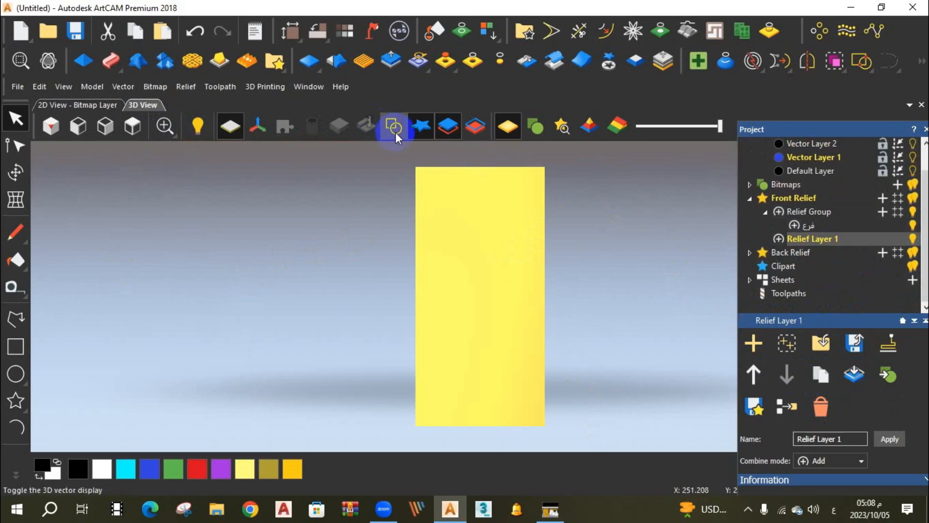
{"action": "left_click", "coordinate": [532, 272]}
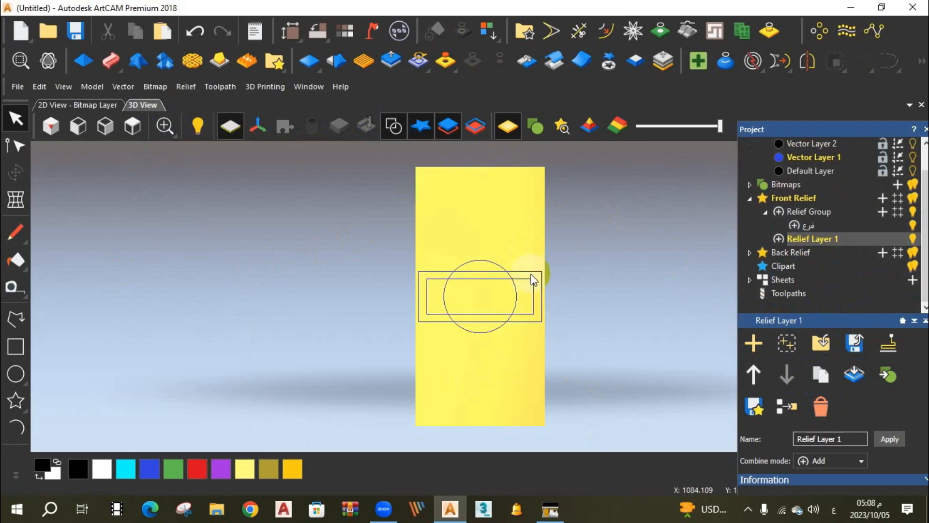
{"action": "left_click", "coordinate": [531, 272]}
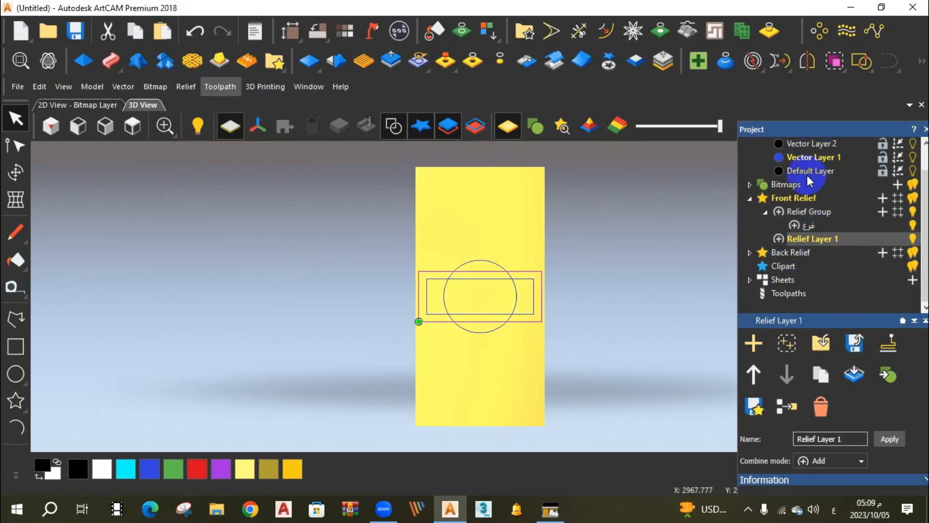
{"action": "key", "text": "F12"}
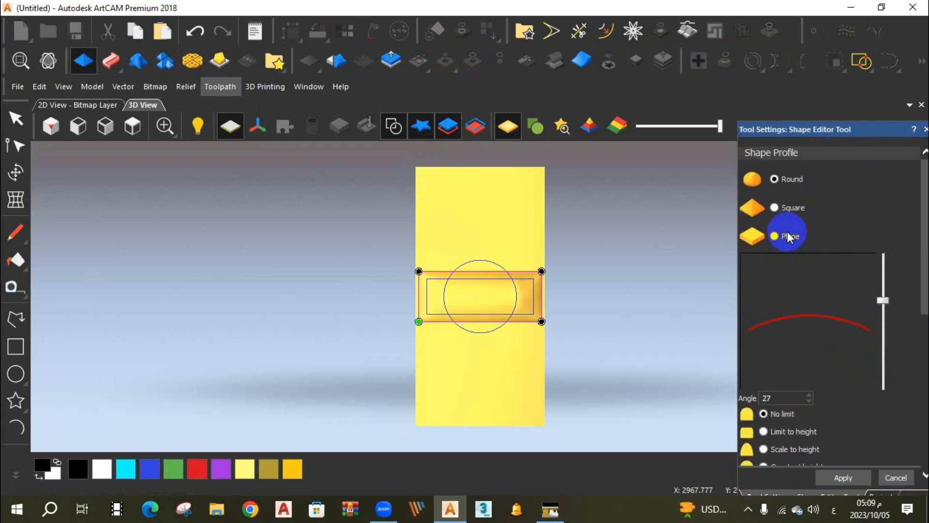
{"action": "left_click_drag", "start_coordinate": [551, 312], "coordinate": [494, 284]}
{"action": "scroll", "coordinate": [853, 389], "scroll_direction": "down", "scroll_amount": 3}
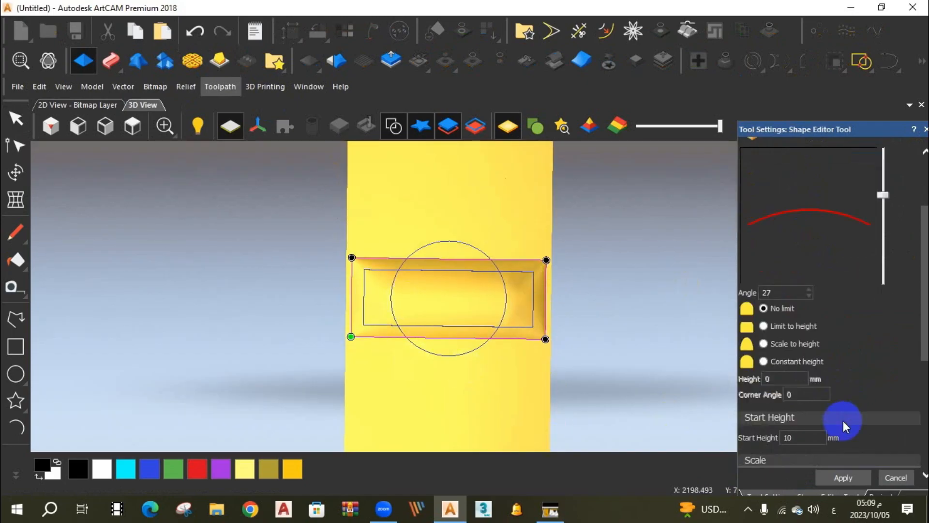
{"action": "left_click", "coordinate": [883, 478]}
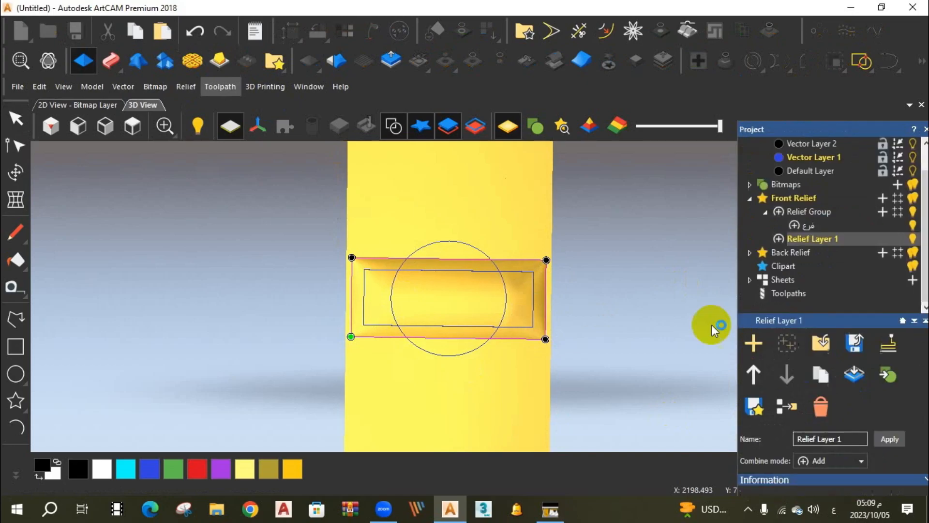
Import the ahed1 ornament relief from the Desktop into Relief Group beside the فرع layer, using Add mode.
{"action": "left_click", "coordinate": [810, 226]}
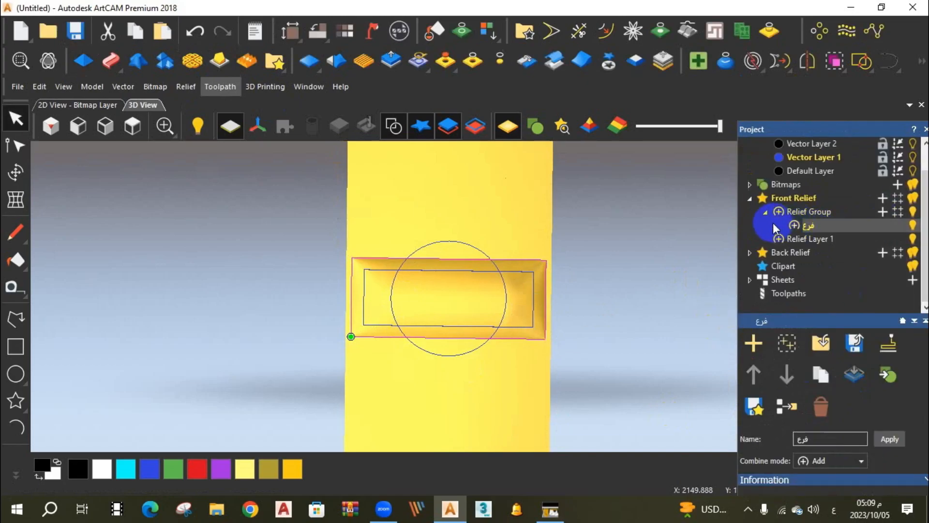
{"action": "left_click", "coordinate": [138, 124]}
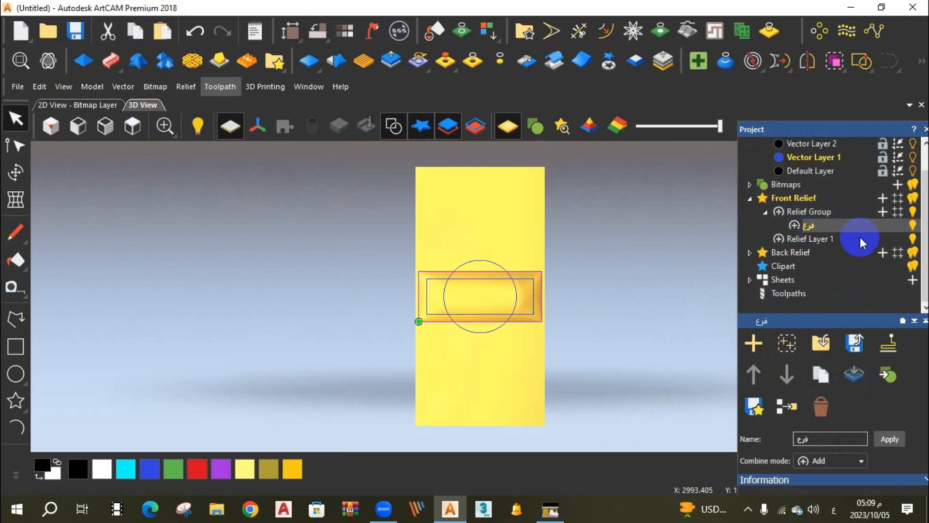
{"action": "left_click", "coordinate": [819, 345]}
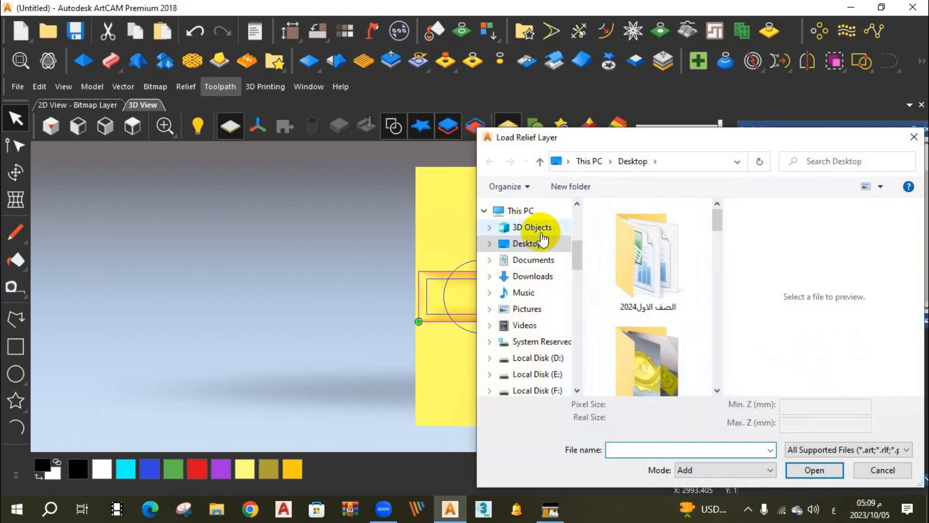
{"action": "left_click_drag", "start_coordinate": [717, 222], "coordinate": [718, 297]}
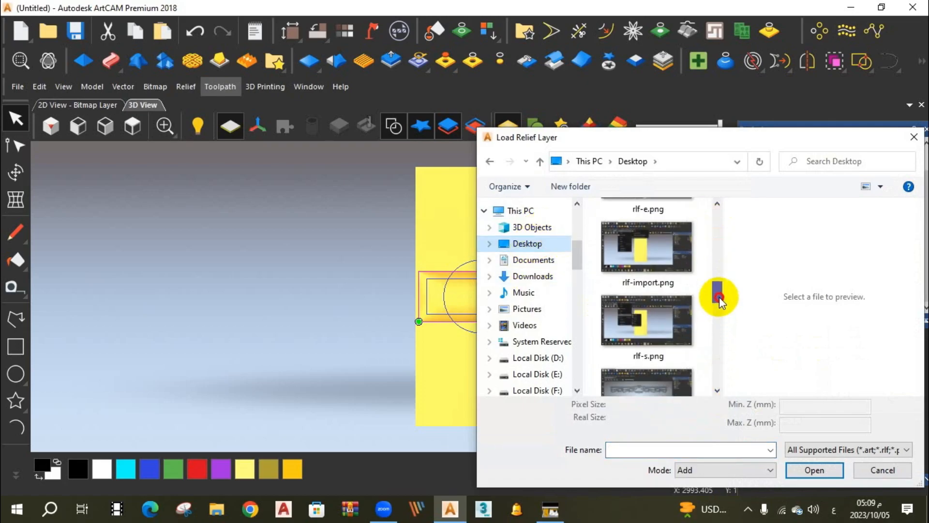
{"action": "left_click", "coordinate": [907, 449]}
{"action": "left_click", "coordinate": [799, 435]}
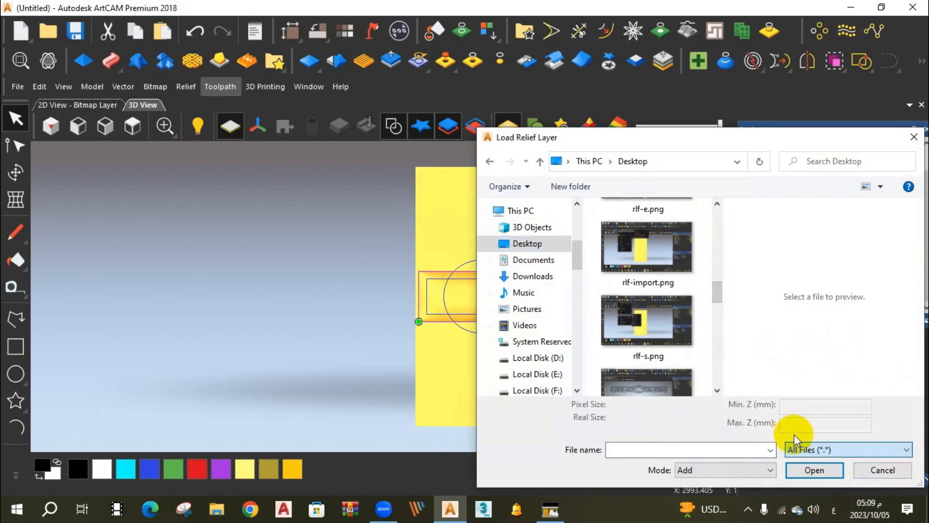
{"action": "left_click_drag", "start_coordinate": [716, 218], "coordinate": [718, 240]}
{"action": "left_click", "coordinate": [678, 259]}
{"action": "left_click", "coordinate": [814, 469]}
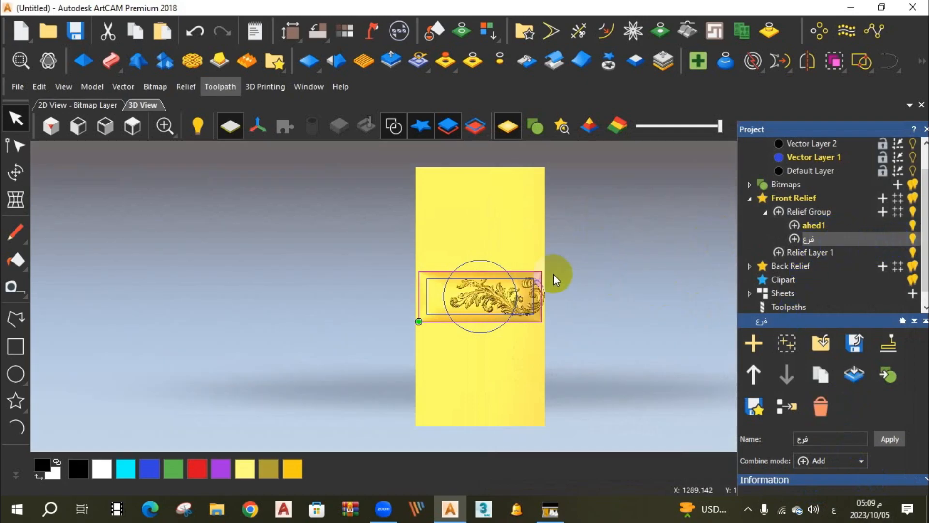
Move the ahed1 ornament with the Transform tool to X 610, Y 1220 at the centre of the rectangular panel and paste it there.
{"action": "left_click", "coordinate": [817, 375]}
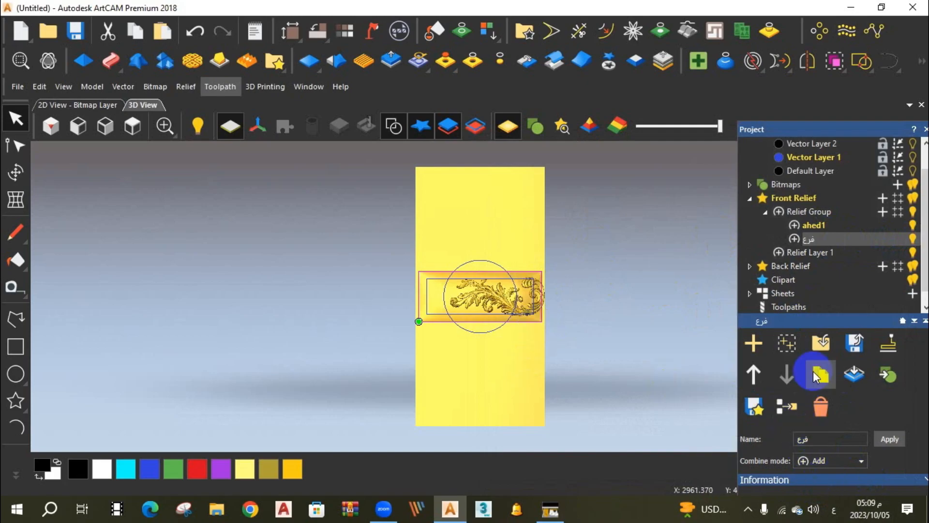
{"action": "scroll", "coordinate": [525, 288], "scroll_direction": "up", "scroll_amount": 5}
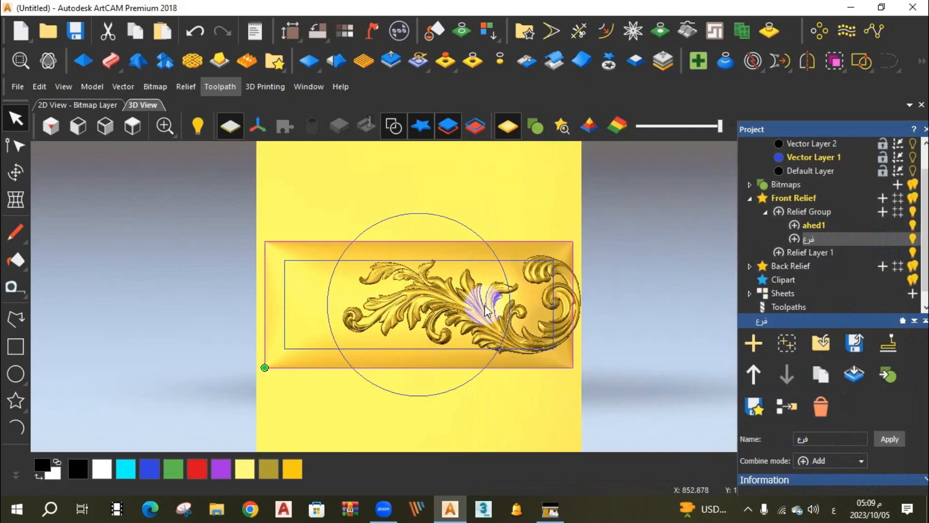
{"action": "scroll", "coordinate": [556, 304], "scroll_direction": "up", "scroll_amount": 1}
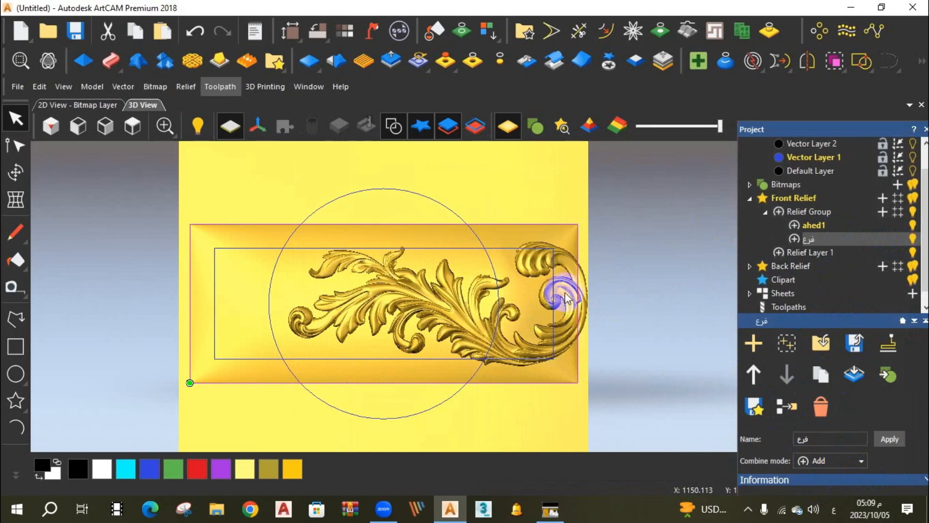
{"action": "left_click", "coordinate": [610, 64]}
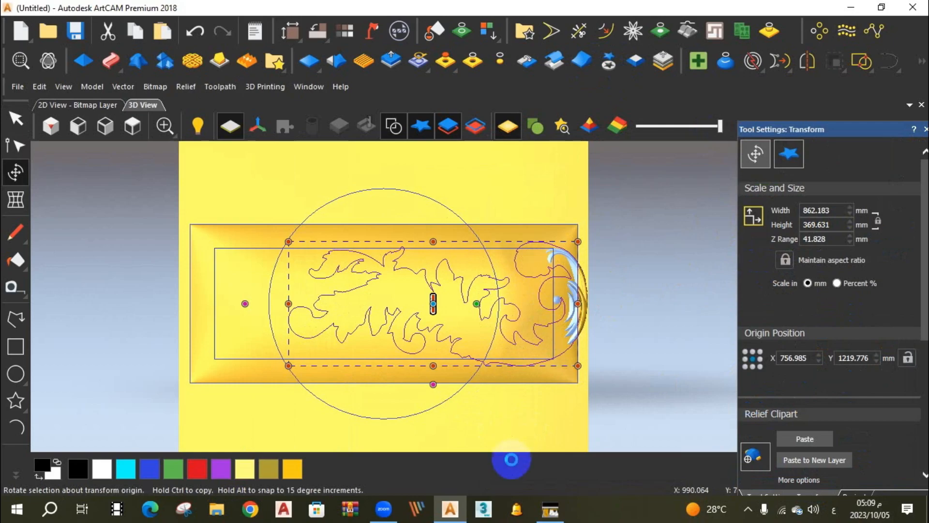
{"action": "left_click", "coordinate": [511, 416]}
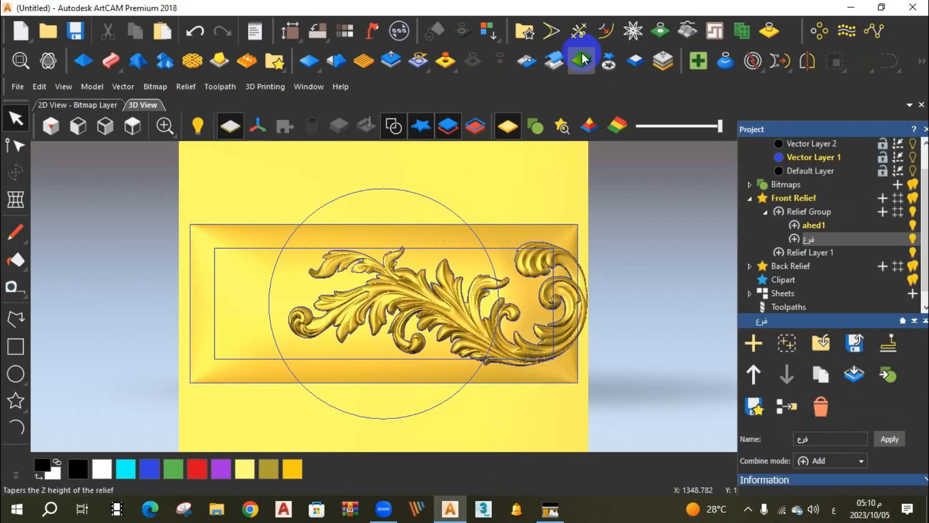
{"action": "left_click", "coordinate": [615, 65]}
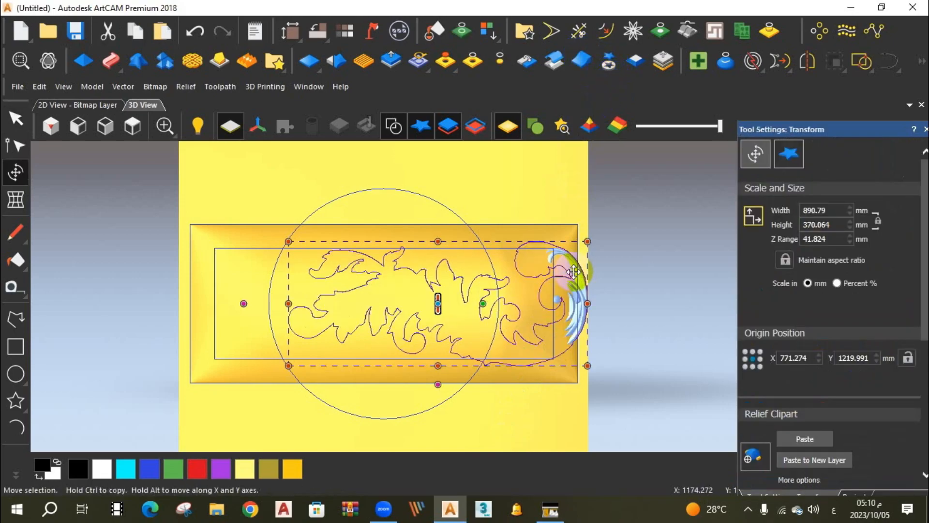
{"action": "left_click_drag", "start_coordinate": [576, 269], "coordinate": [521, 270]}
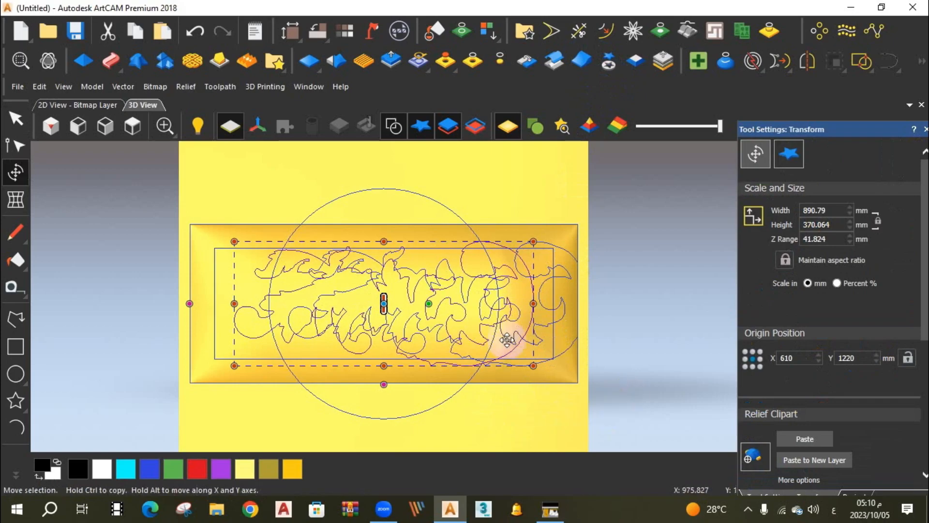
{"action": "left_click", "coordinate": [822, 440]}
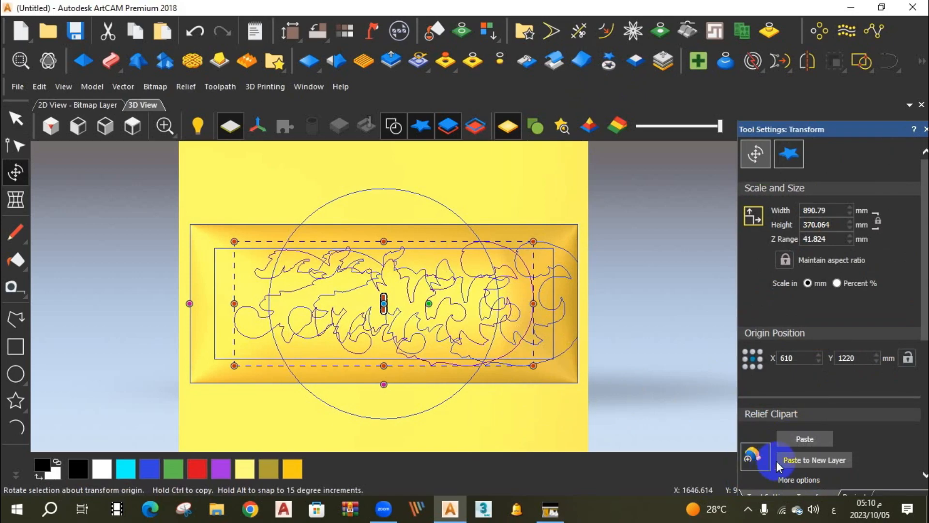
{"action": "left_click", "coordinate": [805, 439]}
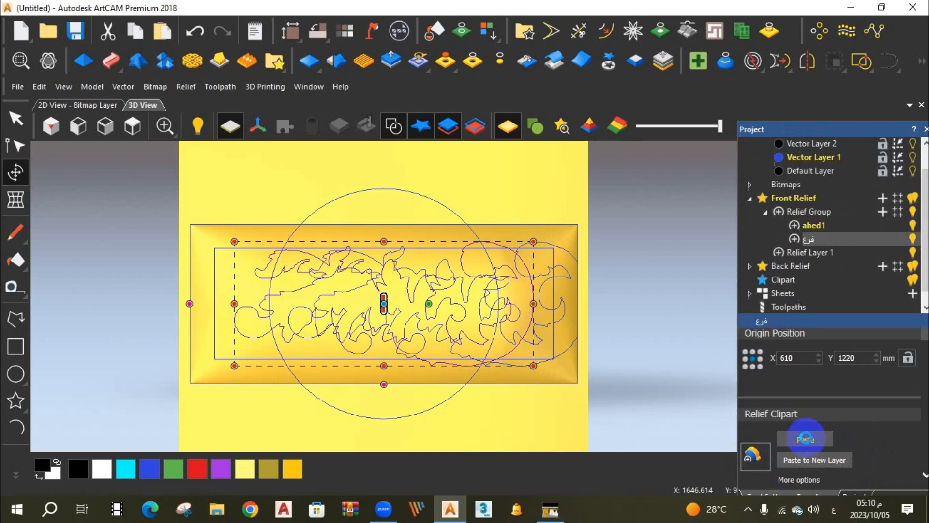
Hide the vectors in the 3D view and inspect the centred ornament close up from an angle.
{"action": "left_click", "coordinate": [561, 301]}
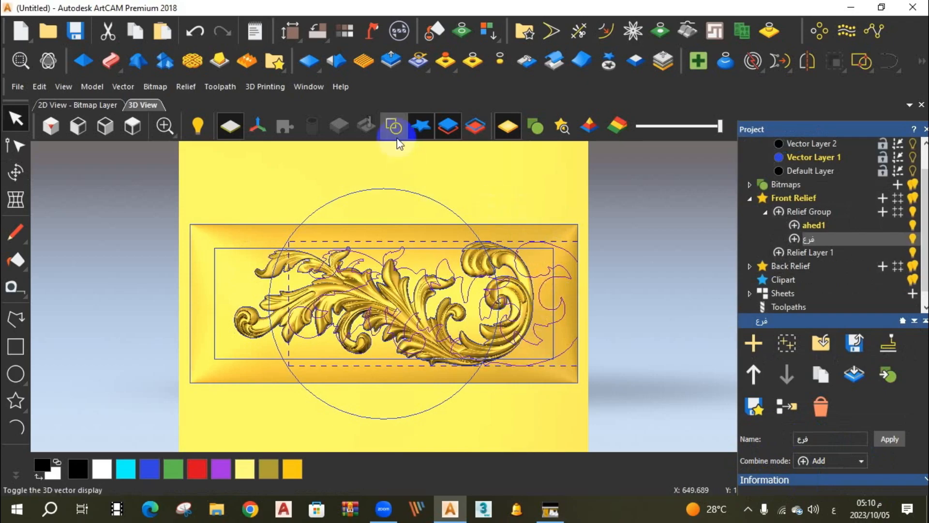
{"action": "left_click", "coordinate": [417, 187]}
{"action": "left_click", "coordinate": [394, 126]}
{"action": "scroll", "coordinate": [452, 315], "scroll_direction": "up", "scroll_amount": 3}
{"action": "left_click_drag", "start_coordinate": [466, 358], "coordinate": [491, 342]}
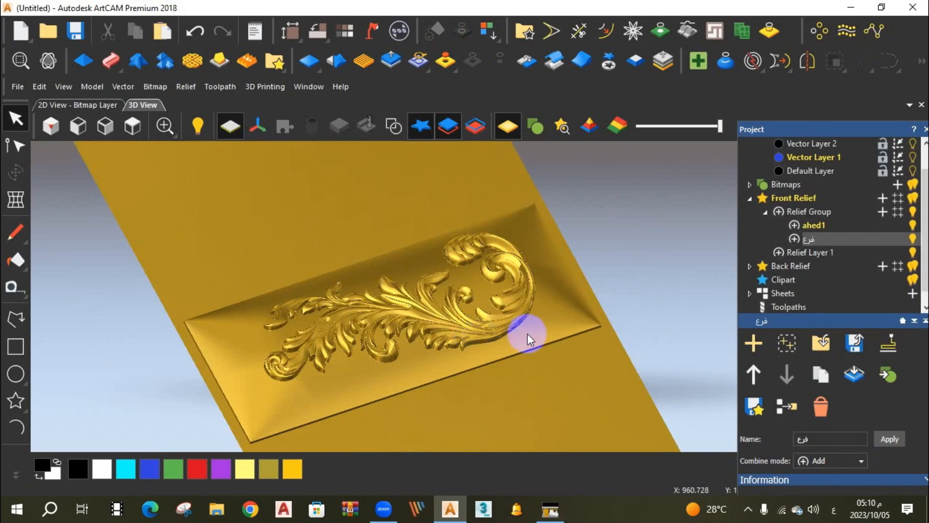
Toggle the visibility of ahed1, فرع and Relief Layer 1 to examine what each layer contributes to the relief.
{"action": "left_click", "coordinate": [912, 225]}
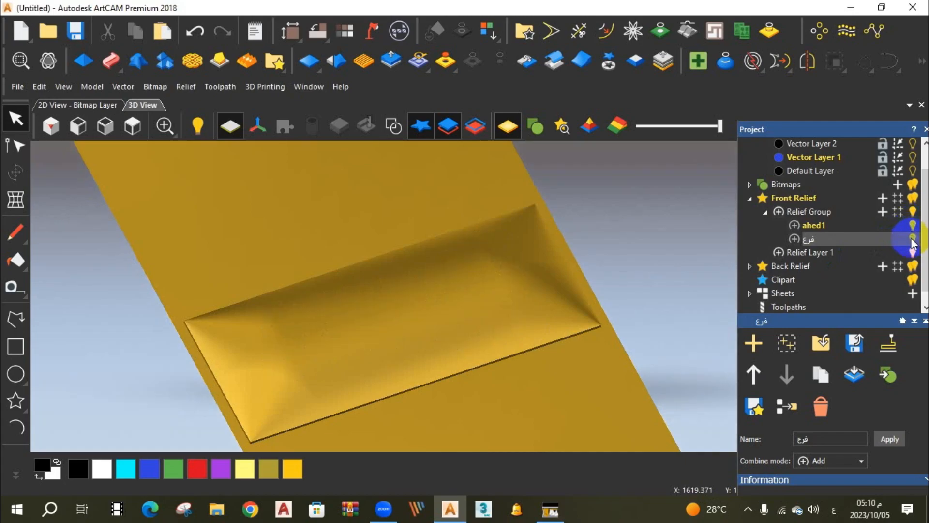
{"action": "left_click", "coordinate": [913, 238]}
{"action": "left_click", "coordinate": [913, 226]}
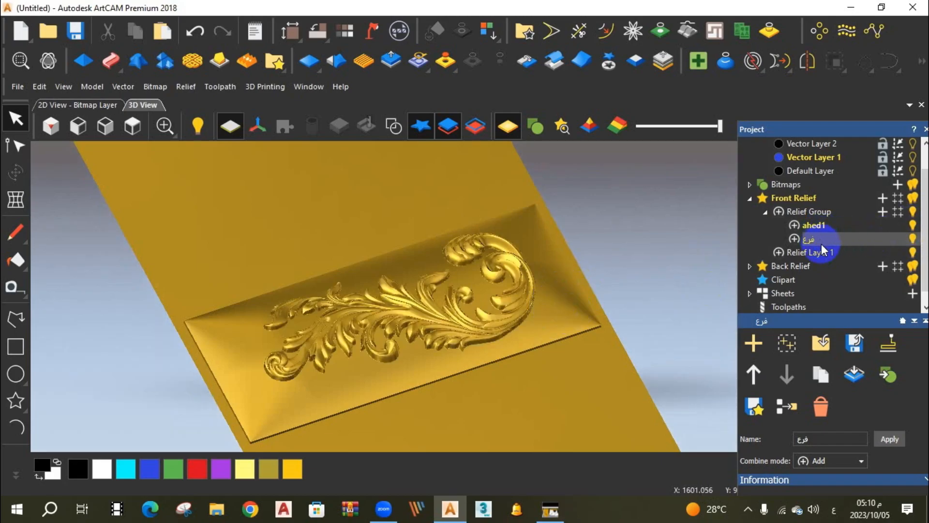
{"action": "left_click", "coordinate": [815, 225]}
{"action": "scroll", "coordinate": [820, 286], "scroll_direction": "down", "scroll_amount": 1}
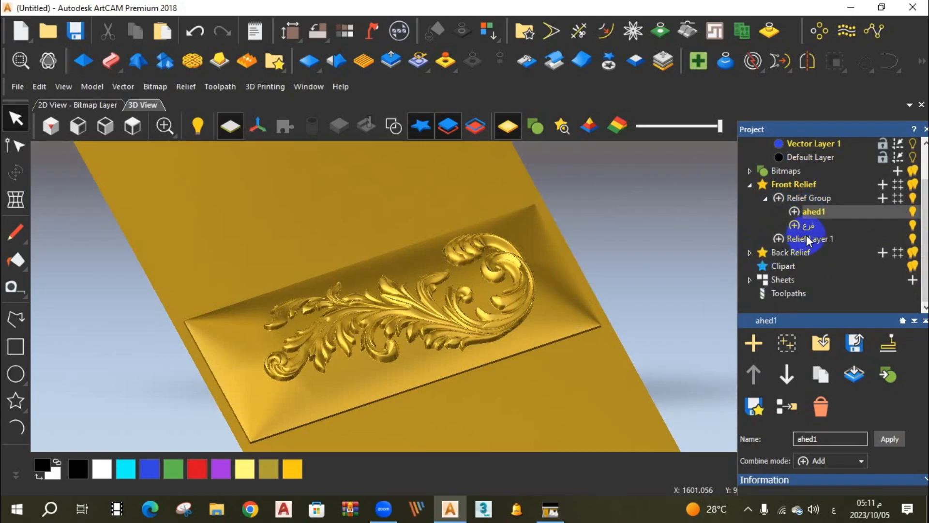
{"action": "left_click", "coordinate": [825, 239]}
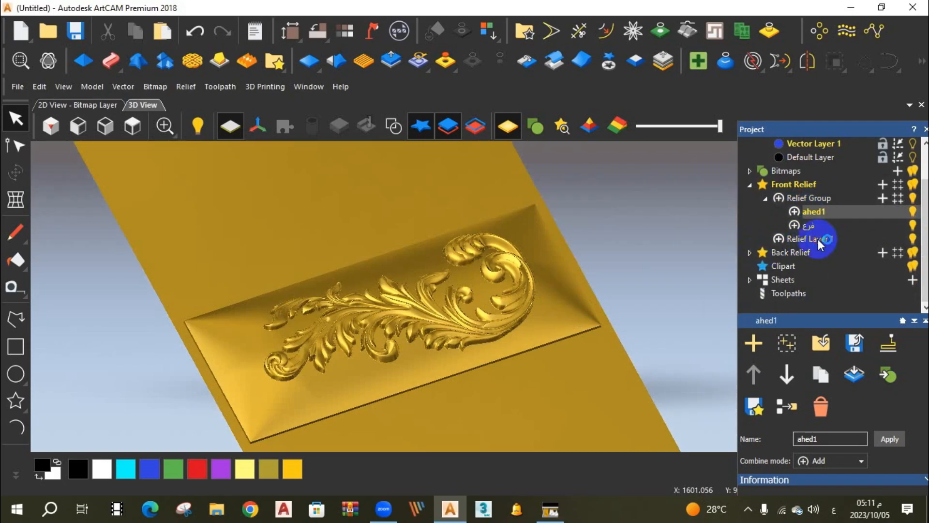
{"action": "left_click", "coordinate": [913, 239]}
{"action": "left_click", "coordinate": [913, 238]}
{"action": "left_click", "coordinate": [912, 238]}
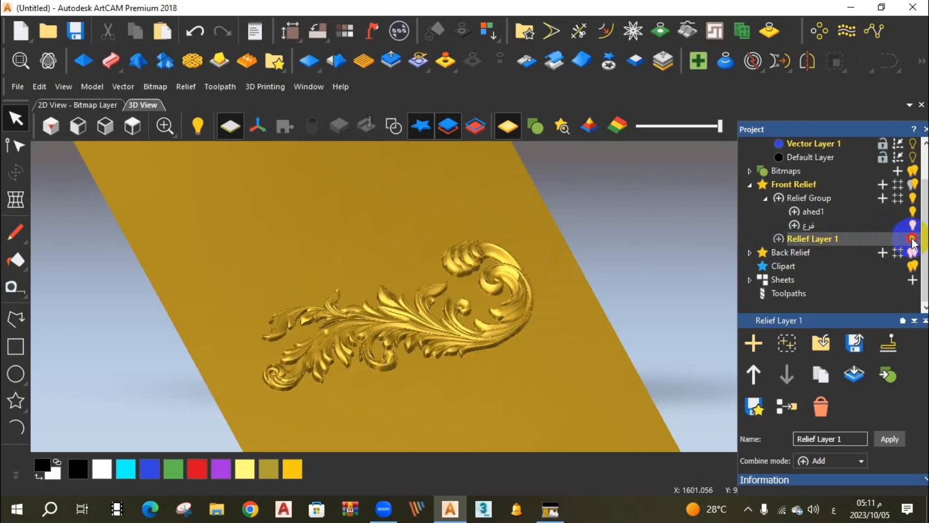
{"action": "left_click", "coordinate": [912, 238]}
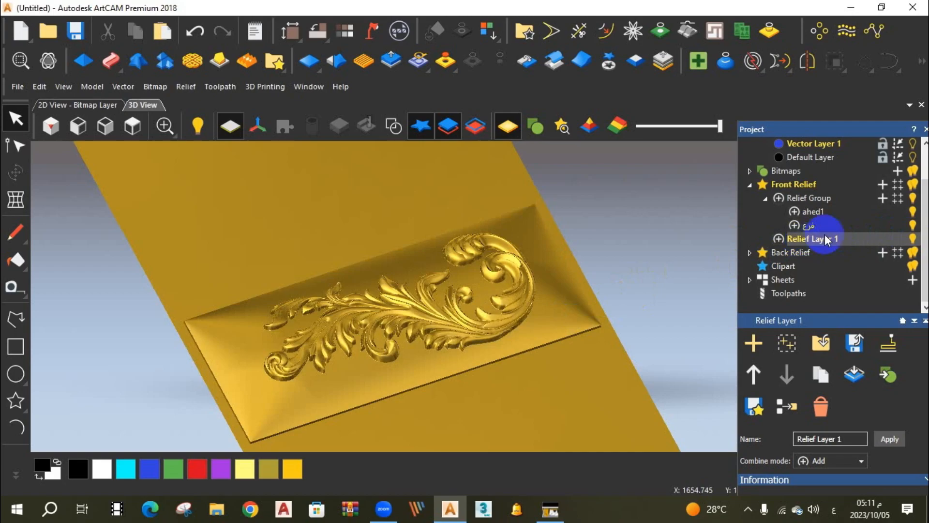
Merge the visible Front Relief layers into a new layer and toggle the merged layer's visibility to check it.
{"action": "left_click", "coordinate": [806, 213]}
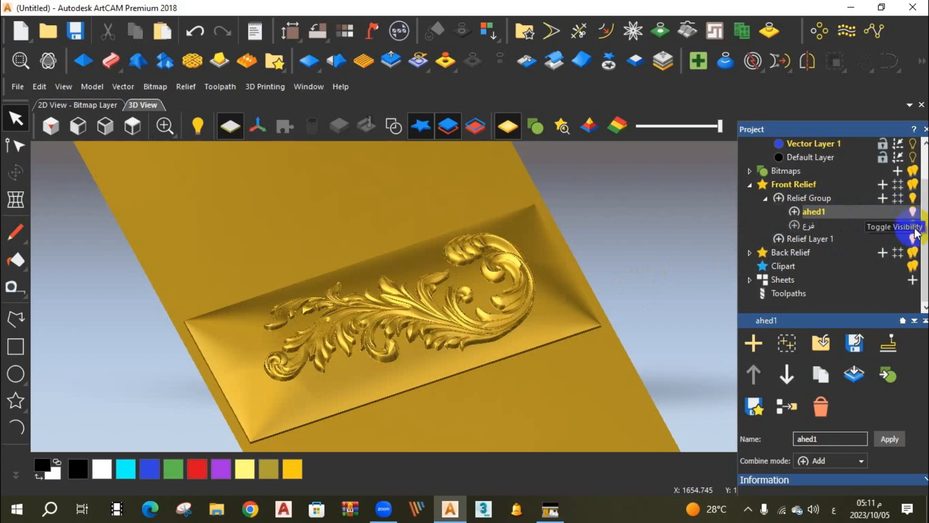
{"action": "left_click", "coordinate": [786, 406]}
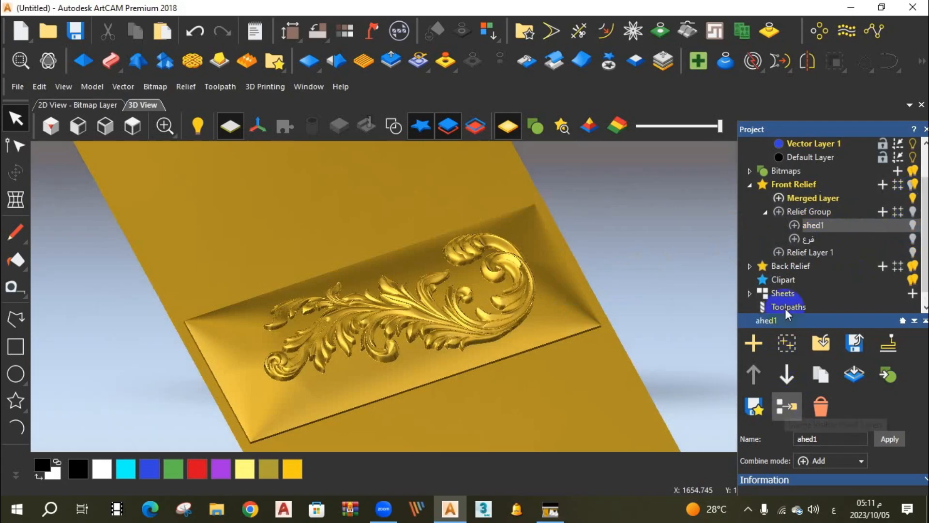
{"action": "left_click", "coordinate": [817, 198]}
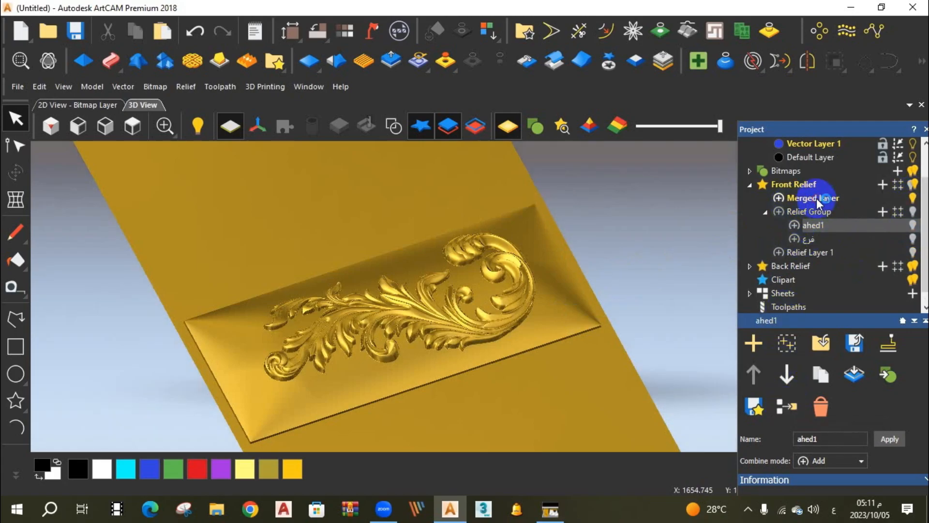
{"action": "left_click", "coordinate": [913, 198]}
{"action": "left_click", "coordinate": [912, 198]}
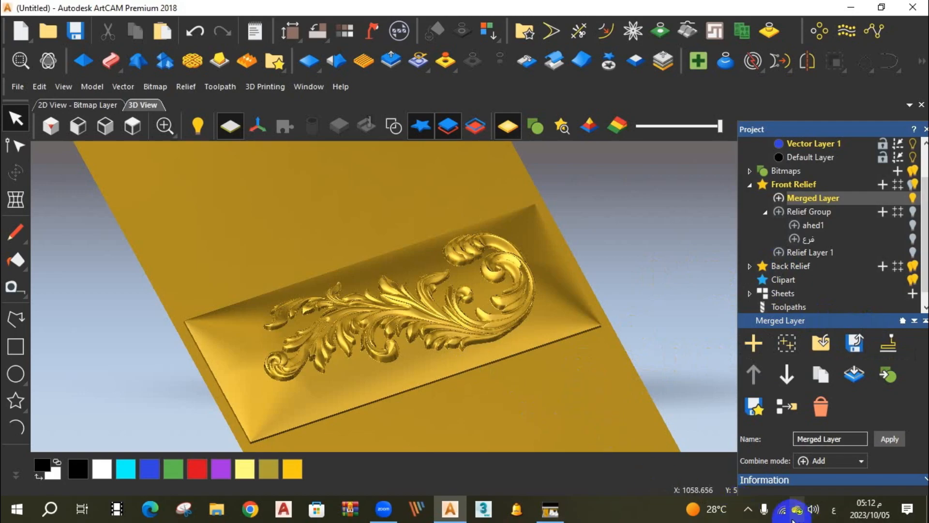
{"action": "left_click", "coordinate": [748, 509]}
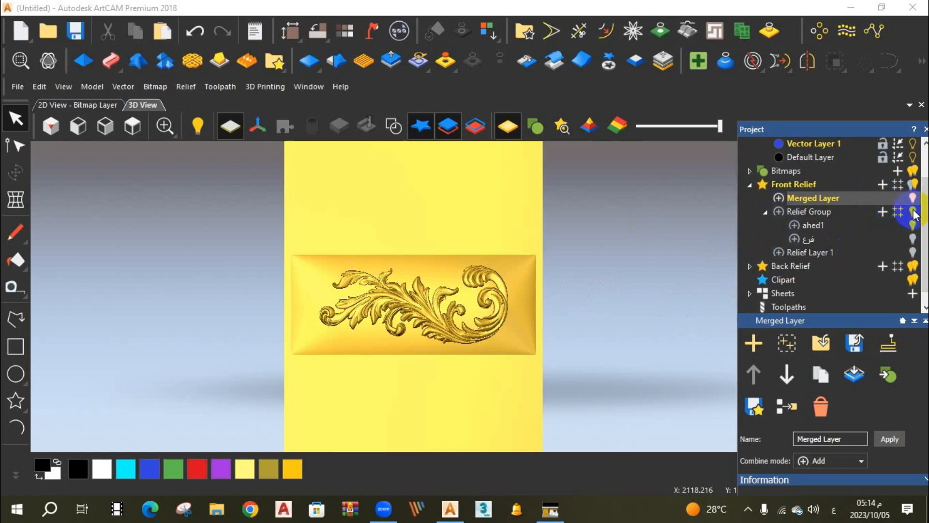
Add a new relief layer to Front Relief and make the merged layer, Relief Group, its layers and Relief Layer 1 visible.
{"action": "left_click", "coordinate": [882, 184]}
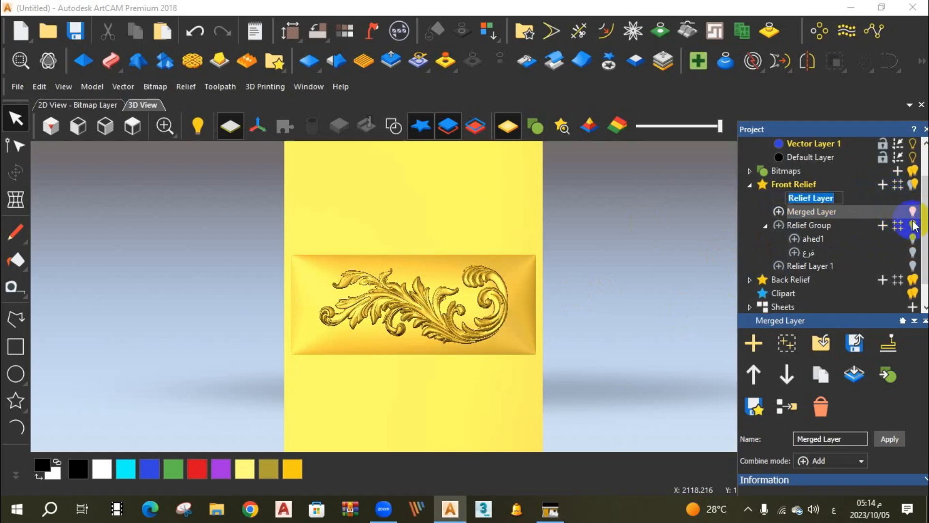
{"action": "left_click", "coordinate": [913, 225]}
{"action": "left_click", "coordinate": [913, 240]}
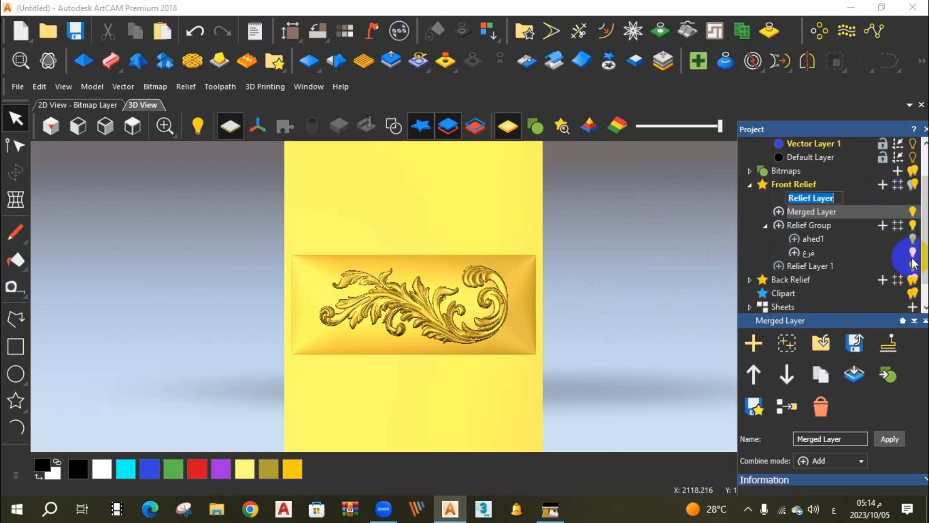
{"action": "left_click", "coordinate": [913, 265]}
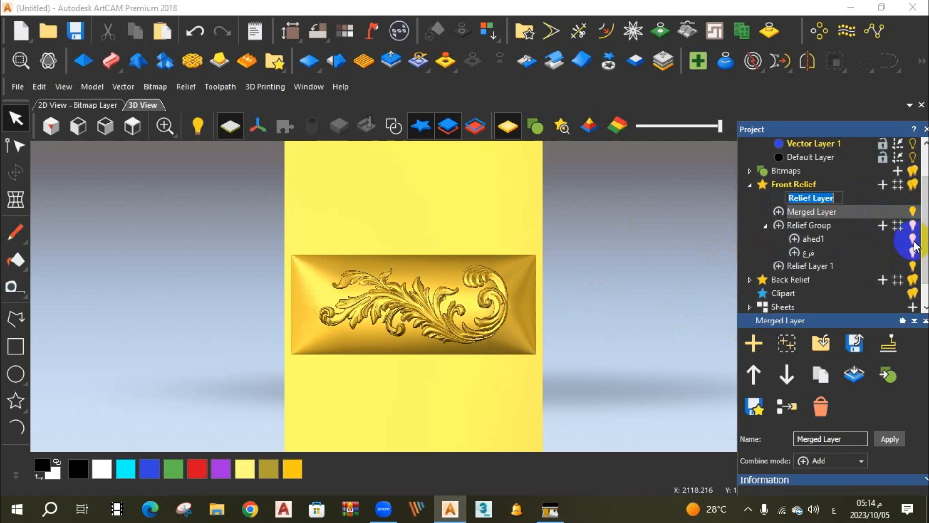
Hide the merged layer, the grouped layers and Relief Layer 1, show them again, and keep the new layer's default name.
{"action": "left_click", "coordinate": [913, 238]}
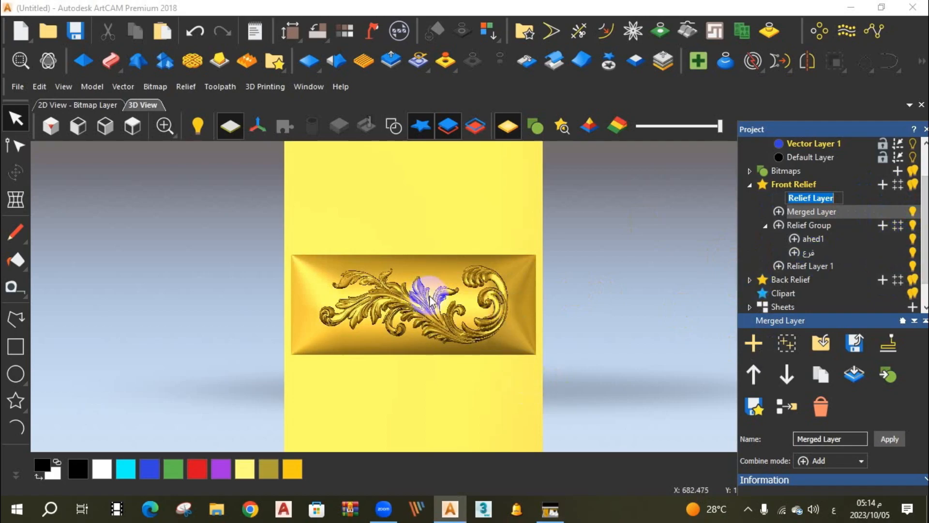
{"action": "left_click", "coordinate": [914, 252]}
{"action": "left_click", "coordinate": [915, 250]}
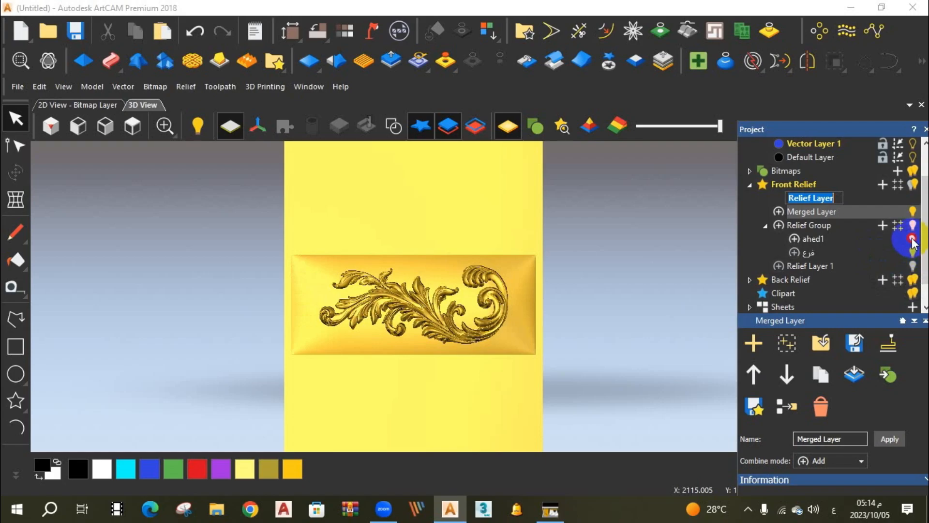
{"action": "left_click", "coordinate": [914, 238]}
{"action": "left_click", "coordinate": [912, 211]}
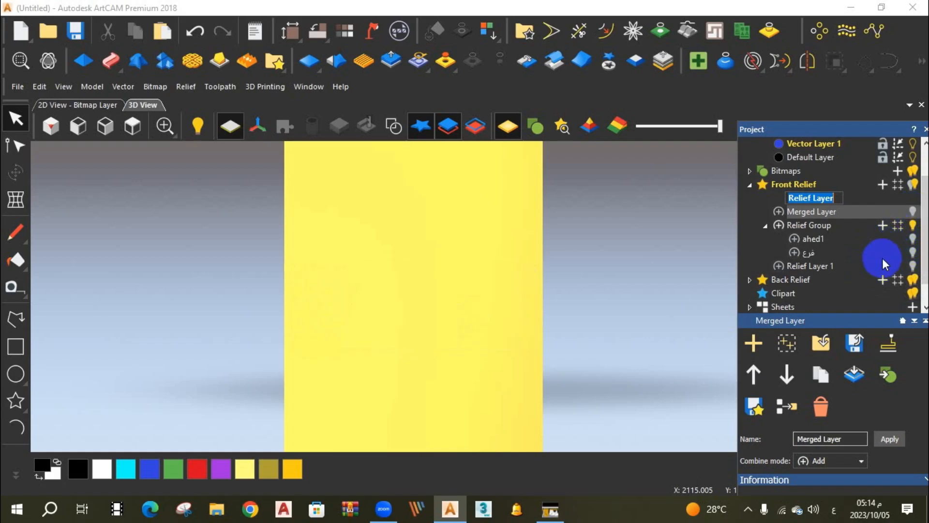
{"action": "left_click", "coordinate": [913, 211]}
{"action": "left_click", "coordinate": [912, 242]}
{"action": "left_click", "coordinate": [910, 251]}
{"action": "left_click", "coordinate": [905, 265]}
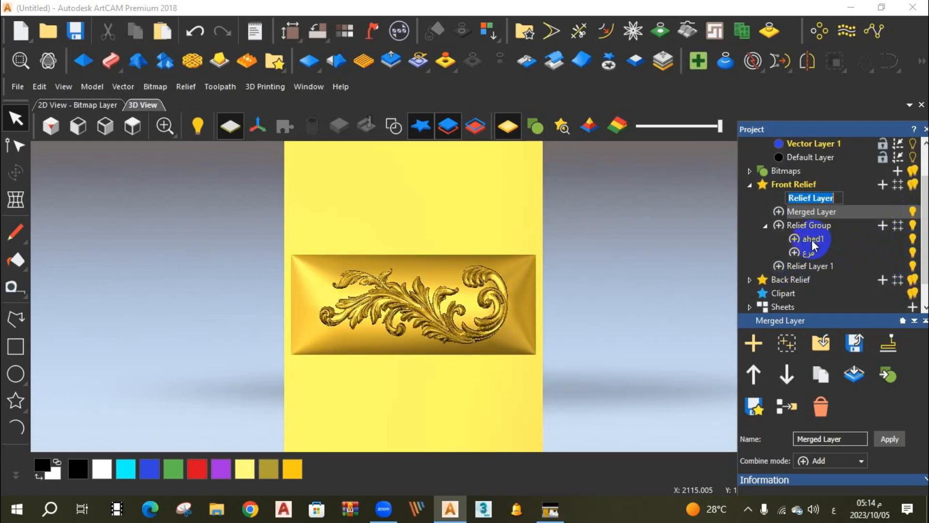
{"action": "key", "text": "Escape"}
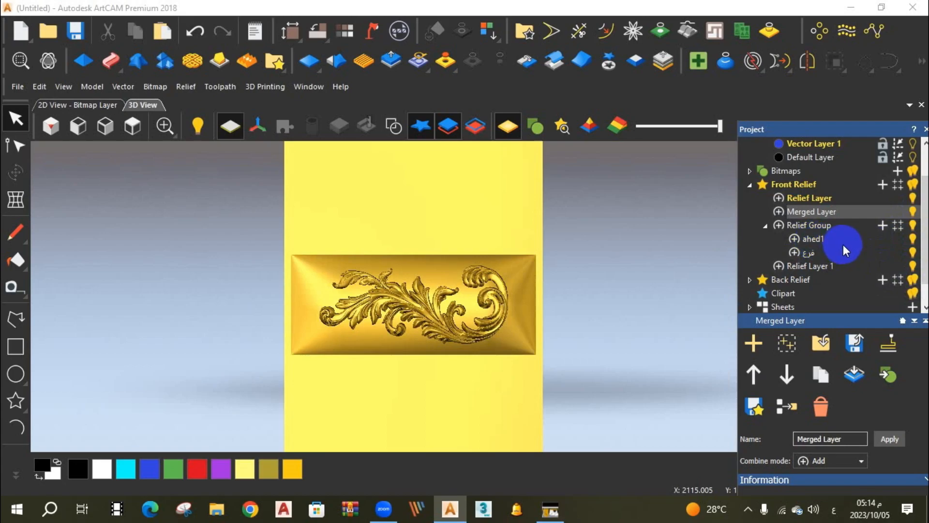
Hide the فرع layer inside Relief Group and collapse the group.
{"action": "left_click", "coordinate": [812, 241]}
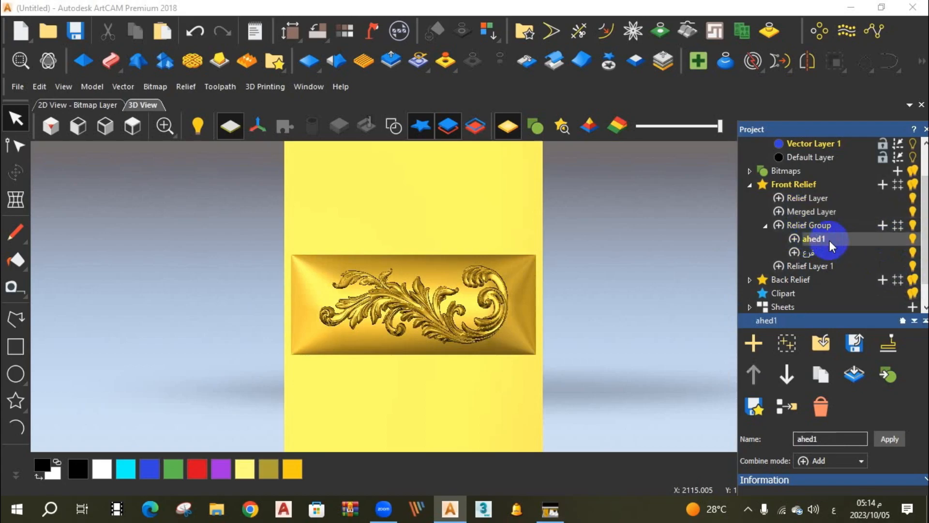
{"action": "left_click", "coordinate": [913, 240]}
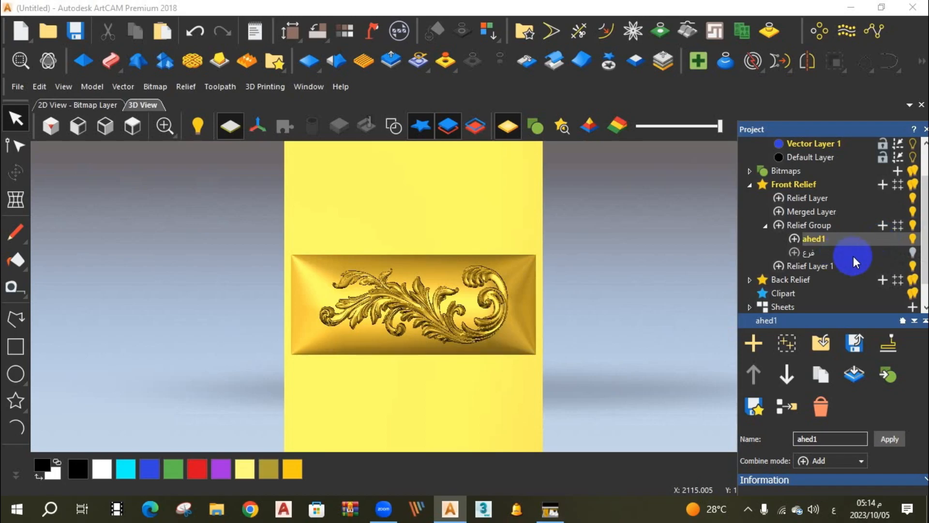
{"action": "left_click", "coordinate": [813, 237]}
{"action": "left_click", "coordinate": [765, 226]}
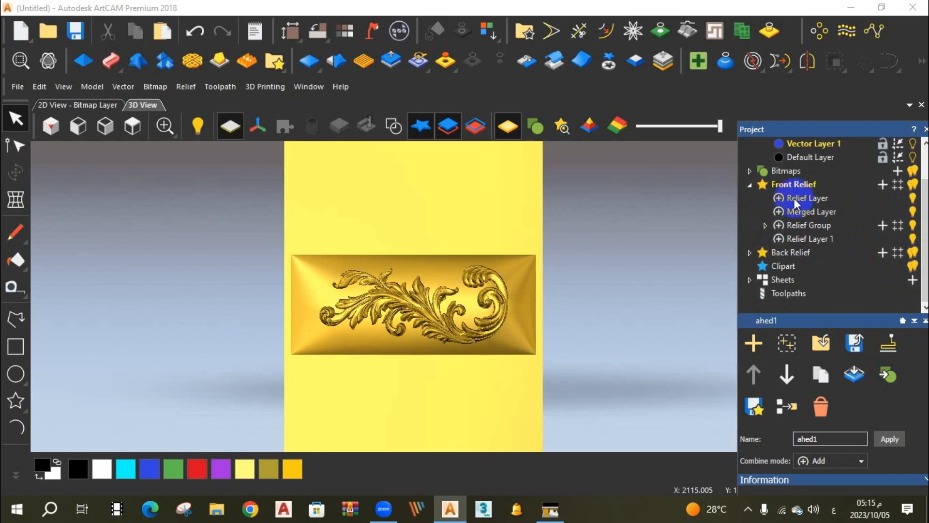
Toggle the visibility of the new Relief Layer, Relief Group and Relief Layer 1 to compare their contents.
{"action": "left_click", "coordinate": [913, 199]}
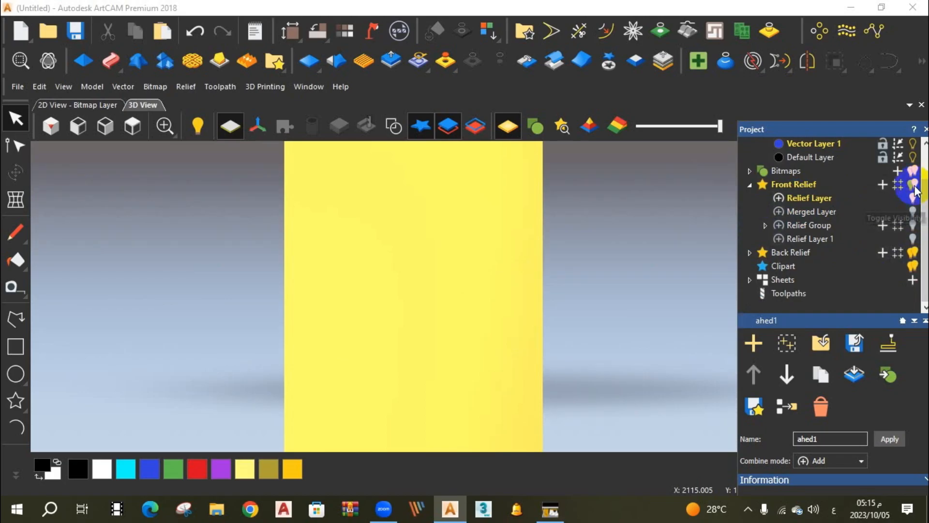
{"action": "left_click", "coordinate": [914, 226]}
{"action": "left_click", "coordinate": [914, 238]}
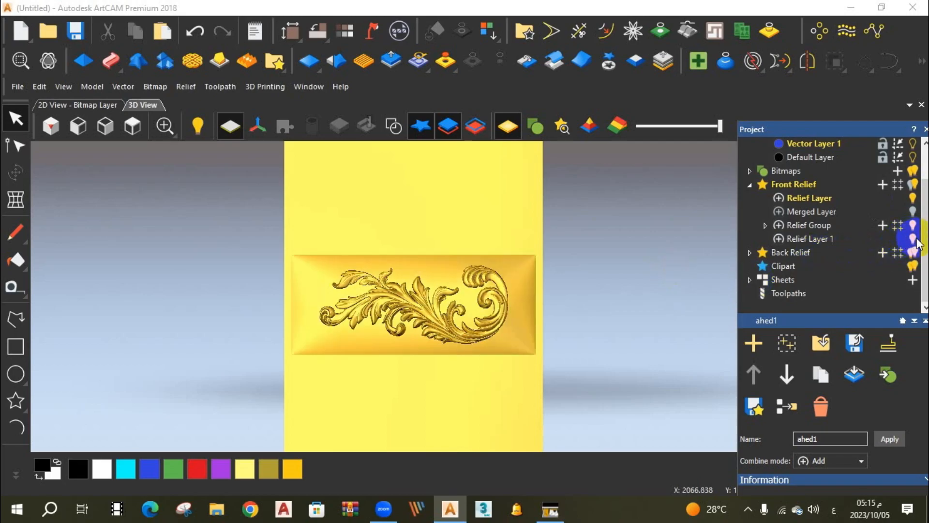
{"action": "left_click", "coordinate": [913, 238]}
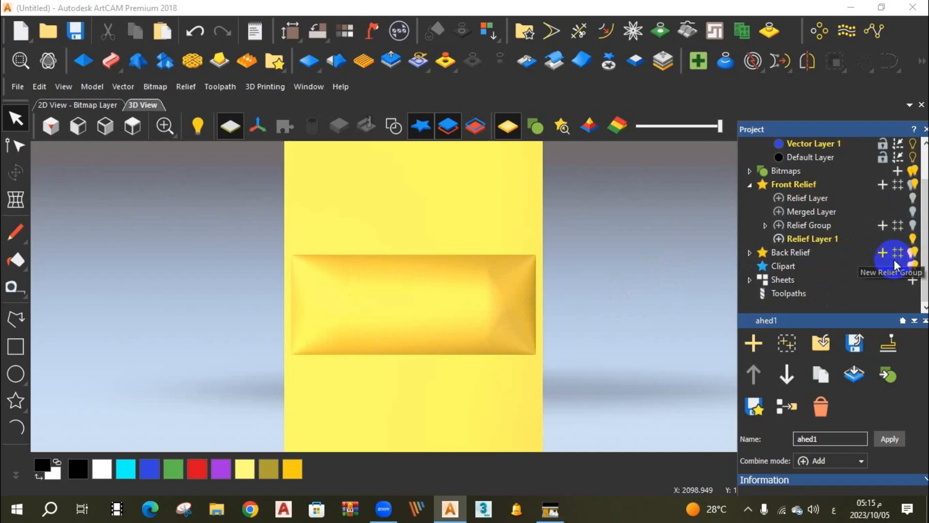
{"action": "left_click", "coordinate": [913, 241]}
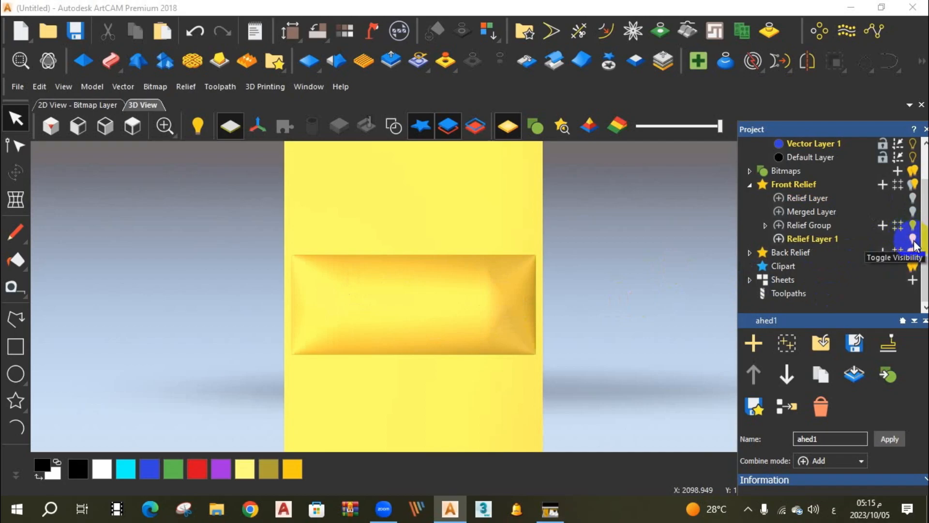